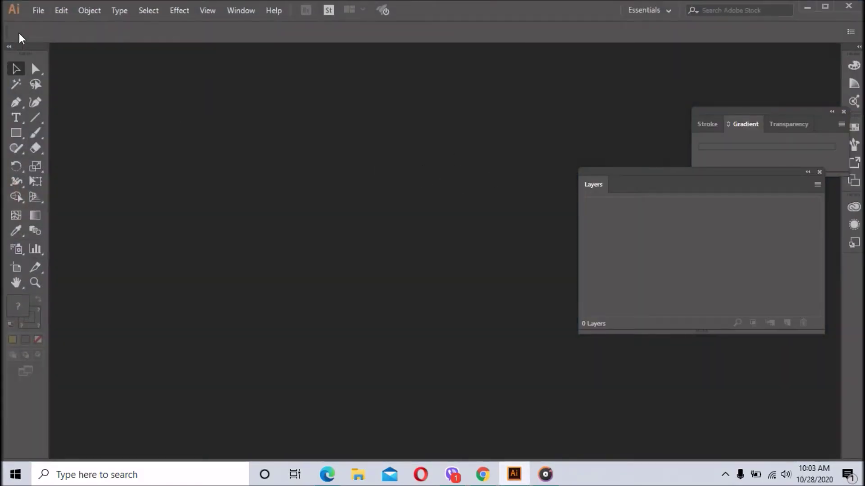
# - Open the khukuri JPG from Downloads as a new Illustrator document
pyautogui.click(39, 10)
pyautogui.click(68, 52)
pyautogui.click(129, 129)
pyautogui.click(331, 286)
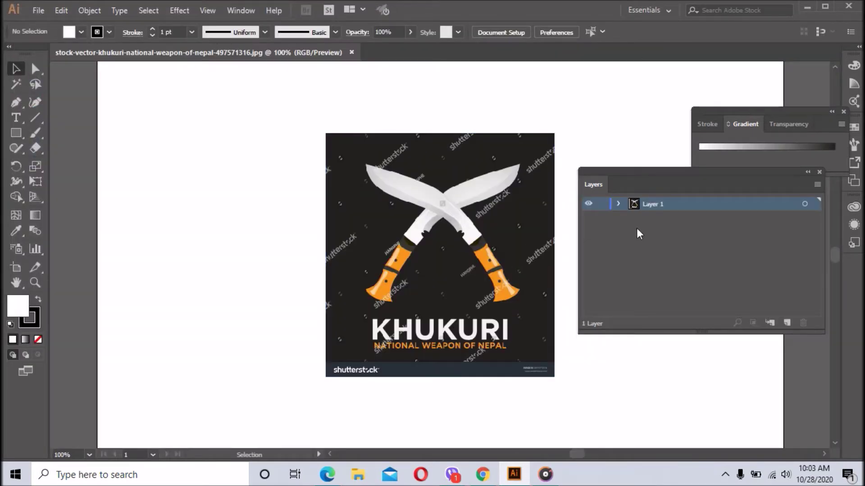
# - Select the khukuri image and lower its opacity to about 64%
pyautogui.hotkey('ctrl', 'a')
pyautogui.click(461, 32)
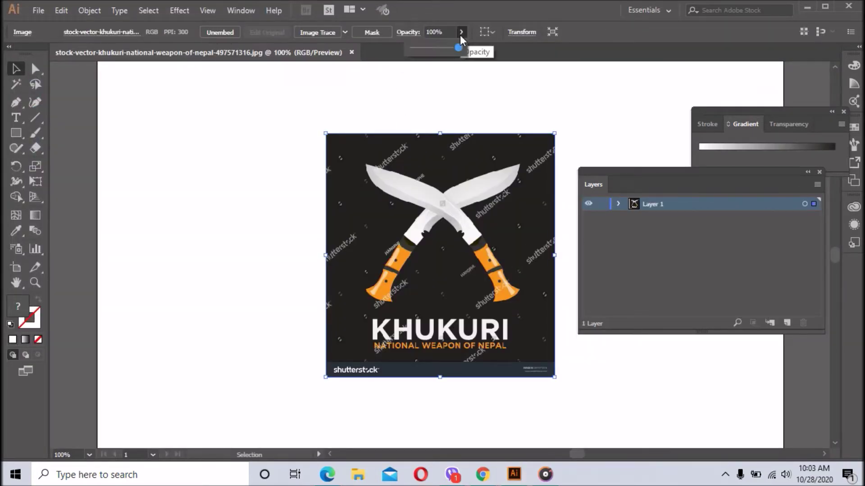
pyautogui.moveTo(459, 47); pyautogui.dragTo(442, 47)
pyautogui.click(534, 108)
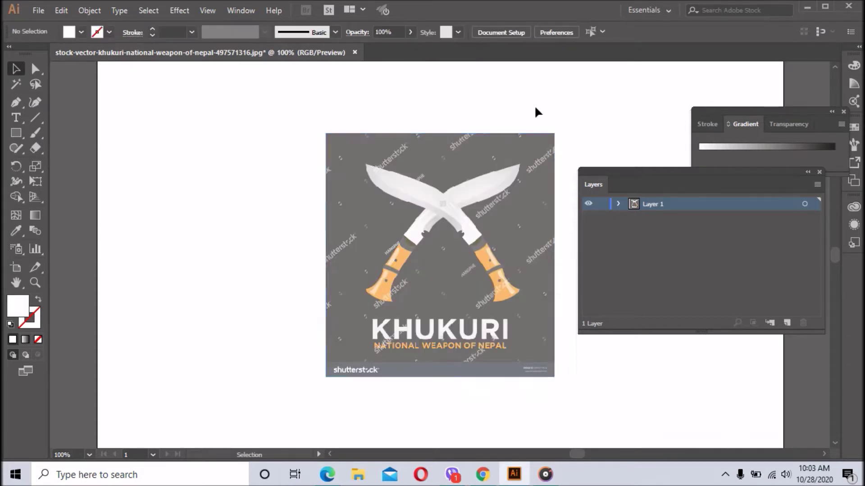
# - Zoom in on the crossed knives and add a new Layer 2 above the image
pyautogui.scroll(2, 534, 108)
pyautogui.moveTo(455, 297); pyautogui.dragTo(492, 230)
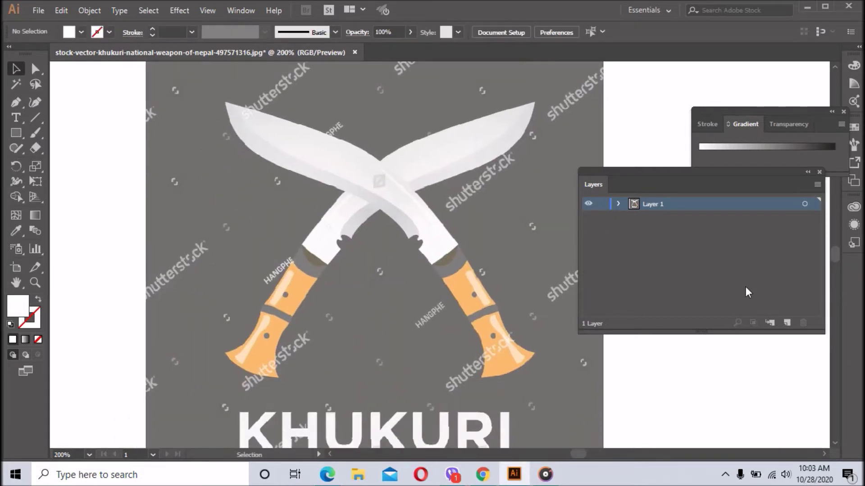
pyautogui.click(787, 322)
pyautogui.click(381, 235)
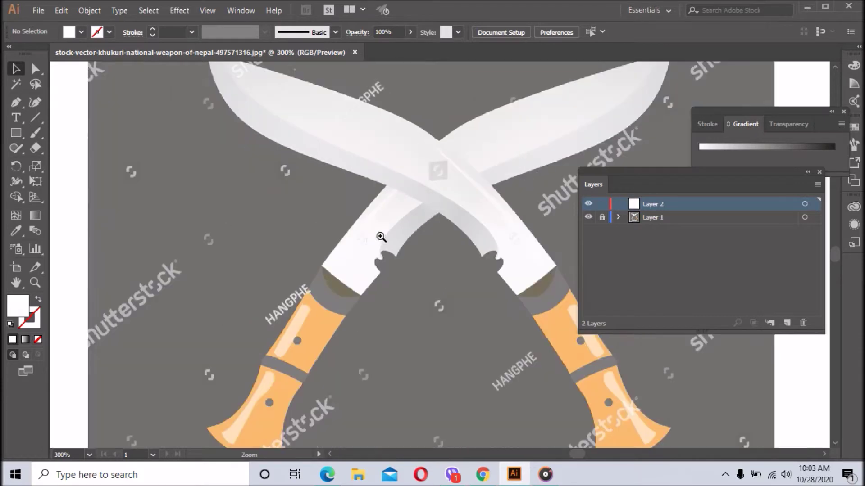
pyautogui.moveTo(427, 191); pyautogui.dragTo(362, 287)
pyautogui.click(11, 104)
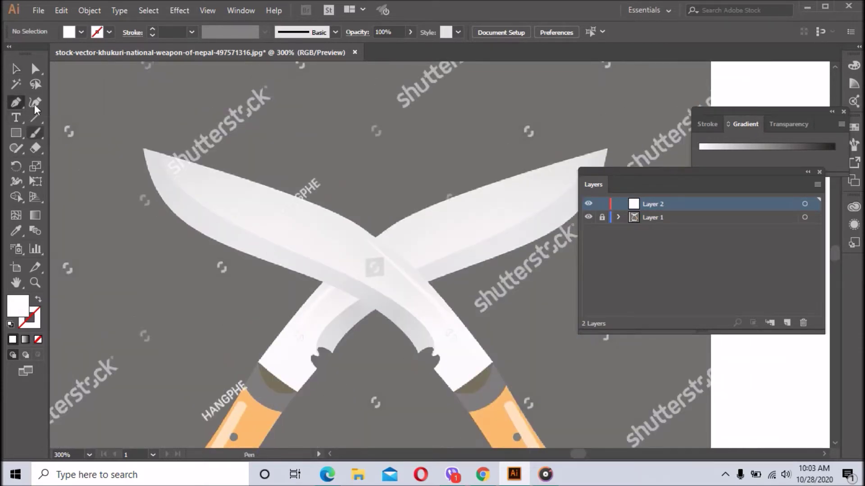
# - Set fill to None and stroke to black, then zoom toward the left blade tip
pyautogui.click(68, 32)
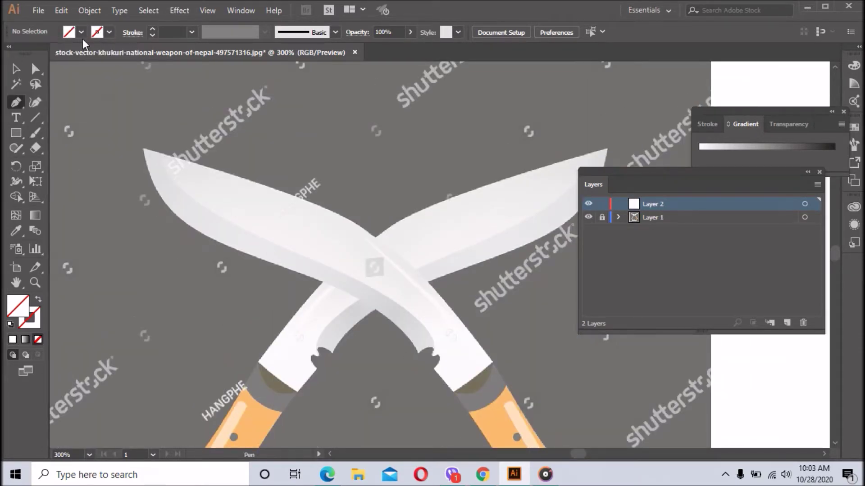
pyautogui.click(96, 32)
pyautogui.click(138, 158)
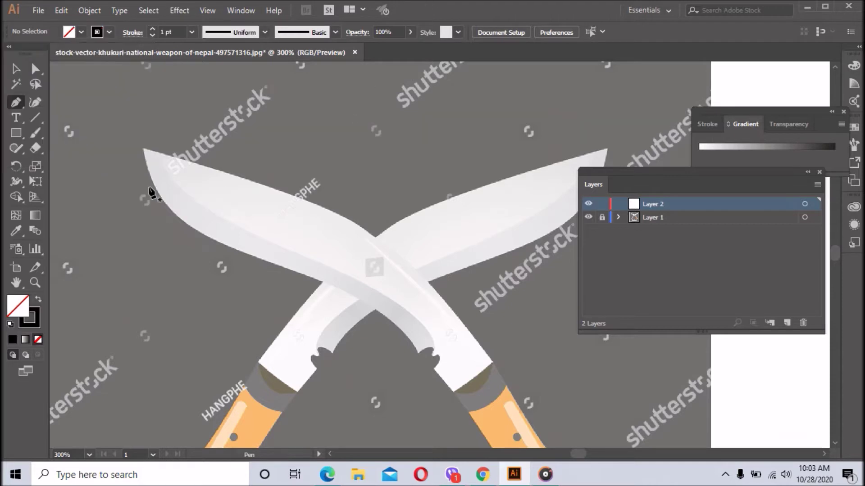
pyautogui.click(252, 193)
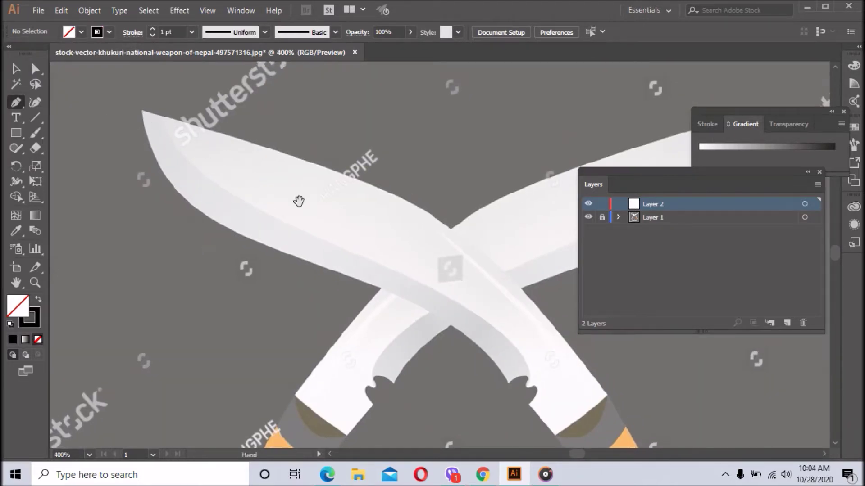
pyautogui.moveTo(299, 201); pyautogui.dragTo(253, 199)
# - Trace a curved path along the blade's upper edge from its tip to the crossing
pyautogui.click(96, 109)
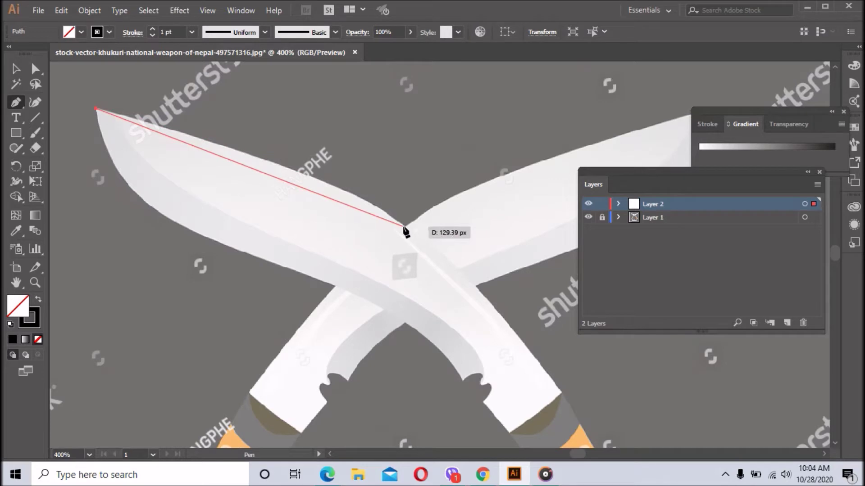
pyautogui.moveTo(404, 226)
pyautogui.mouseDown()
pyautogui.moveTo(388, 252)
pyautogui.moveTo(440, 271)
pyautogui.mouseUp()
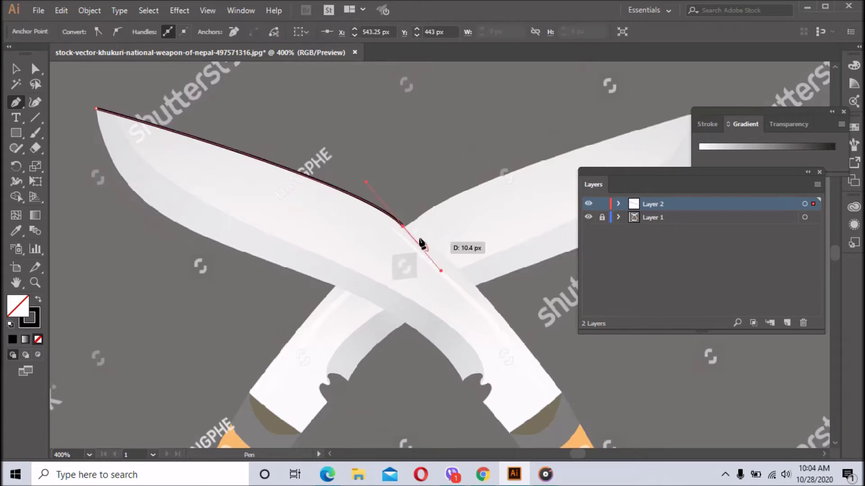
pyautogui.scroll(1, 491, 329)
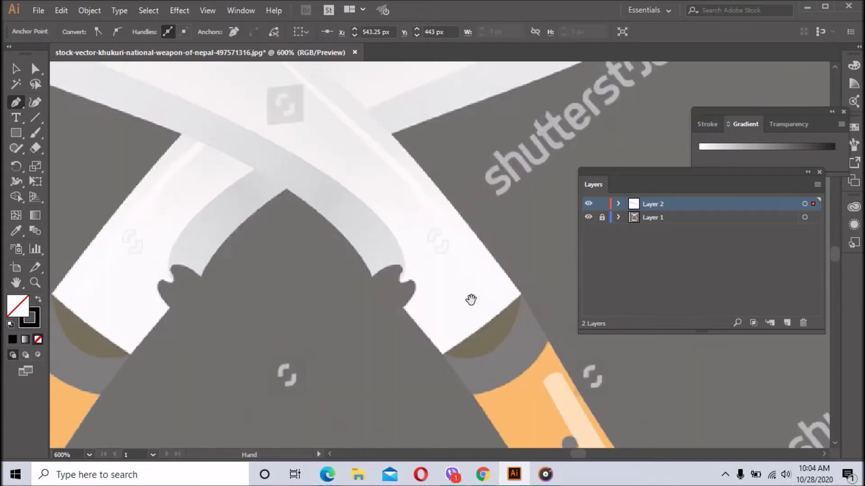
pyautogui.scroll(3, 441, 324)
pyautogui.moveTo(490, 372); pyautogui.dragTo(499, 415)
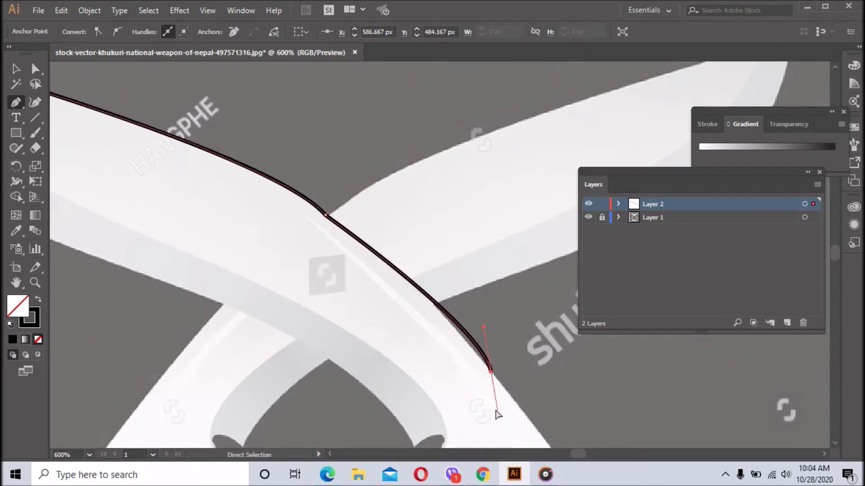
pyautogui.hotkey('ctrl', 'z')
pyautogui.hotkey('ctrl', 'z')
pyautogui.moveTo(325, 214); pyautogui.dragTo(355, 235)
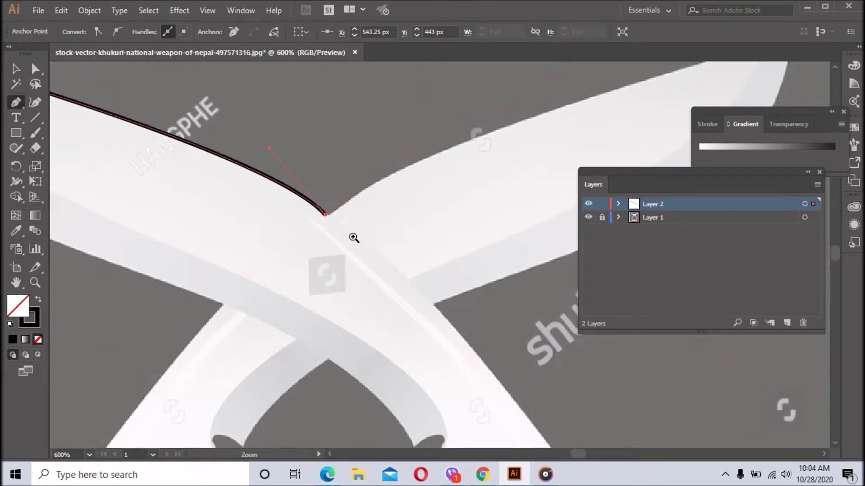
pyautogui.click(353, 237)
pyautogui.click(455, 264)
pyautogui.moveTo(434, 268)
pyautogui.mouseDown()
pyautogui.moveTo(353, 201)
pyautogui.moveTo(362, 196)
pyautogui.moveTo(446, 241)
pyautogui.moveTo(374, 170)
pyautogui.moveTo(455, 246)
pyautogui.moveTo(400, 254)
pyautogui.mouseUp()
pyautogui.keyDown('ctrl'); pyautogui.click(361, 198); pyautogui.keyUp('ctrl')
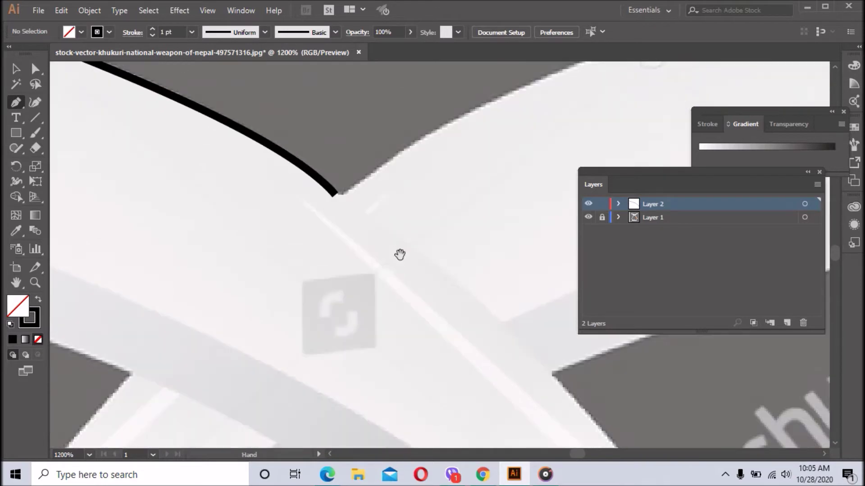
# - Extend the outline past the crossing down the blade's outer edge toward the handle
pyautogui.click(335, 196)
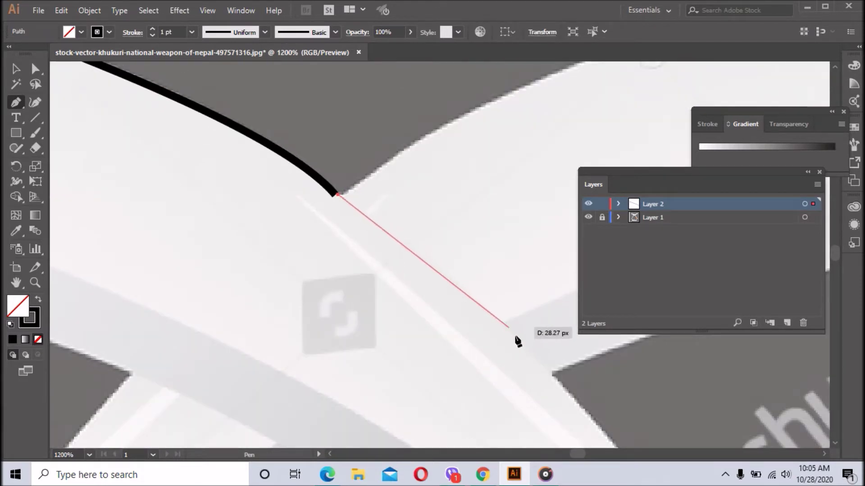
pyautogui.moveTo(563, 388); pyautogui.dragTo(583, 441)
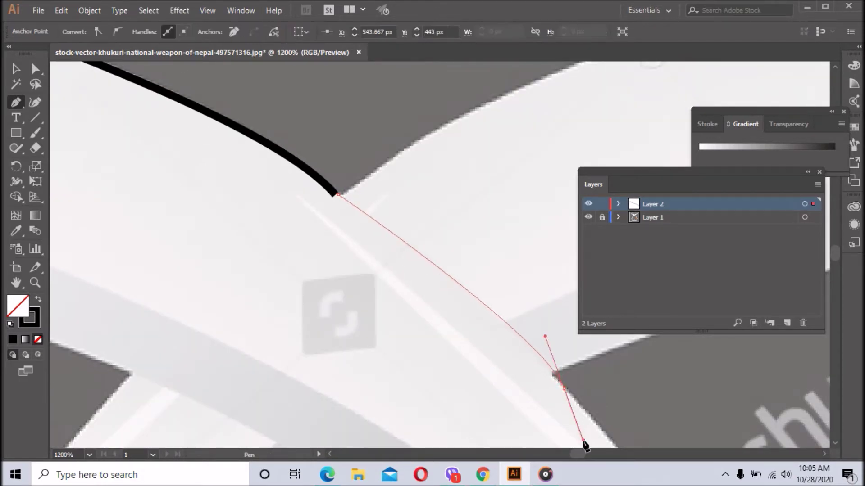
pyautogui.keyDown('ctrl'); pyautogui.keyDown('alt'); pyautogui.click(569, 399); pyautogui.keyUp('alt'); pyautogui.keyUp('ctrl')
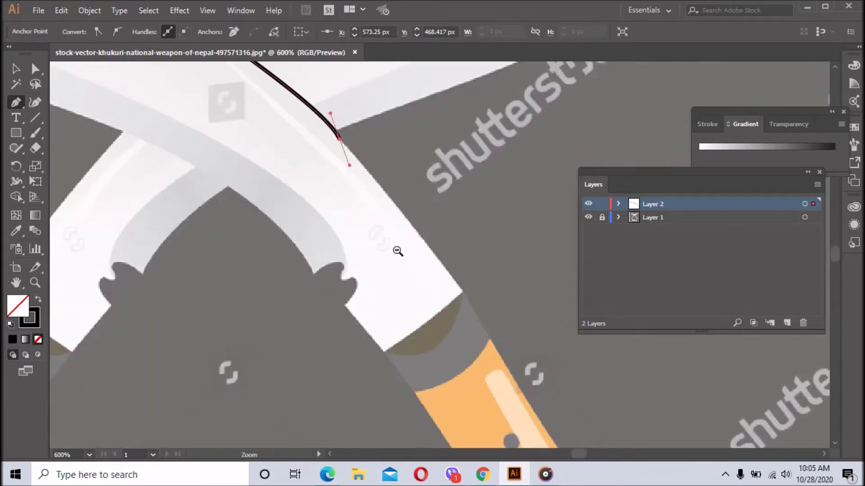
pyautogui.click(339, 140)
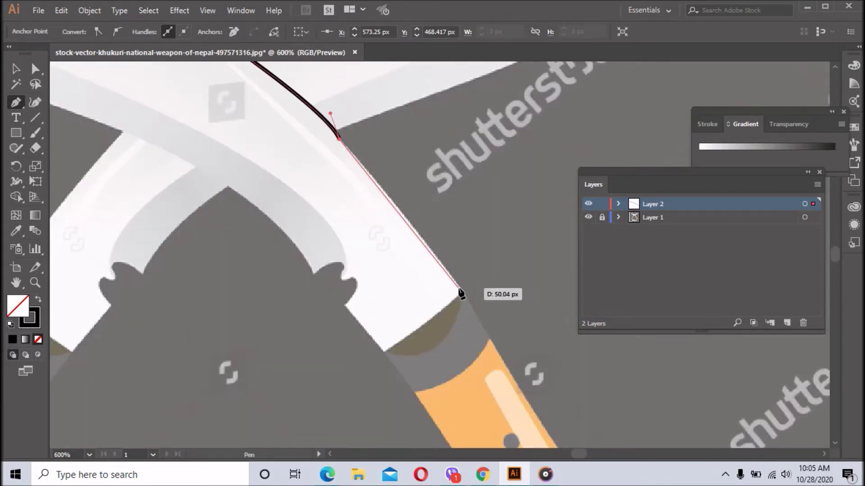
pyautogui.moveTo(459, 290); pyautogui.dragTo(463, 314)
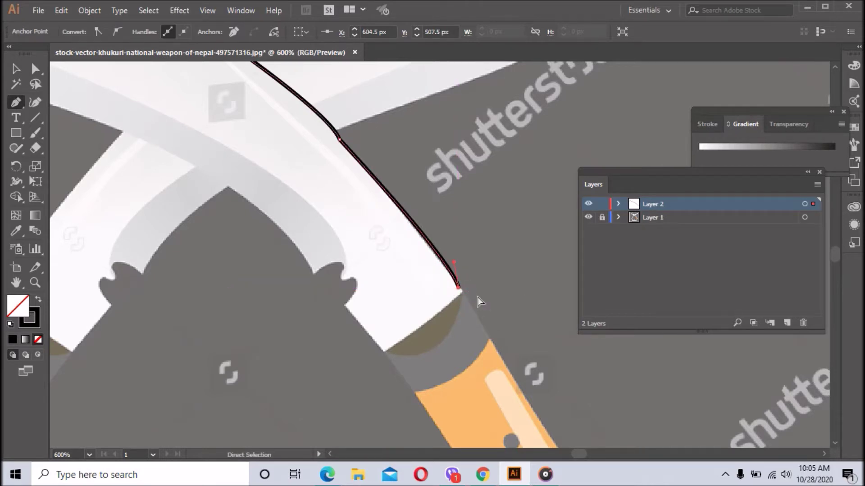
pyautogui.keyDown('ctrl'); pyautogui.click(479, 299); pyautogui.keyUp('ctrl')
pyautogui.press('v')
pyautogui.click(356, 155)
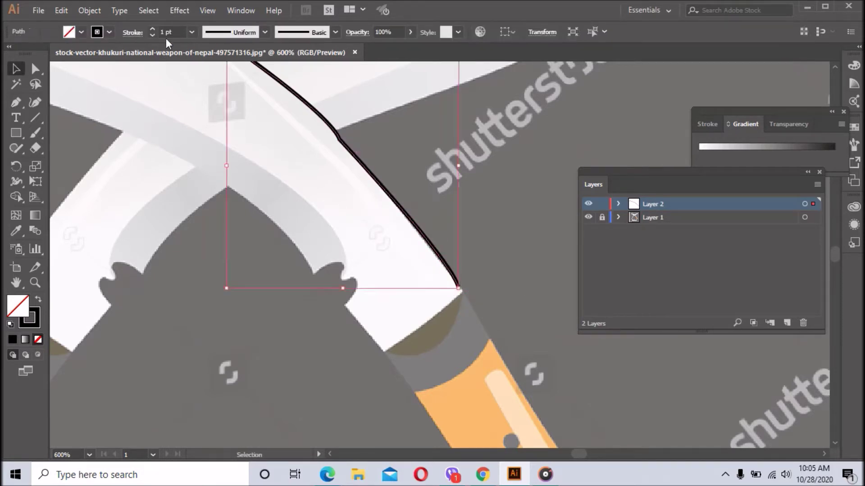
pyautogui.click(536, 196)
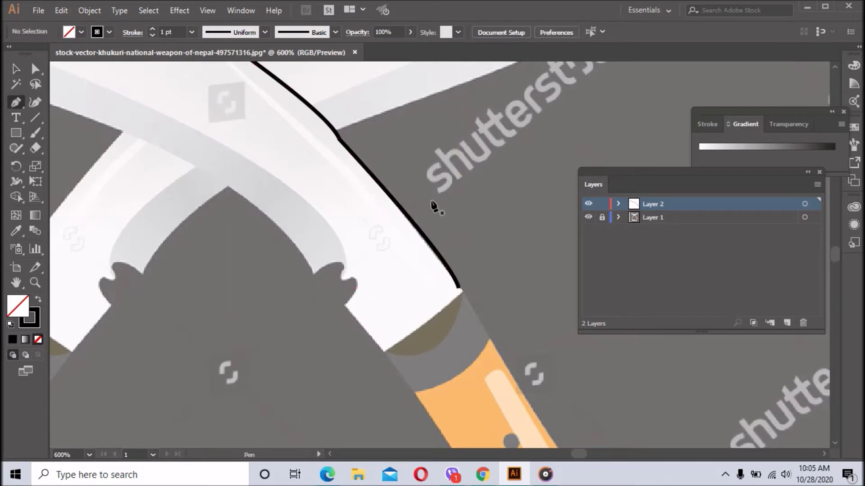
# - Resume the path at the blade's bottom corner and shorten the end point's handle
pyautogui.click(444, 264)
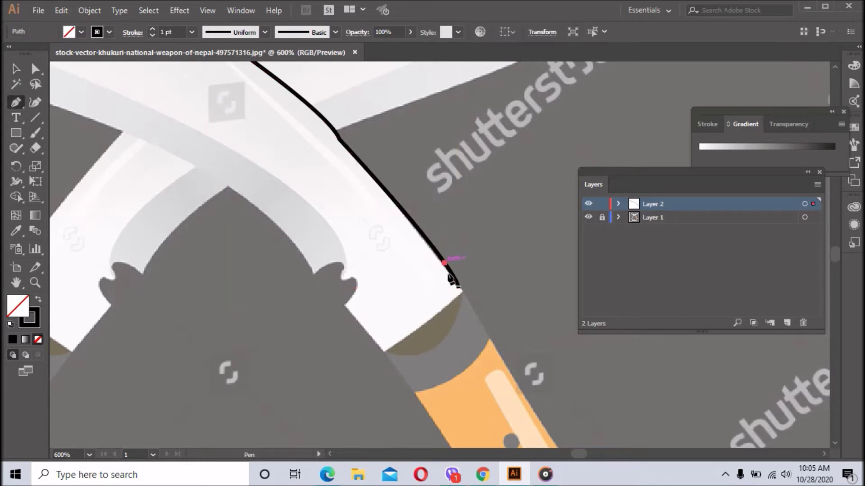
pyautogui.keyDown('ctrl'); pyautogui.click(469, 303); pyautogui.keyUp('ctrl')
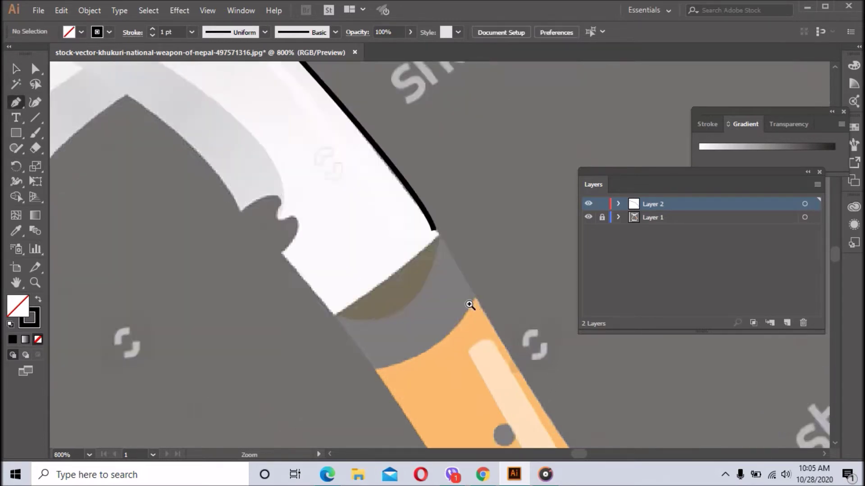
pyautogui.keyDown('ctrl'); pyautogui.click(385, 149); pyautogui.keyUp('ctrl')
pyautogui.moveTo(430, 239); pyautogui.dragTo(442, 255)
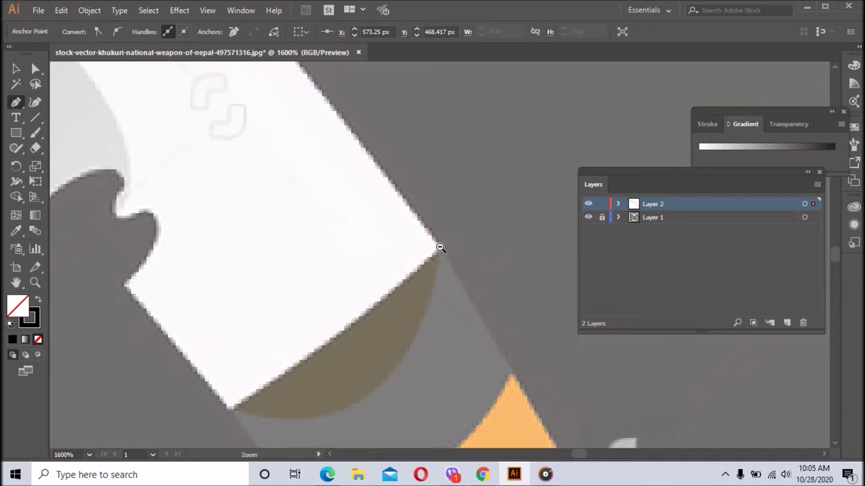
pyautogui.hotkey('ctrl', '-')
pyautogui.hotkey('ctrl', '-')
pyautogui.hotkey('ctrl', '-')
pyautogui.moveTo(441, 257)
pyautogui.mouseDown()
pyautogui.moveTo(381, 181)
pyautogui.moveTo(448, 269)
pyautogui.mouseUp()
pyautogui.hotkey('ctrl', '-')
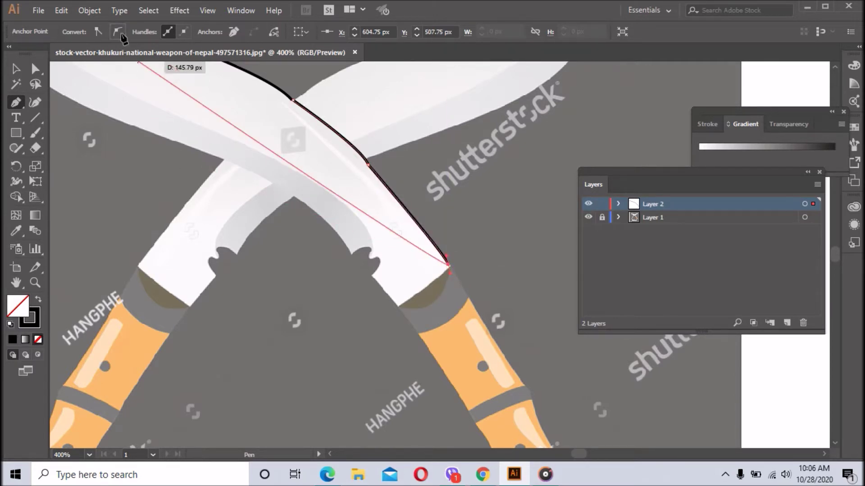
# - Add anchors at the blade's lower corner and along the wavy notch
pyautogui.click(398, 307)
pyautogui.click(371, 277)
pyautogui.keyDown('ctrl'); pyautogui.click(380, 270); pyautogui.keyUp('ctrl')
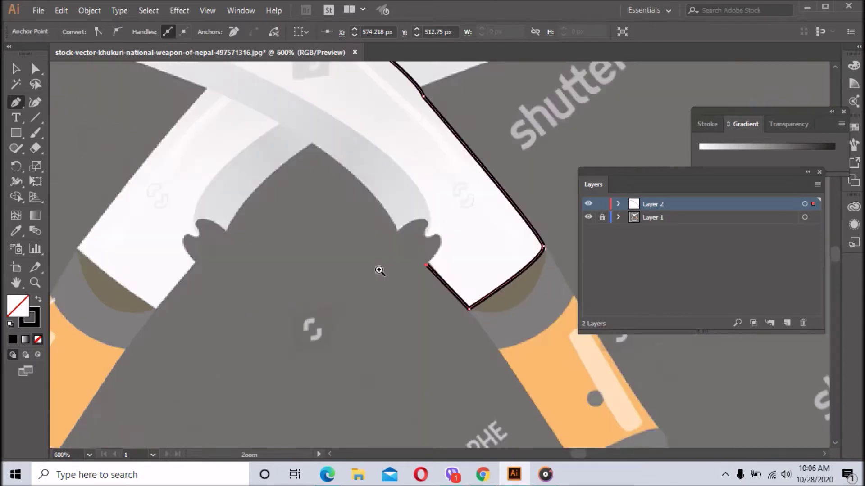
pyautogui.keyDown('ctrl'); pyautogui.click(414, 262); pyautogui.keyUp('ctrl')
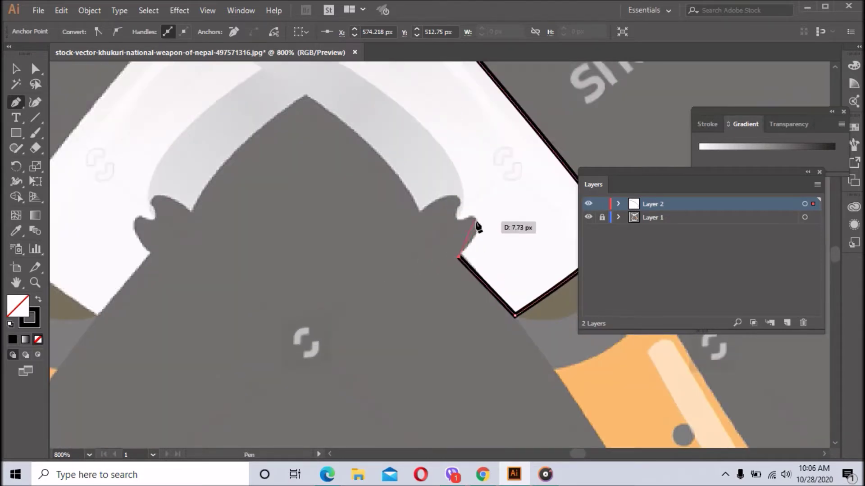
pyautogui.click(474, 236)
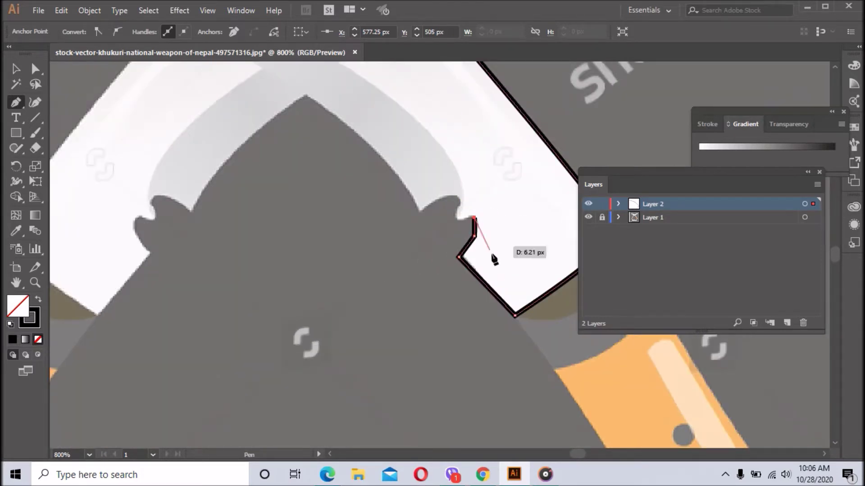
pyautogui.keyDown('ctrl'); pyautogui.click(482, 236); pyautogui.keyUp('ctrl')
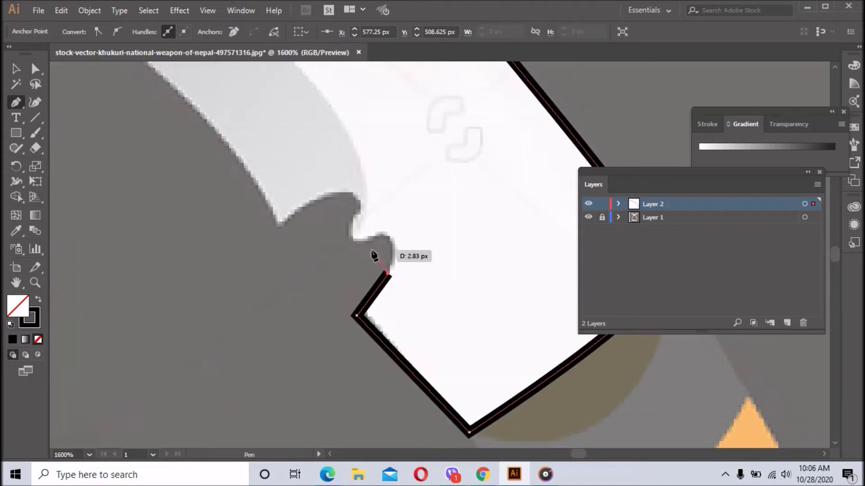
# - Curve the outline around the notch hook with a sharp corner, then onto the lower edge
pyautogui.moveTo(312, 256); pyautogui.dragTo(299, 263)
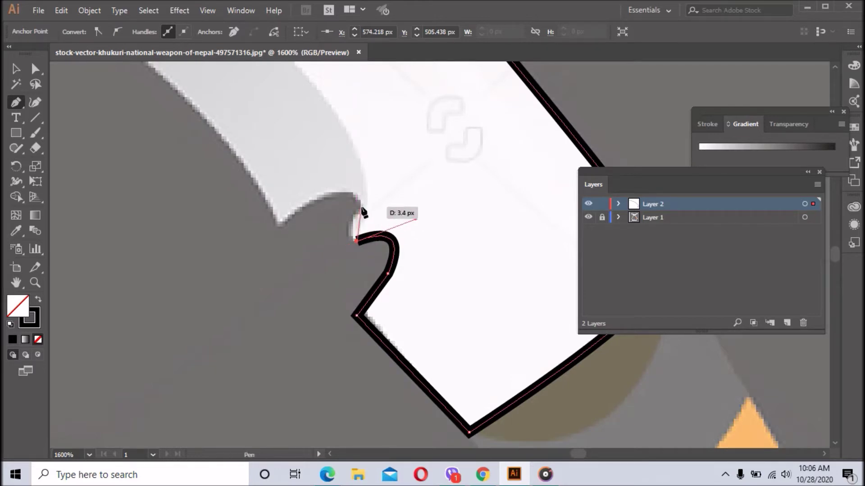
pyautogui.moveTo(356, 210); pyautogui.dragTo(372, 189)
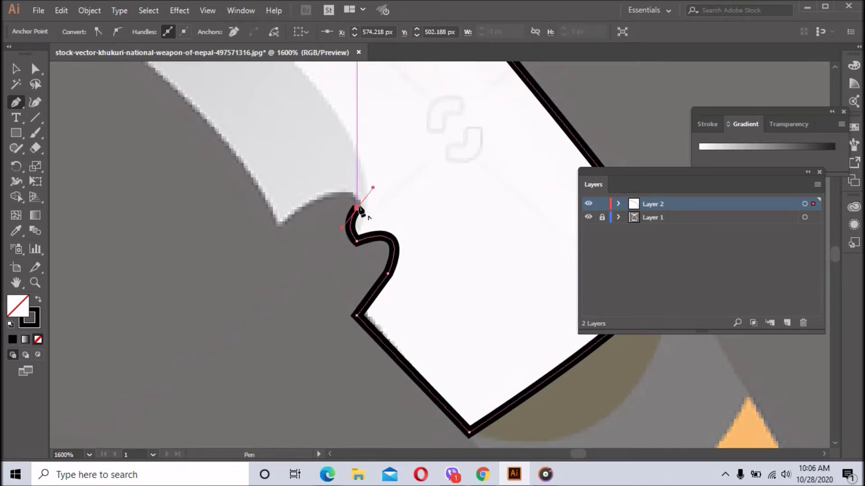
pyautogui.click(357, 208)
pyautogui.moveTo(279, 224); pyautogui.dragTo(272, 231)
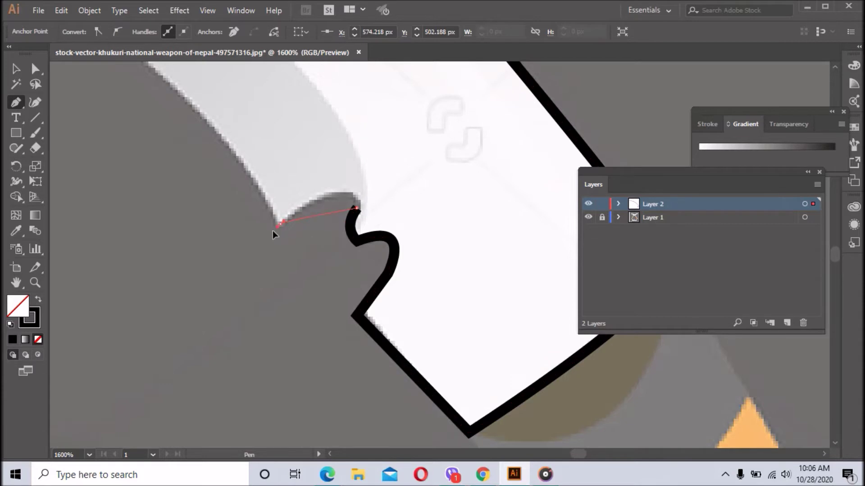
pyautogui.moveTo(209, 269); pyautogui.dragTo(201, 283)
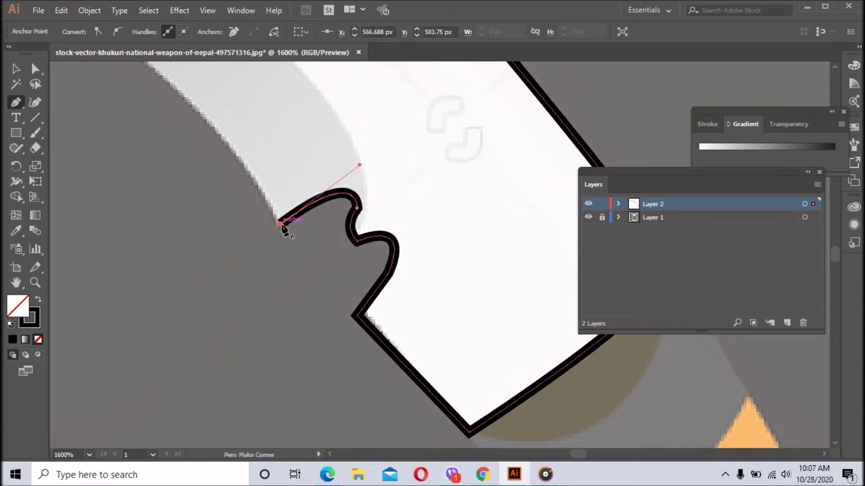
pyautogui.keyDown('alt'); pyautogui.click(281, 224); pyautogui.keyUp('alt')
pyautogui.moveTo(380, 189); pyautogui.dragTo(466, 338)
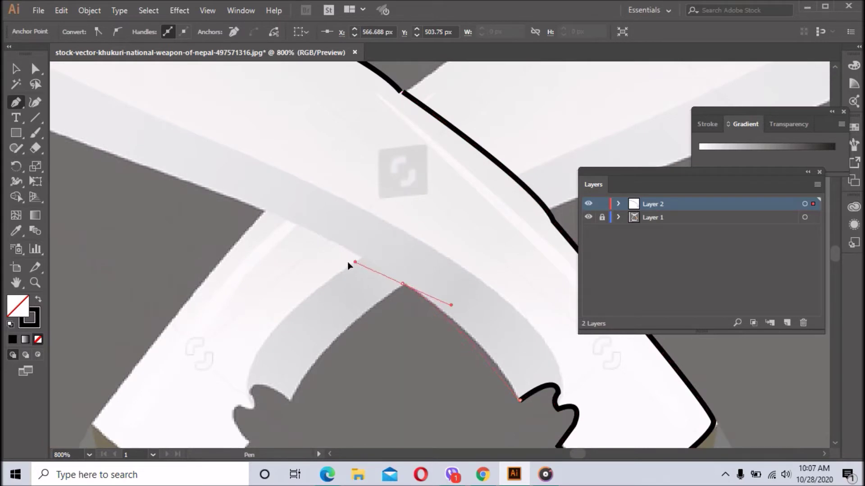
# - Continue curved anchors along the blade's lower edge toward the tip
pyautogui.moveTo(342, 259); pyautogui.dragTo(341, 256)
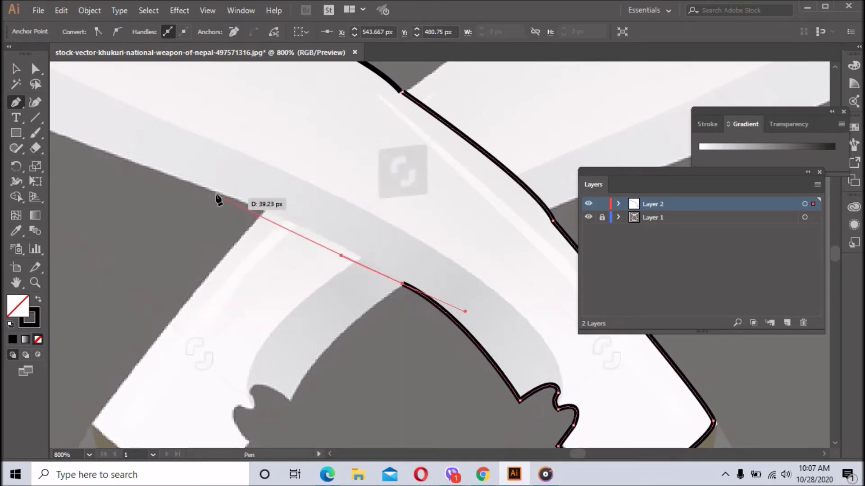
pyautogui.moveTo(194, 184); pyautogui.dragTo(121, 168)
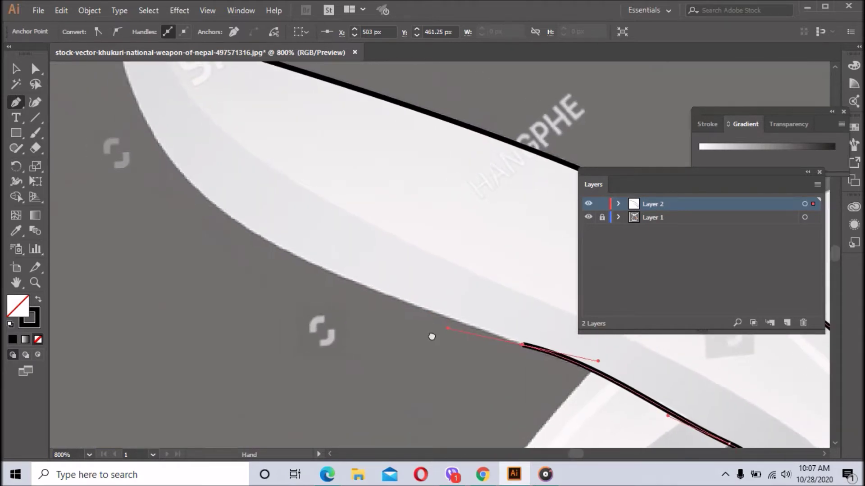
pyautogui.keyDown('ctrl'); pyautogui.keyDown('alt'); pyautogui.click(601, 381); pyautogui.keyUp('alt'); pyautogui.keyUp('ctrl')
pyautogui.moveTo(189, 171); pyautogui.dragTo(222, 251)
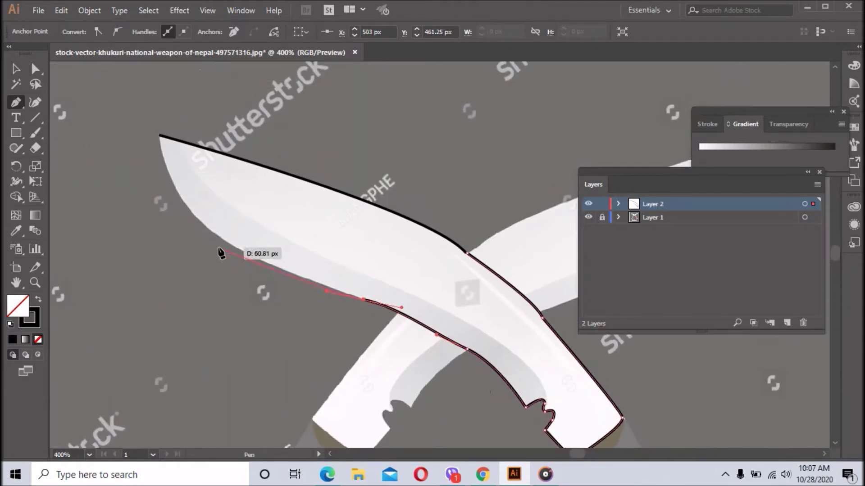
# - Carry the outline up to the blade's pointed tip, making a corner before it
pyautogui.moveTo(187, 209); pyautogui.dragTo(178, 169)
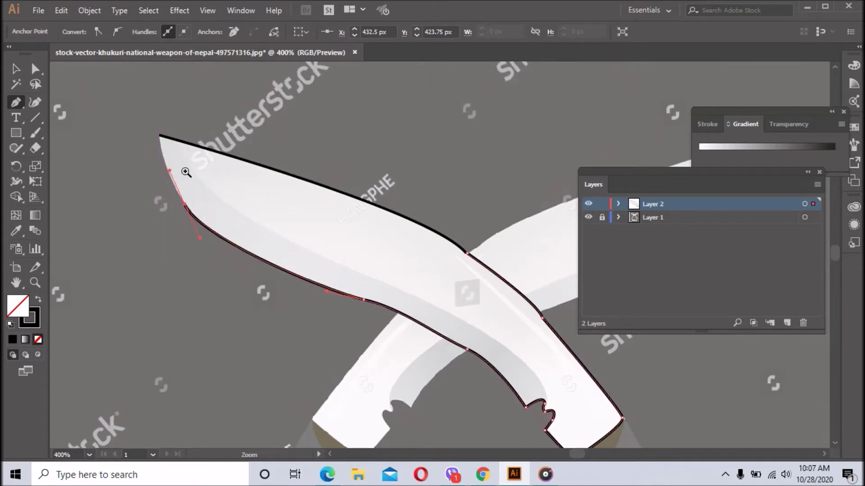
pyautogui.keyDown('ctrl'); pyautogui.click(178, 169); pyautogui.keyUp('ctrl')
pyautogui.moveTo(443, 292); pyautogui.dragTo(412, 225)
pyautogui.click(443, 297)
pyautogui.moveTo(393, 172); pyautogui.dragTo(399, 167)
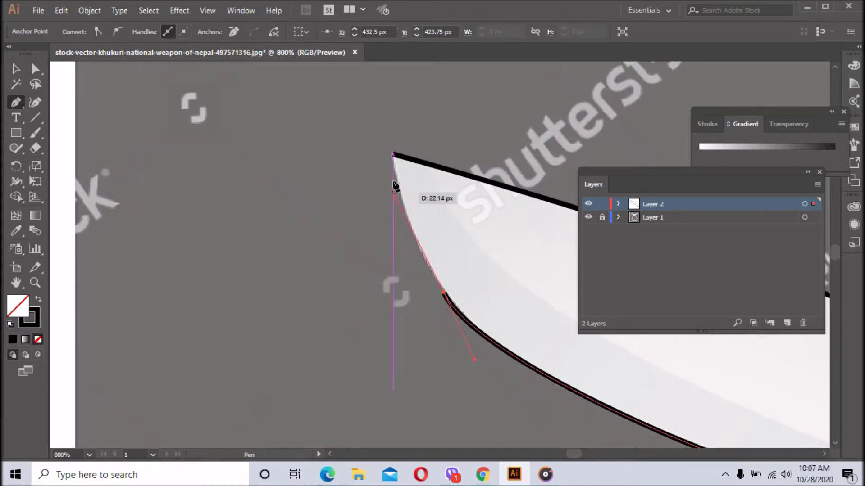
pyautogui.click(390, 129)
pyautogui.moveTo(396, 176); pyautogui.dragTo(396, 177)
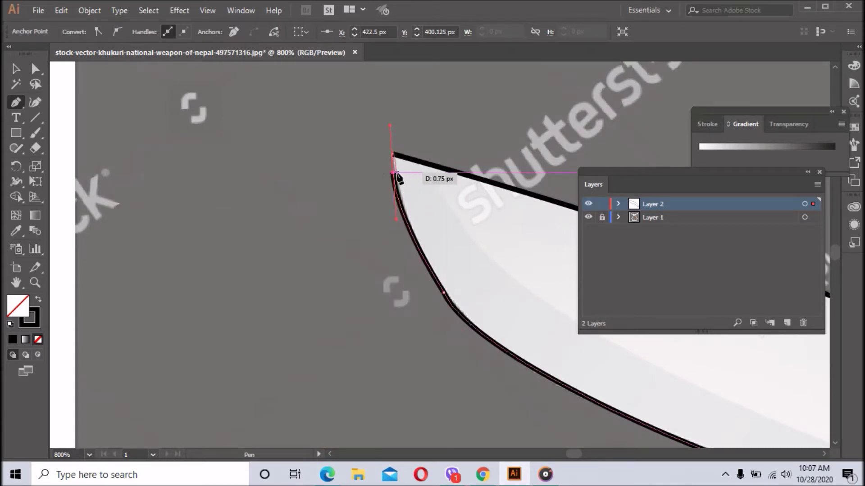
# - Close the blade outline at its starting anchor and deselect it
pyautogui.click(392, 155)
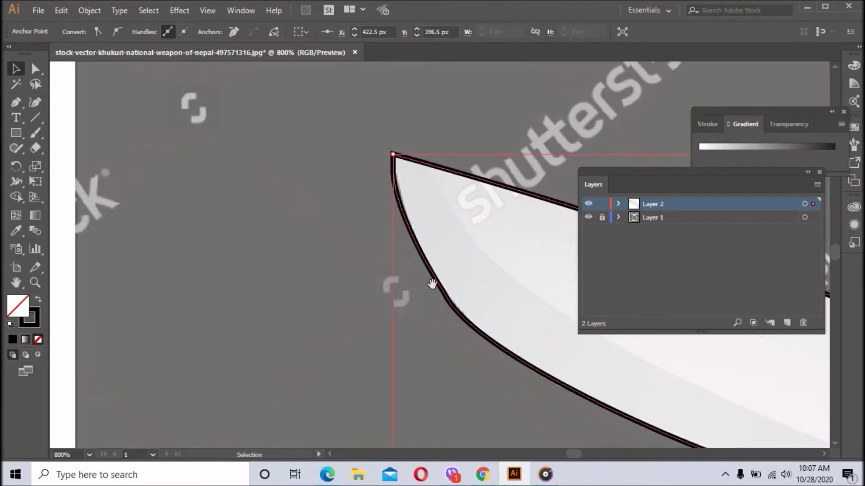
pyautogui.scroll(-1, 432, 283)
pyautogui.scroll(-1, 442, 293)
pyautogui.scroll(-2, 453, 304)
pyautogui.scroll(-1, 465, 315)
pyautogui.press('v')
pyautogui.click(488, 288)
# - Hide and re-show Layer 1 to check the outline, then zoom to the handle
pyautogui.click(588, 218)
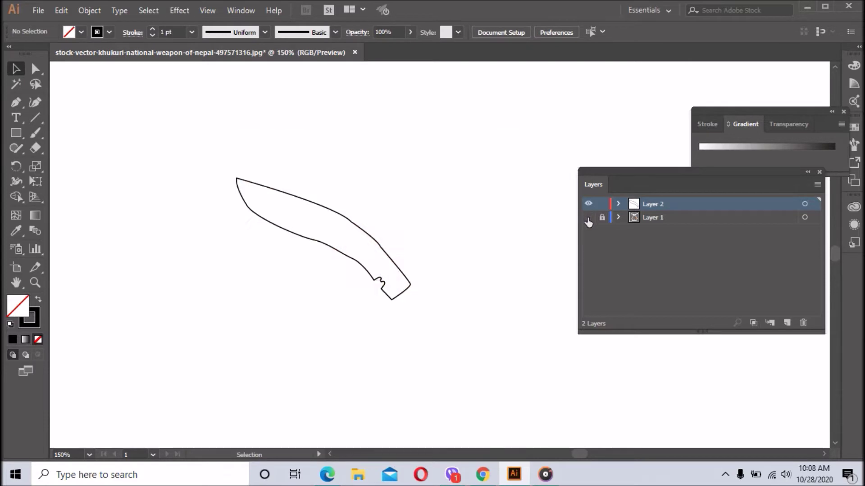
pyautogui.click(588, 217)
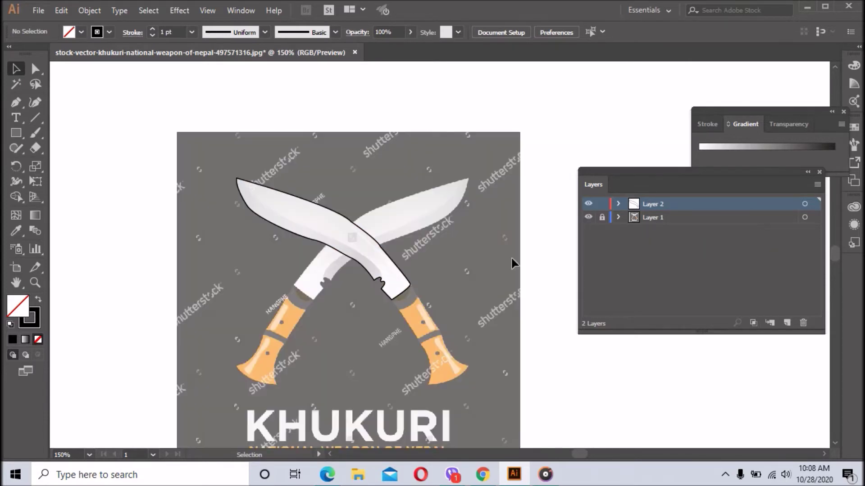
pyautogui.click(415, 306)
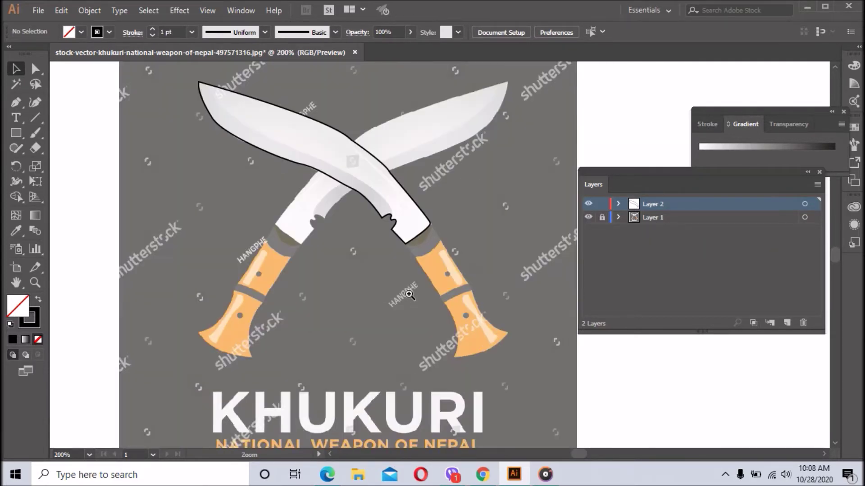
pyautogui.click(450, 288)
pyautogui.click(460, 284)
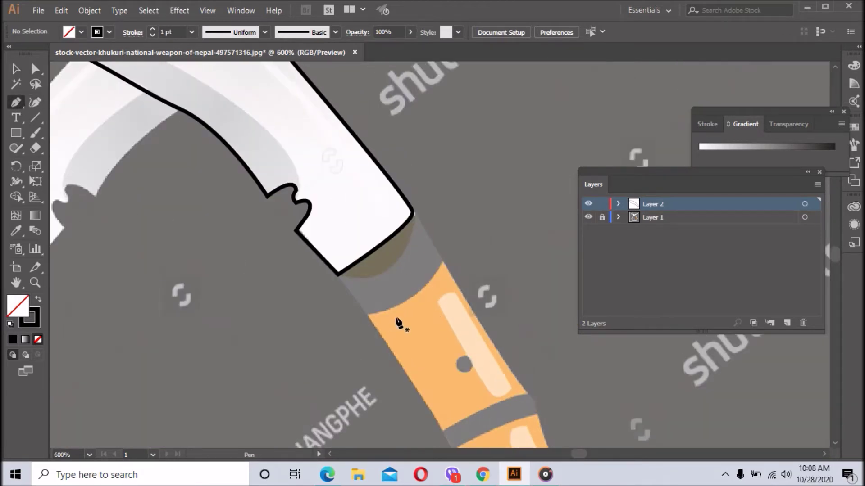
# - Start the handle outline at the blade's lower corner, down the left edge to the flared end
pyautogui.scroll(-2, 399, 322)
pyautogui.scroll(-1, 399, 273)
pyautogui.click(338, 198)
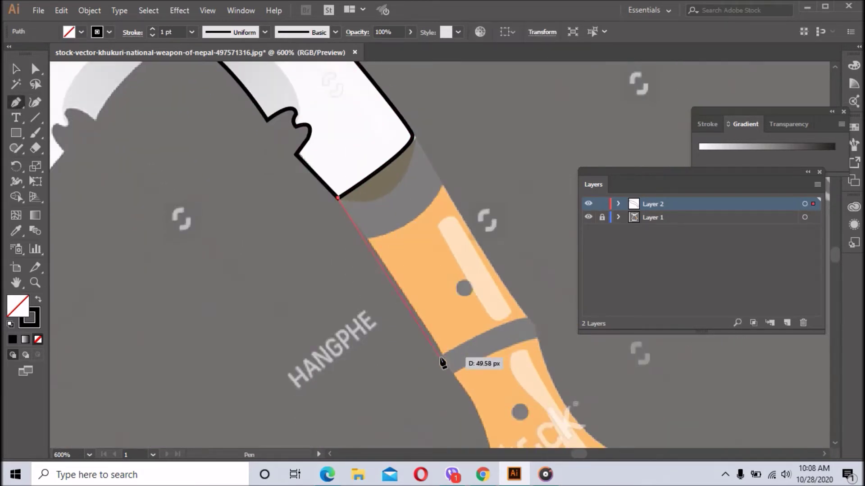
pyautogui.click(439, 347)
pyautogui.scroll(-2, 456, 317)
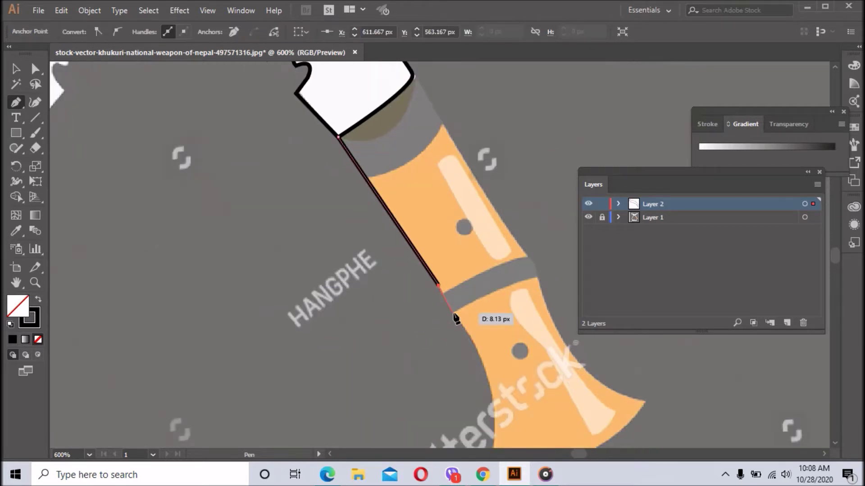
pyautogui.click(453, 312)
pyautogui.scroll(-2, 481, 347)
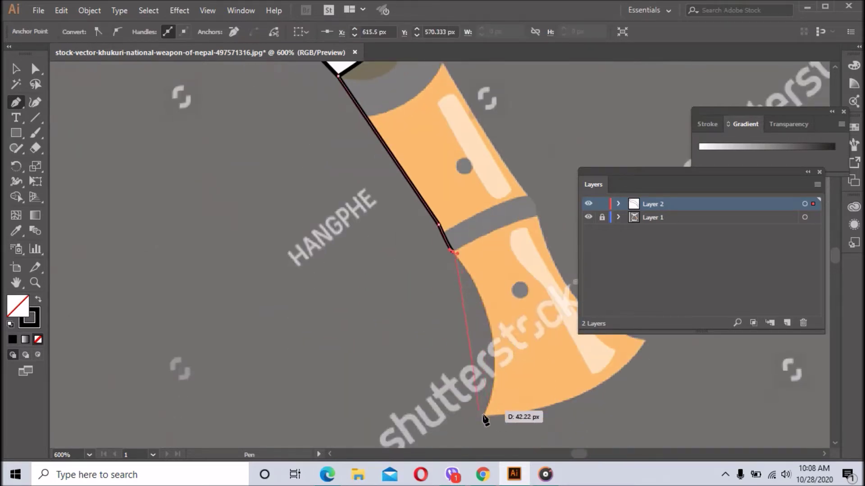
pyautogui.moveTo(482, 416); pyautogui.dragTo(434, 401)
pyautogui.scroll(-2, 451, 406)
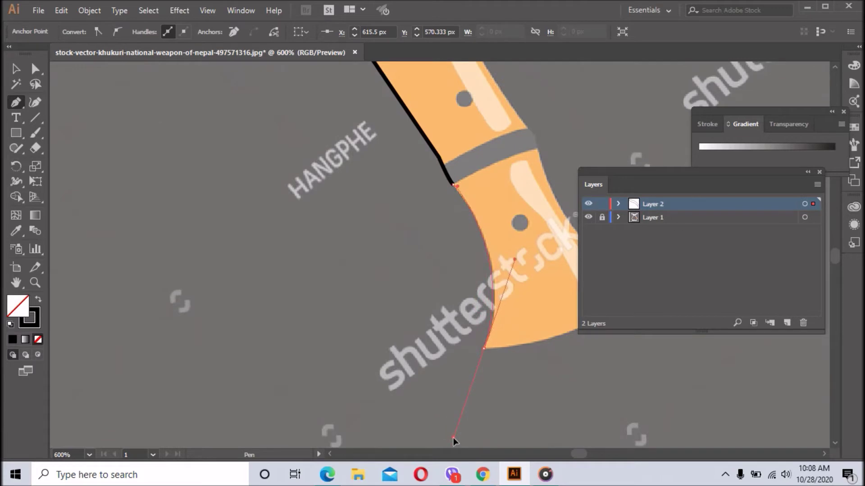
pyautogui.moveTo(453, 437); pyautogui.dragTo(453, 438)
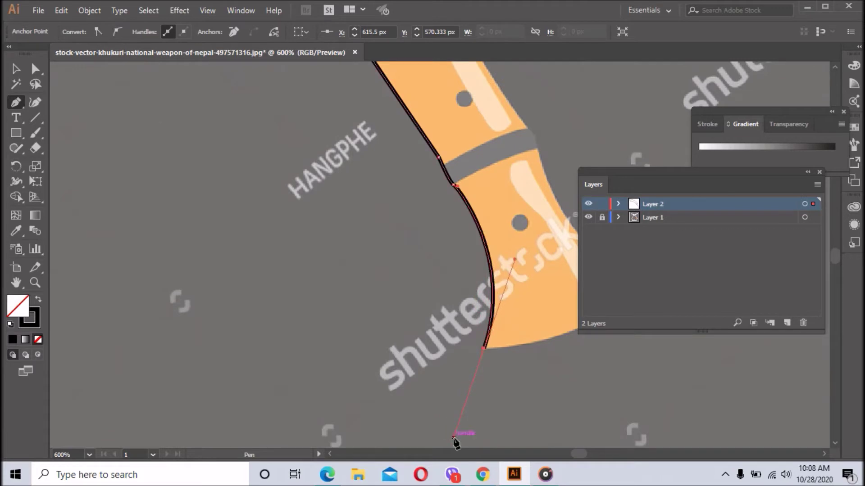
pyautogui.click(483, 349)
# - Add a corner at the handle's bottom and curve up its right edge
pyautogui.hscroll(5, 451, 347)
pyautogui.scroll(1, 450, 347)
pyautogui.click(424, 321)
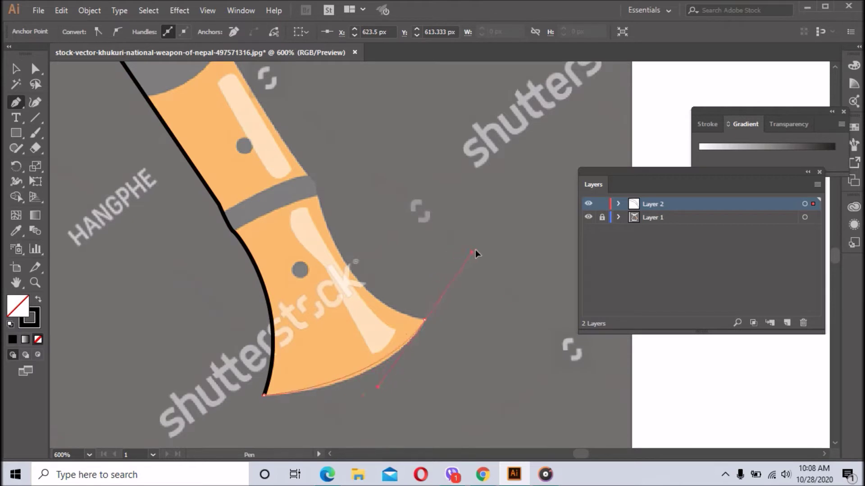
pyautogui.moveTo(472, 254); pyautogui.dragTo(488, 235)
pyautogui.click(424, 321)
pyautogui.moveTo(318, 198); pyautogui.dragTo(338, 159)
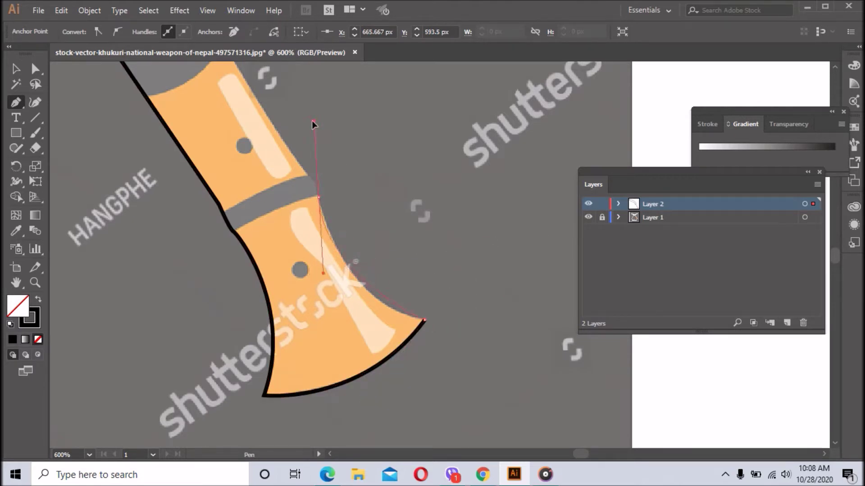
pyautogui.moveTo(314, 124); pyautogui.dragTo(308, 105)
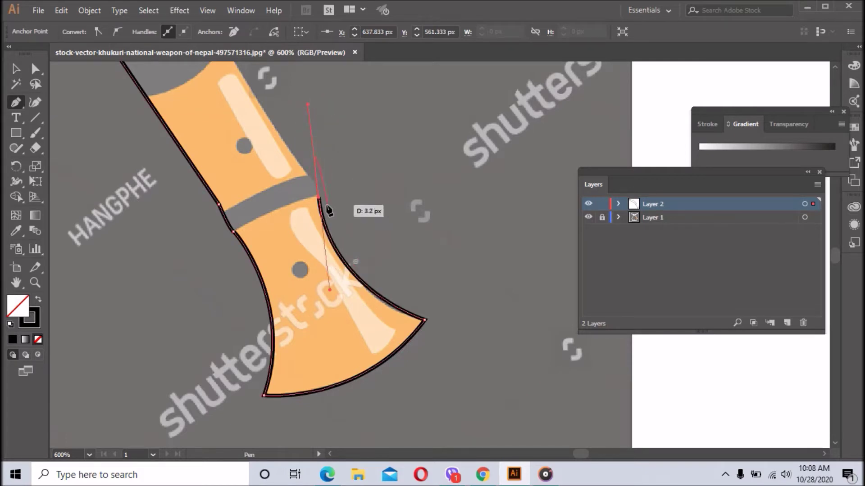
# - Place anchors where the handle meets the grey band and along the right edge
pyautogui.keyDown('ctrl'); pyautogui.click(317, 191); pyautogui.keyUp('ctrl')
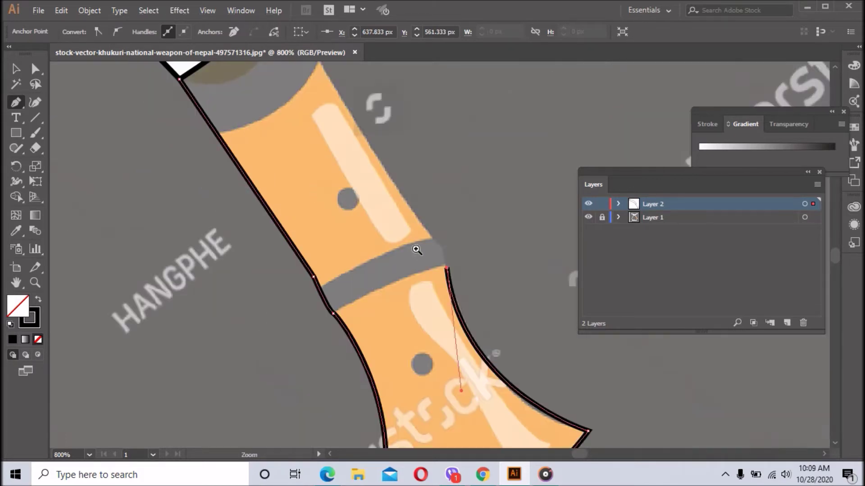
pyautogui.keyDown('ctrl'); pyautogui.click(440, 249); pyautogui.keyUp('ctrl')
pyautogui.moveTo(427, 231); pyautogui.dragTo(409, 231)
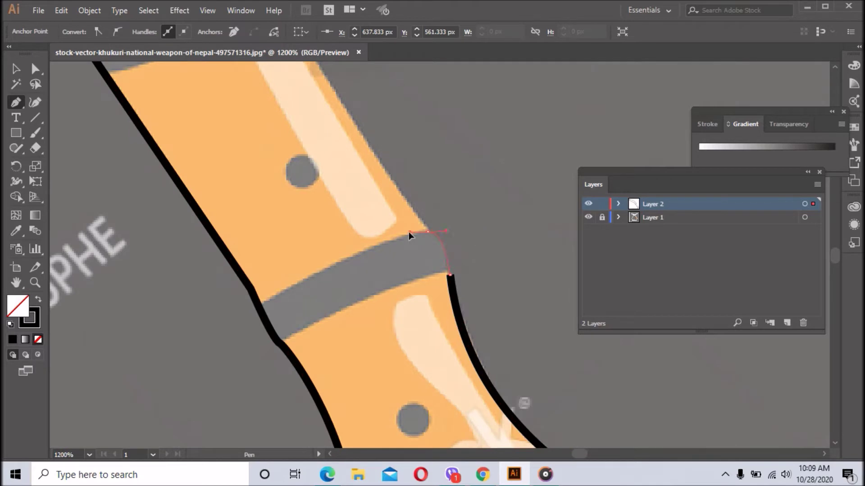
pyautogui.scroll(1, 402, 194)
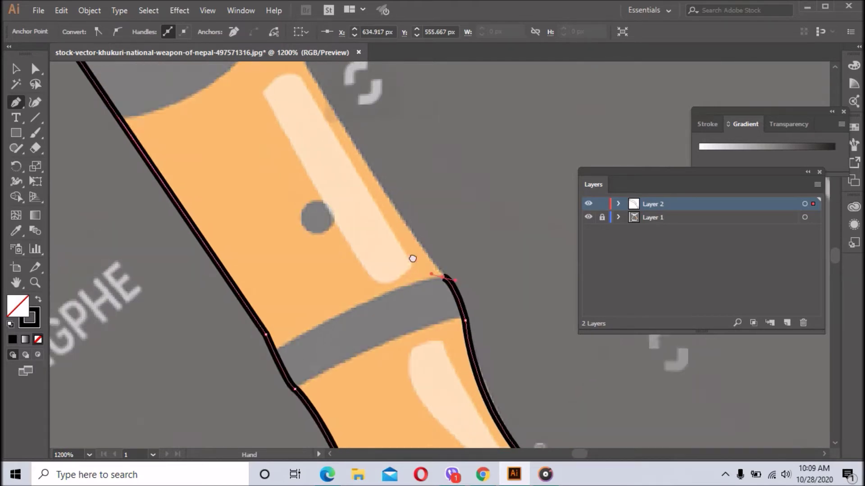
pyautogui.scroll(2, 311, 196)
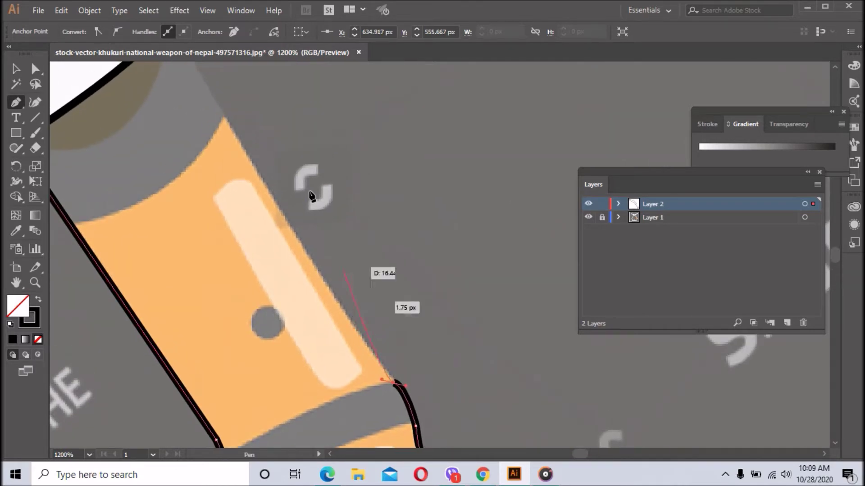
pyautogui.click(250, 157)
pyautogui.moveTo(249, 156); pyautogui.dragTo(326, 282)
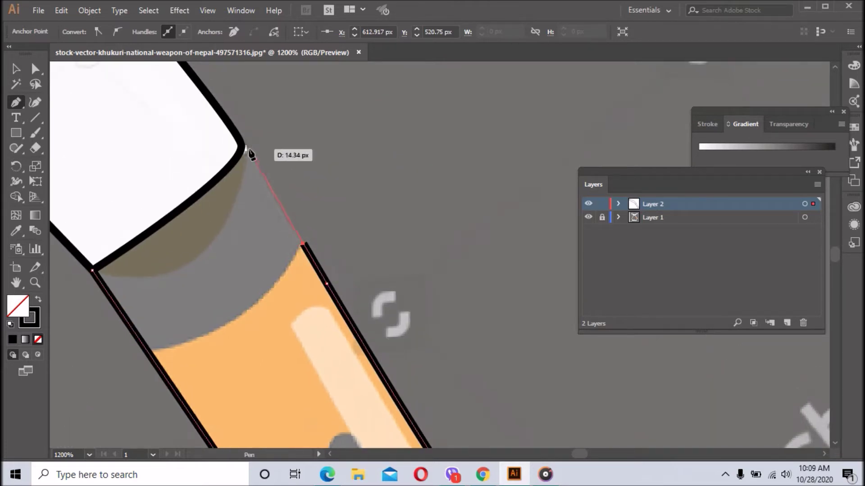
# - Close the handle outline at its top corners and deselect it
pyautogui.click(247, 145)
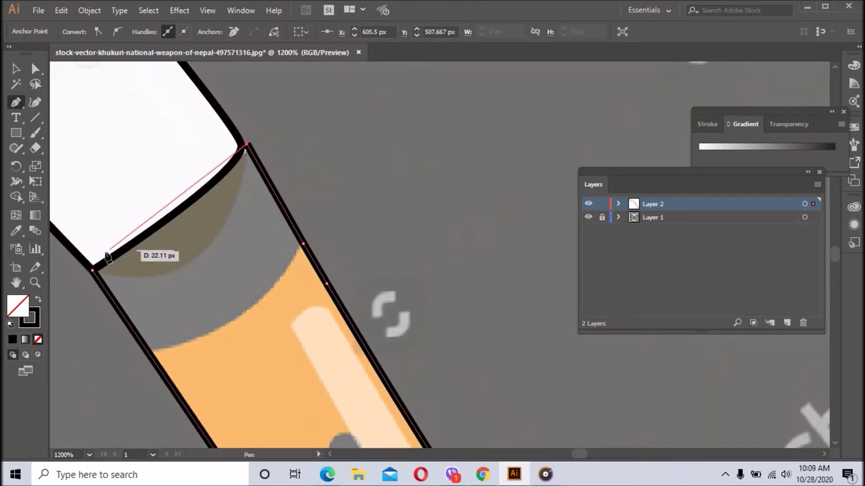
pyautogui.click(92, 271)
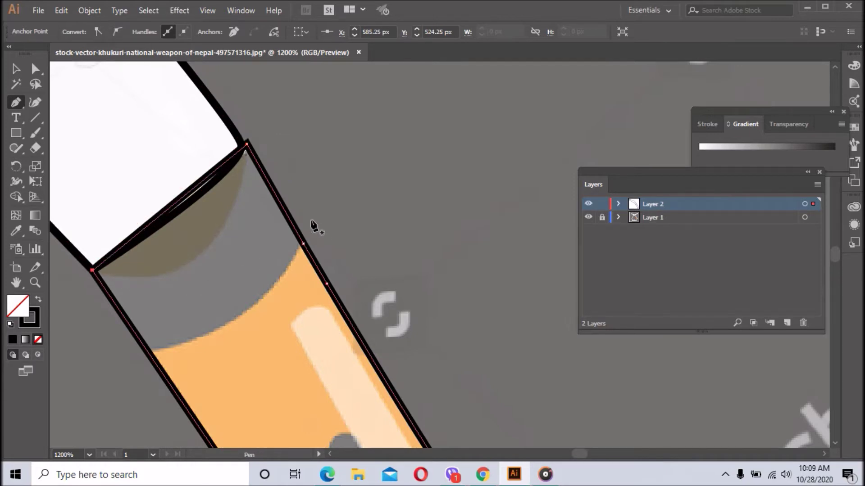
pyautogui.click(24, 70)
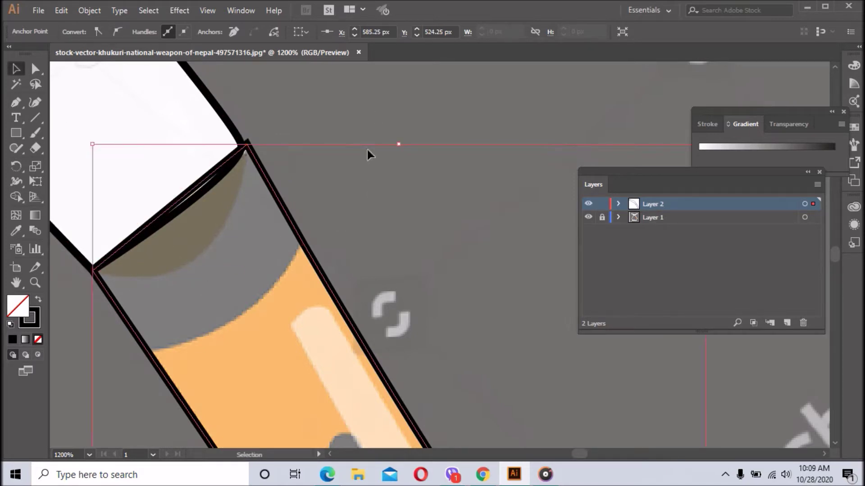
pyautogui.click(379, 264)
pyautogui.moveTo(379, 264); pyautogui.dragTo(449, 232)
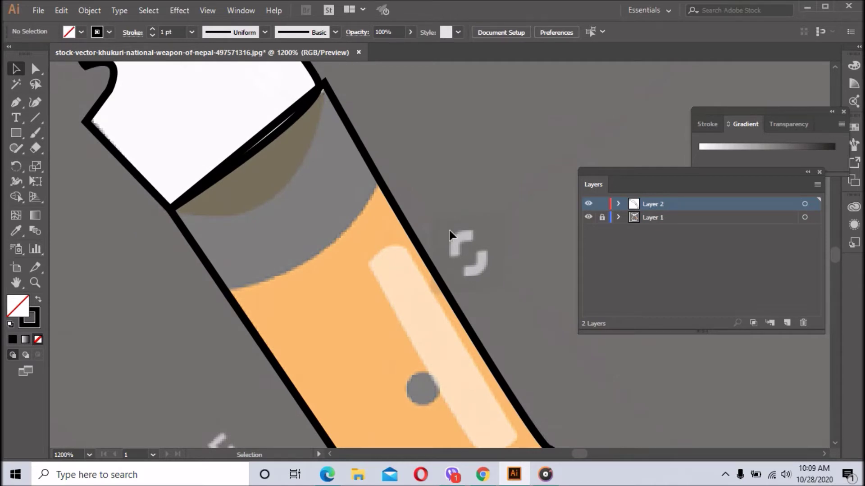
# - Trace the crescent between its two tips with a curved lower edge and a corner
pyautogui.moveTo(532, 210)
pyautogui.mouseDown()
pyautogui.moveTo(386, 305)
pyautogui.moveTo(376, 149)
pyautogui.moveTo(403, 270)
pyautogui.moveTo(430, 297)
pyautogui.mouseUp()
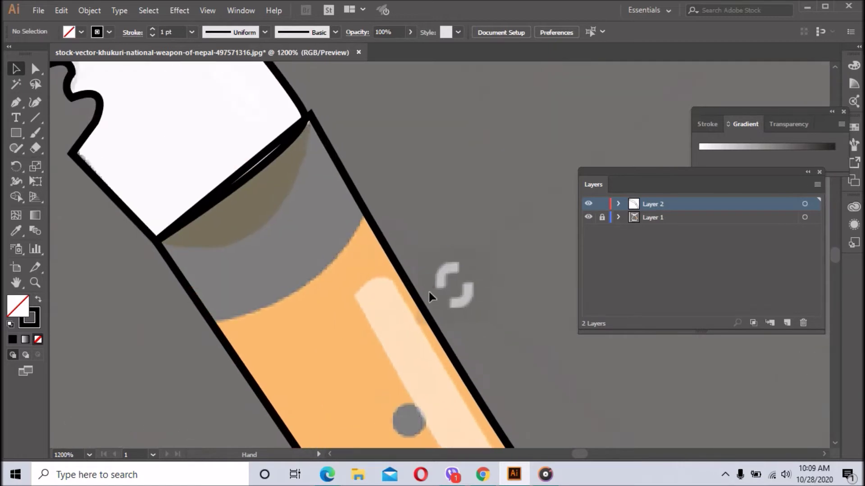
pyautogui.click(18, 100)
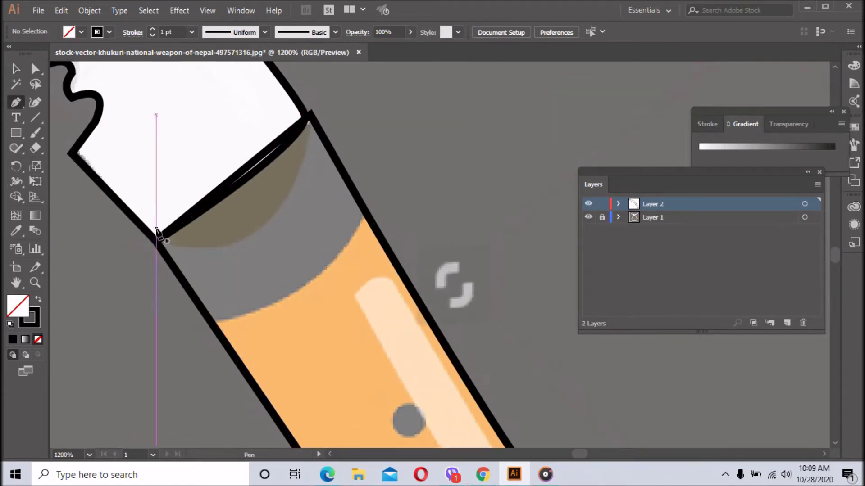
pyautogui.click(162, 242)
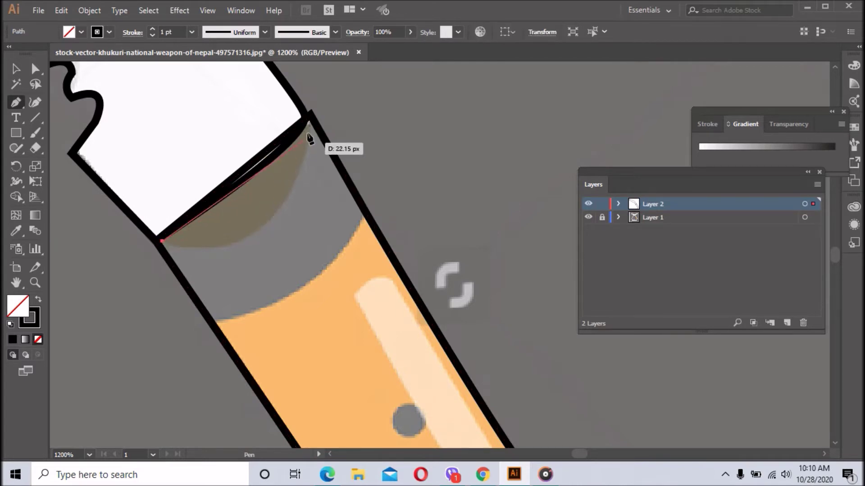
pyautogui.click(305, 123)
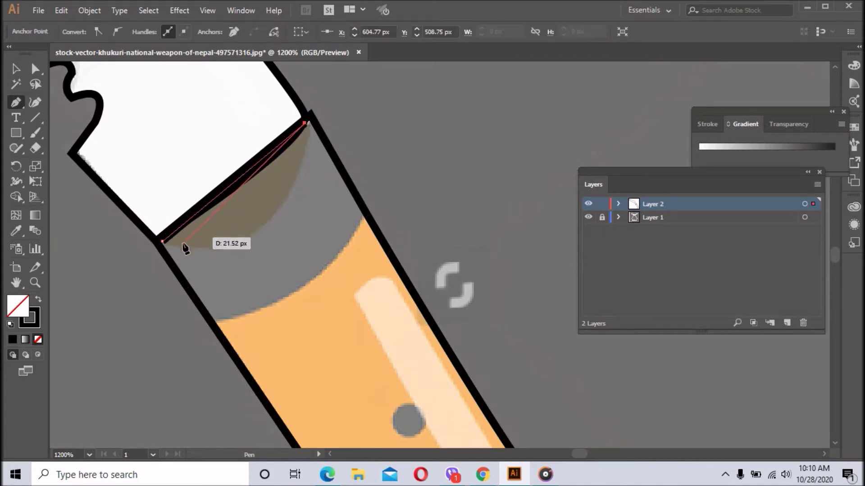
pyautogui.moveTo(162, 241); pyautogui.dragTo(160, 229)
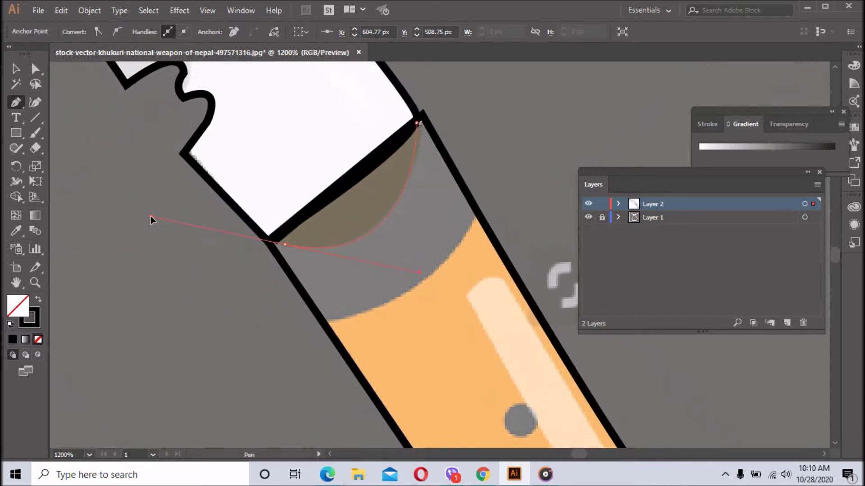
pyautogui.moveTo(151, 212); pyautogui.dragTo(150, 216)
pyautogui.click(285, 245)
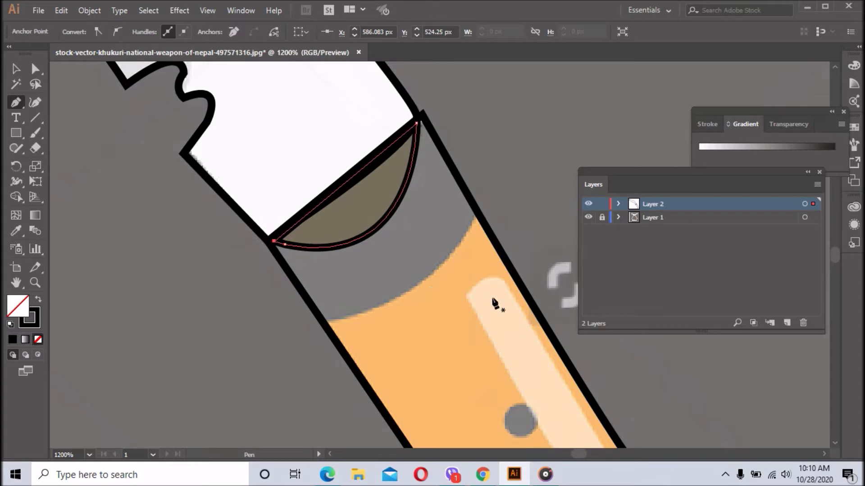
pyautogui.click(15, 68)
pyautogui.click(503, 153)
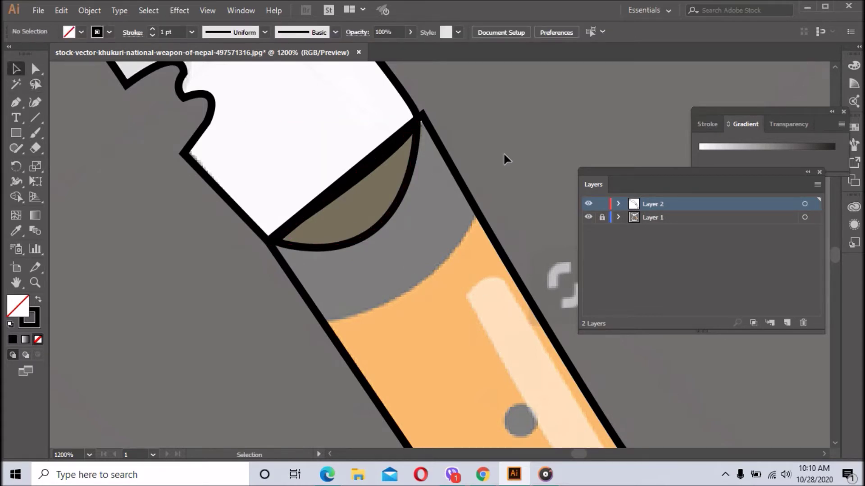
# - Move a crescent shape down over the grey band
pyautogui.scroll(-1, 204, 256)
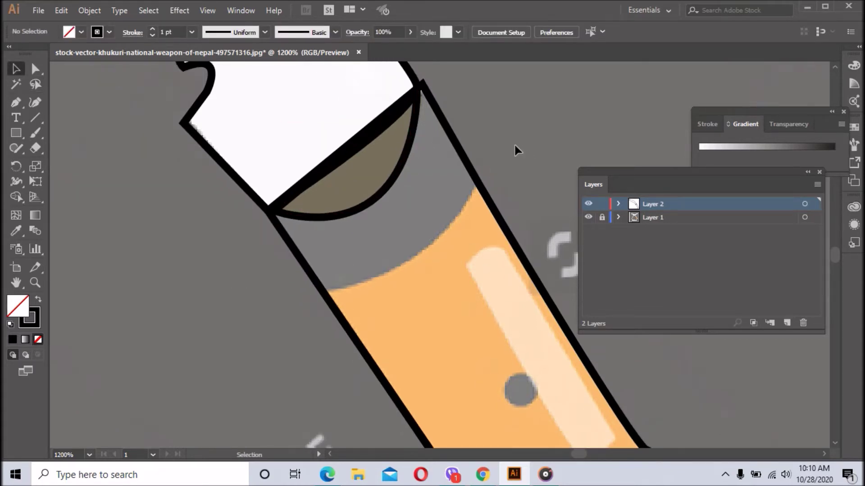
pyautogui.hscroll(2, 514, 144)
pyautogui.click(332, 179)
pyautogui.moveTo(332, 179); pyautogui.dragTo(351, 217)
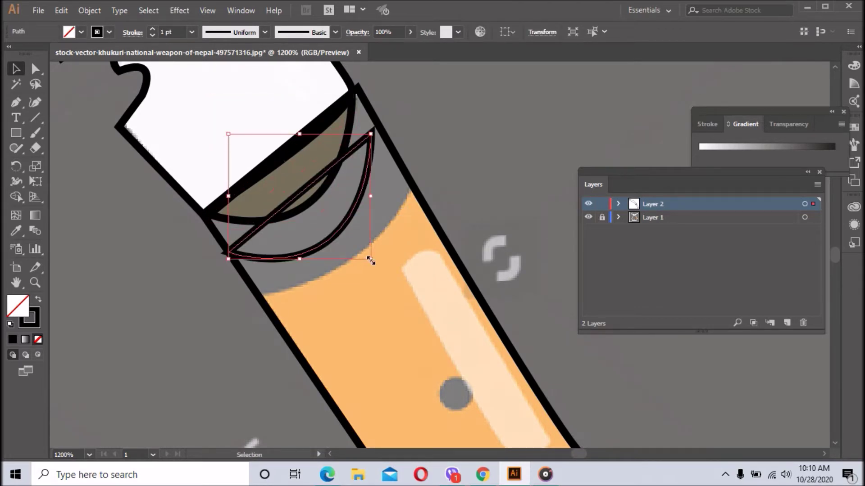
pyautogui.moveTo(371, 259); pyautogui.dragTo(397, 285)
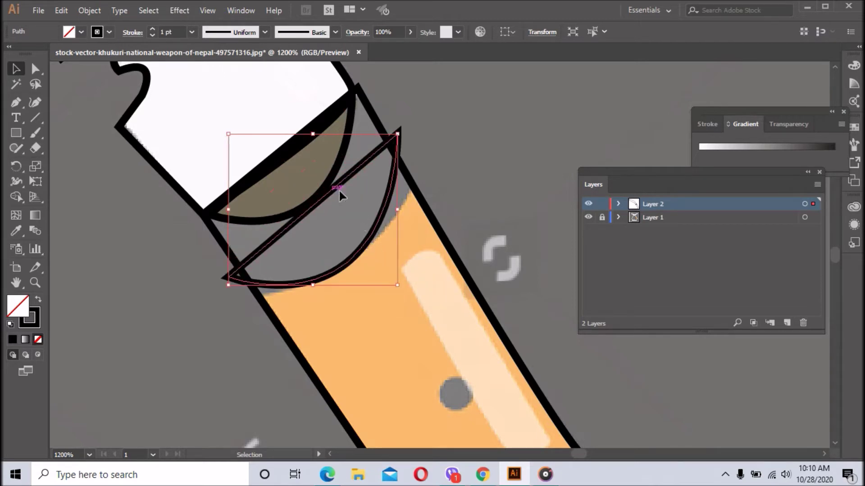
pyautogui.moveTo(331, 193); pyautogui.dragTo(340, 154)
pyautogui.click(391, 193)
pyautogui.moveTo(399, 135); pyautogui.dragTo(398, 135)
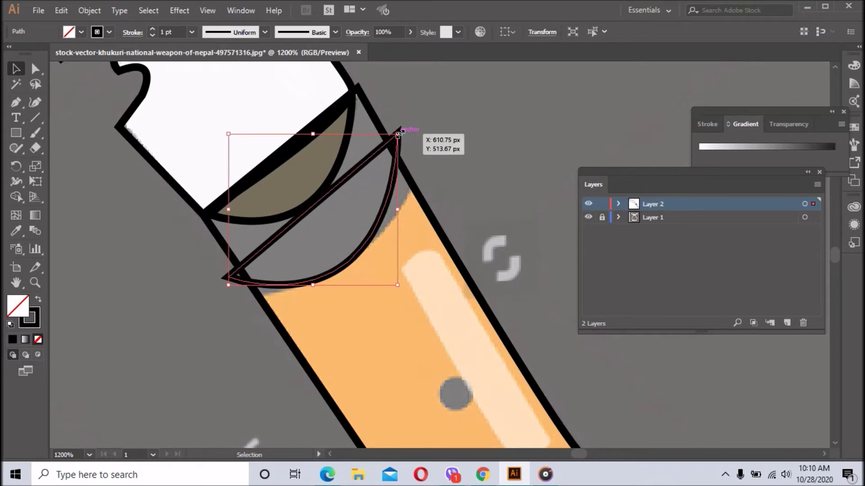
pyautogui.press('Delete')
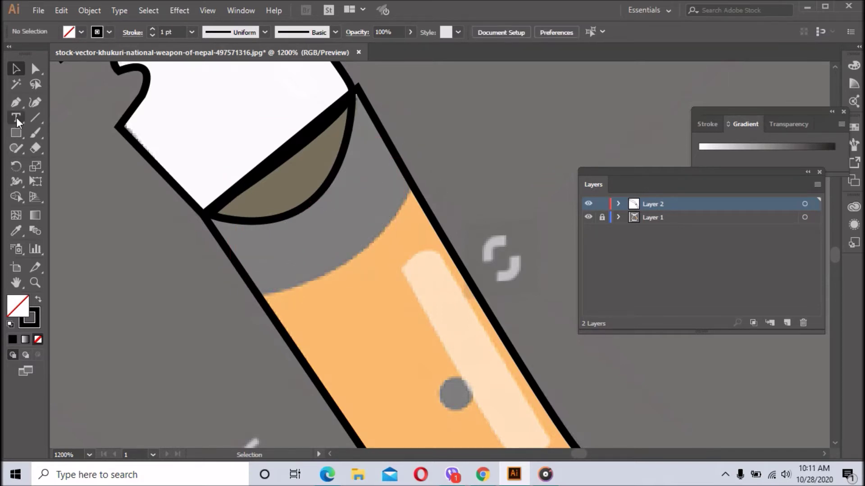
# - Trace a closed curved outline around the grey band just below the blade
pyautogui.click(16, 102)
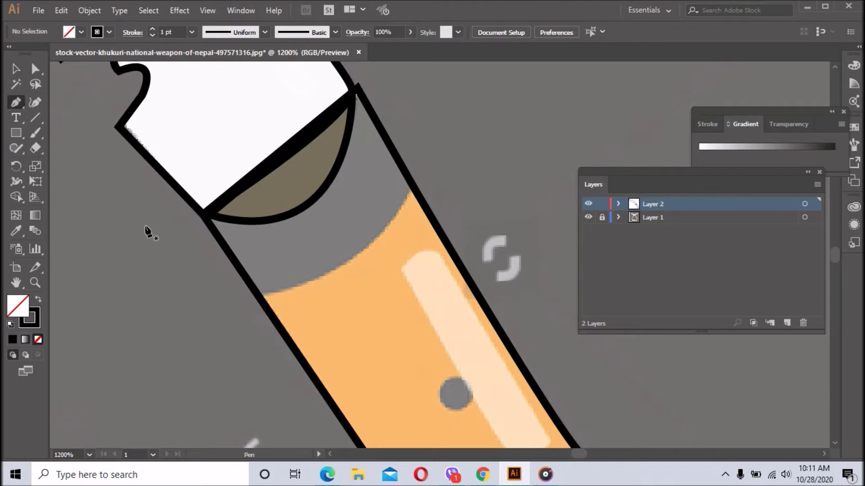
pyautogui.click(209, 221)
pyautogui.click(256, 294)
pyautogui.moveTo(406, 203); pyautogui.dragTo(424, 166)
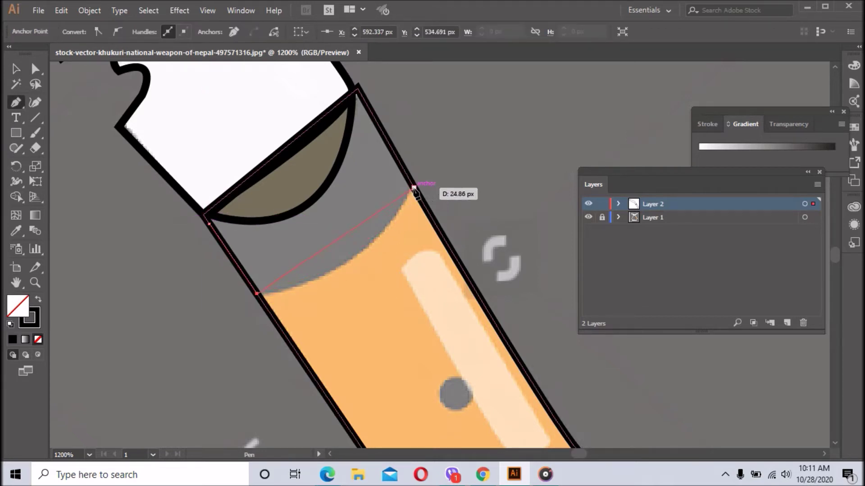
pyautogui.moveTo(478, 75); pyautogui.dragTo(478, 75)
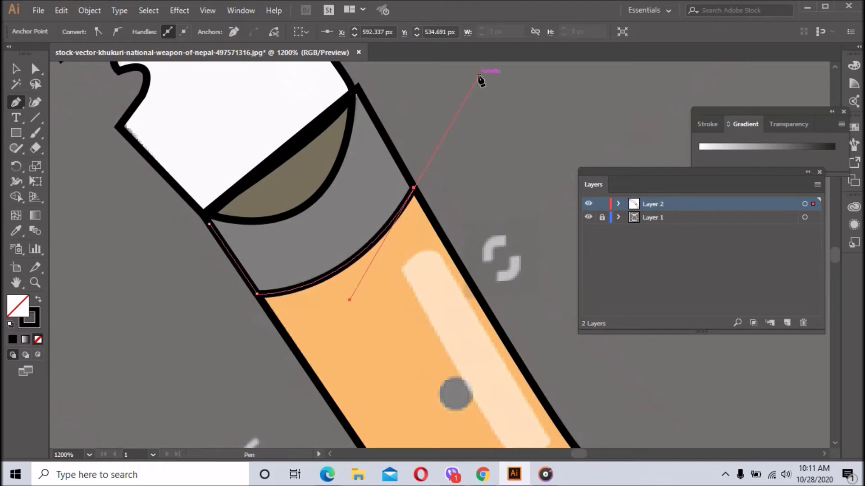
pyautogui.click(357, 87)
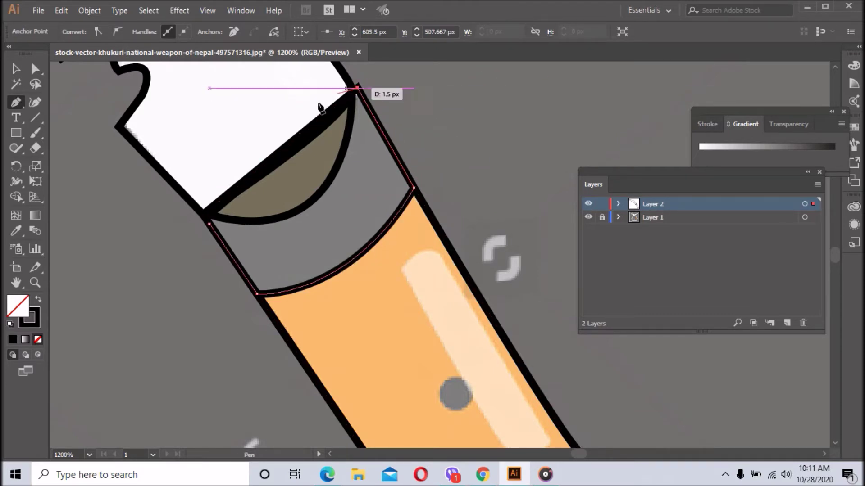
pyautogui.click(204, 215)
pyautogui.moveTo(211, 230); pyautogui.dragTo(210, 229)
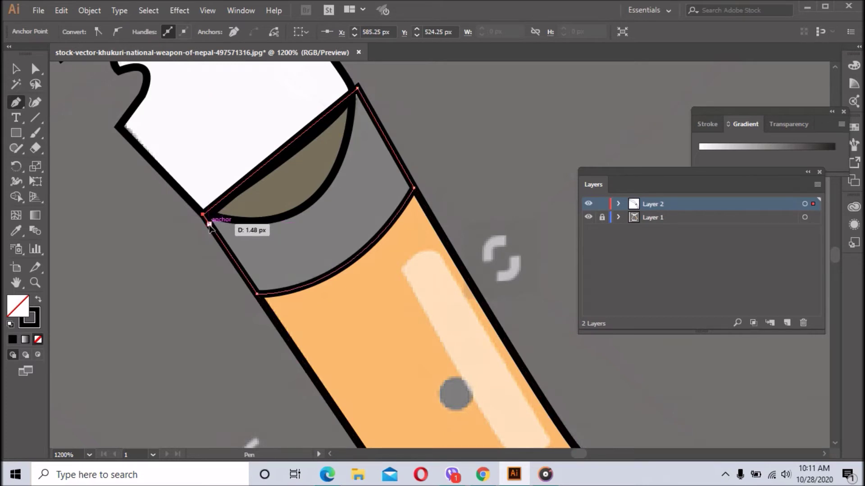
pyautogui.click(16, 68)
pyautogui.click(278, 285)
# - Trace a closed curved outline around the grey ring across the middle of the handle
pyautogui.moveTo(499, 394)
pyautogui.mouseDown()
pyautogui.moveTo(498, 332)
pyautogui.moveTo(328, 142)
pyautogui.mouseUp()
pyautogui.moveTo(371, 292); pyautogui.dragTo(351, 234)
pyautogui.moveTo(378, 342)
pyautogui.mouseDown()
pyautogui.moveTo(363, 276)
pyautogui.moveTo(382, 313)
pyautogui.mouseUp()
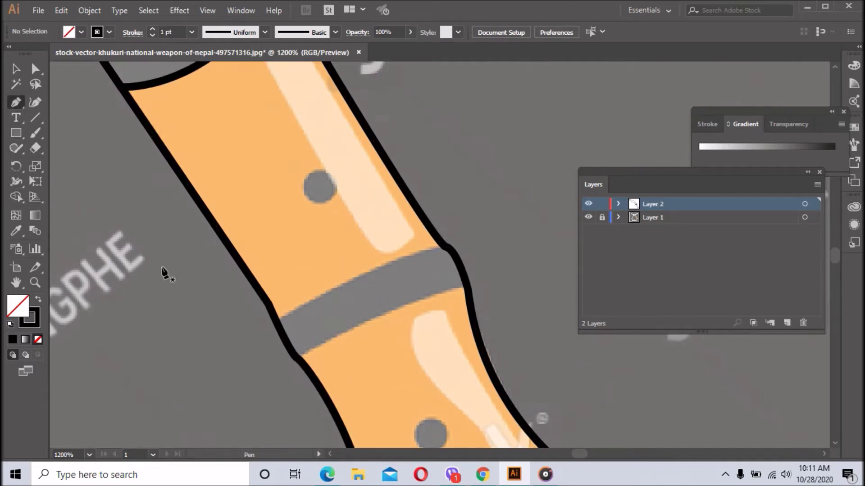
pyautogui.click(276, 321)
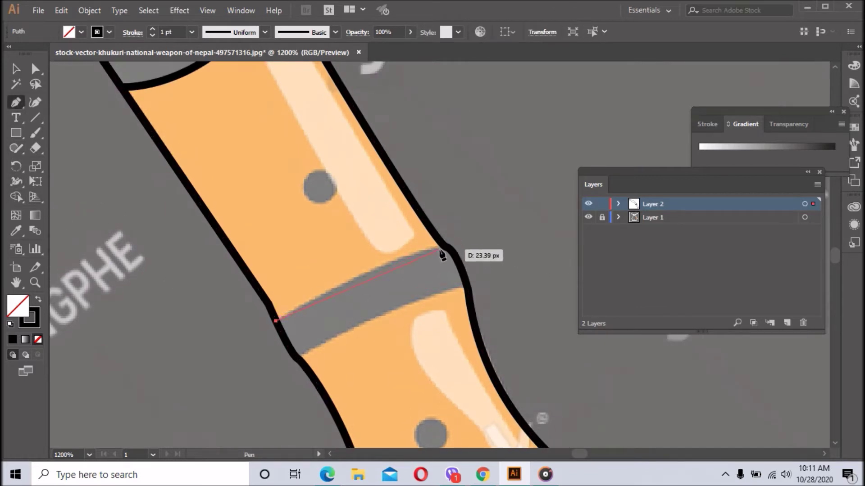
pyautogui.moveTo(445, 247); pyautogui.dragTo(503, 245)
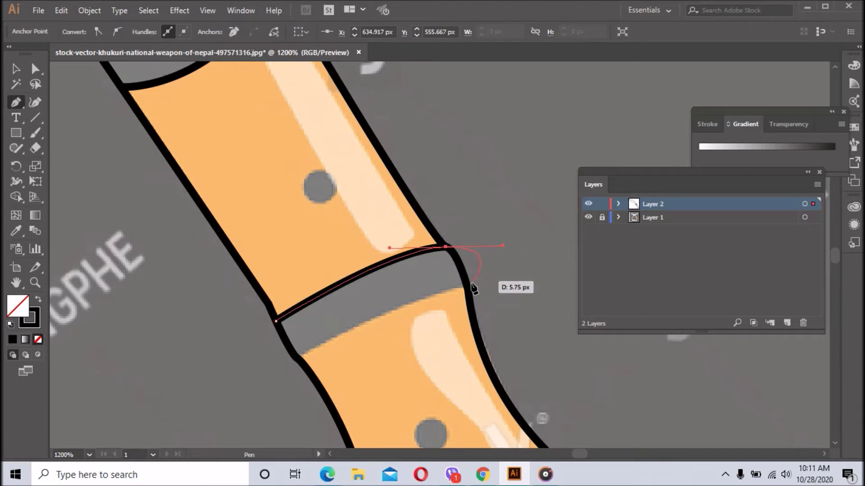
pyautogui.click(446, 248)
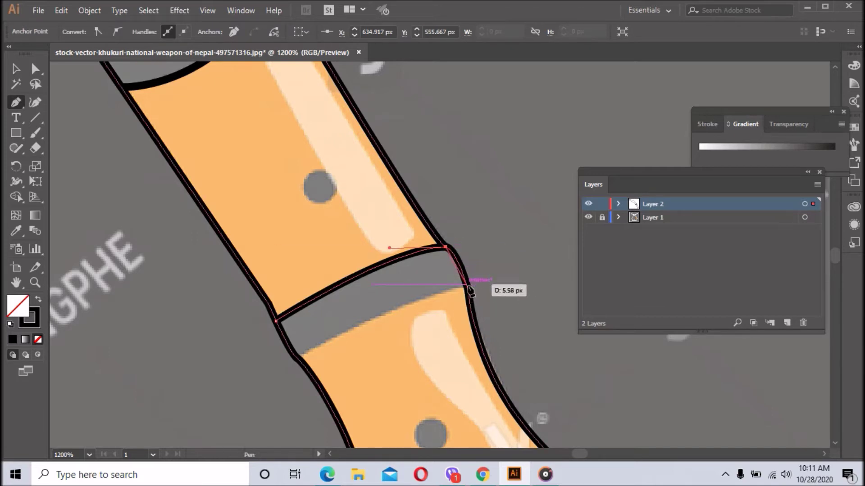
pyautogui.moveTo(466, 284); pyautogui.dragTo(467, 308)
pyautogui.click(466, 284)
pyautogui.click(299, 357)
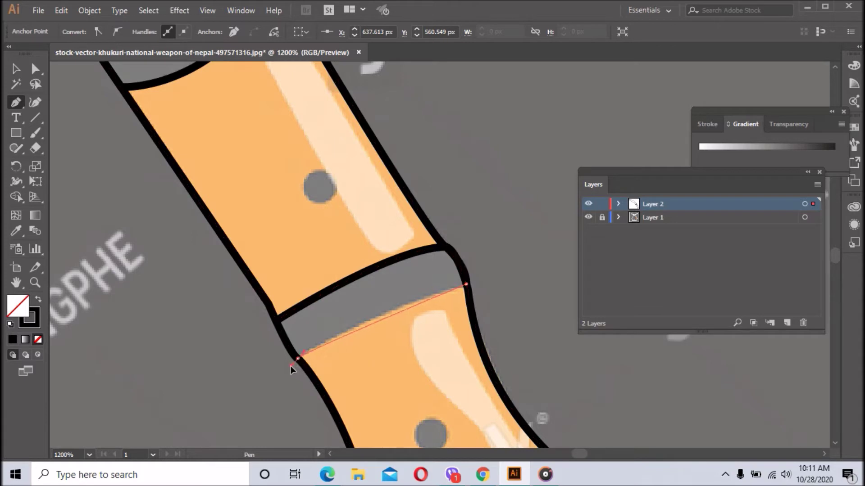
pyautogui.moveTo(288, 375); pyautogui.dragTo(286, 376)
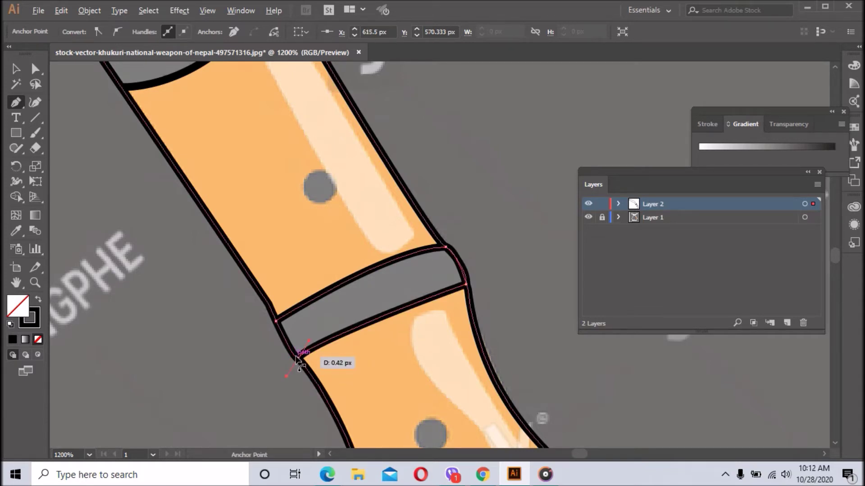
pyautogui.click(276, 321)
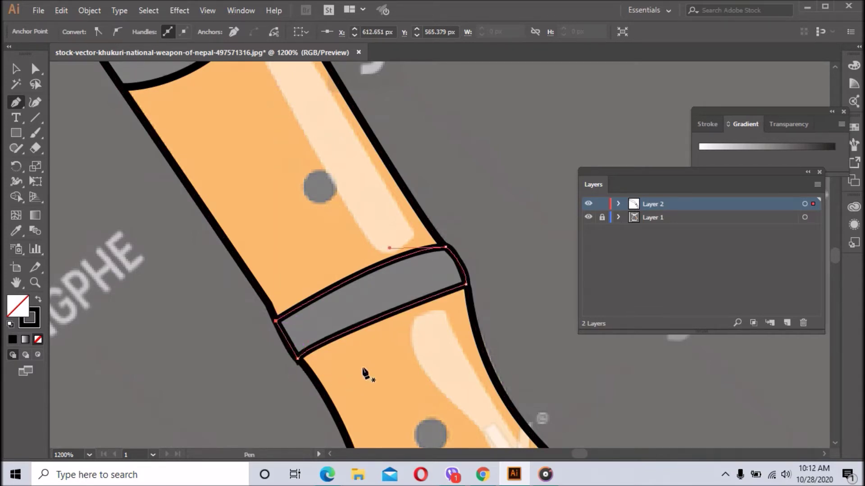
pyautogui.press('v')
pyautogui.click(526, 309)
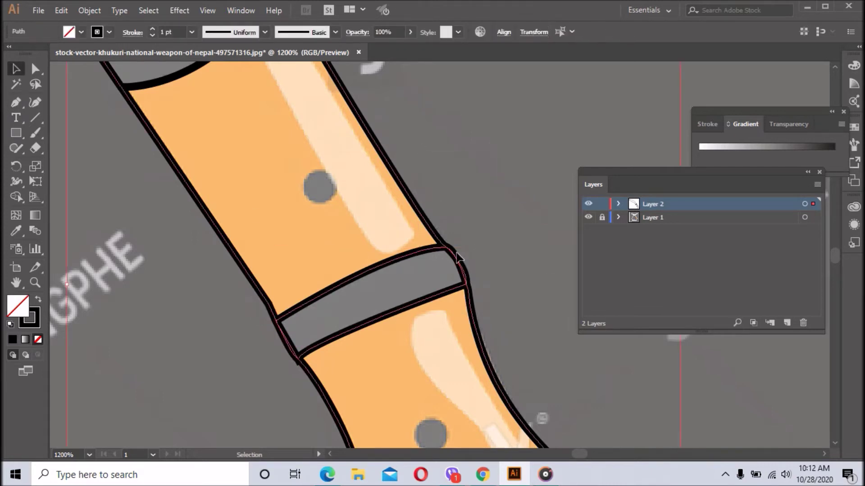
pyautogui.moveTo(458, 280); pyautogui.dragTo(365, 131)
# - Scroll around the handle and briefly hide the reference image layer to check the tracing
pyautogui.scroll(-2, 451, 241)
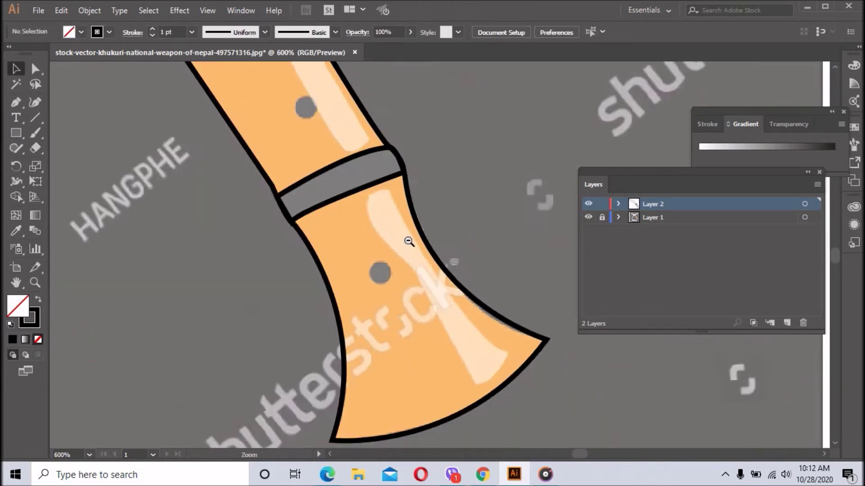
pyautogui.scroll(-2, 509, 239)
pyautogui.scroll(-1, 558, 238)
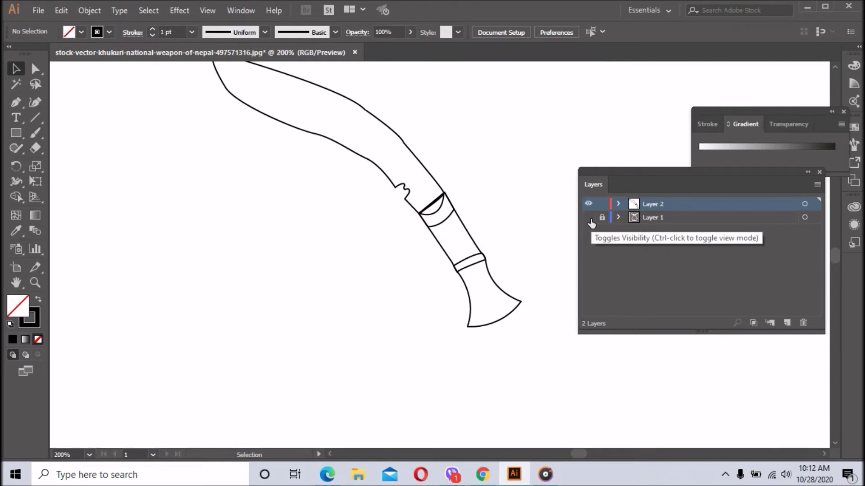
pyautogui.click(588, 217)
pyautogui.scroll(1, 491, 259)
pyautogui.scroll(2, 448, 256)
pyautogui.scroll(1, 448, 257)
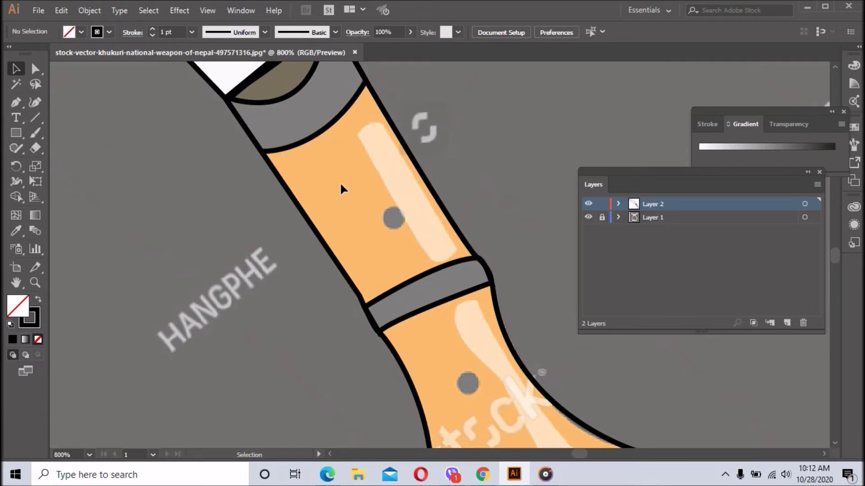
# - Outline the long pale highlight strip on the upper handle with a closed, rounded-ended path
pyautogui.click(20, 101)
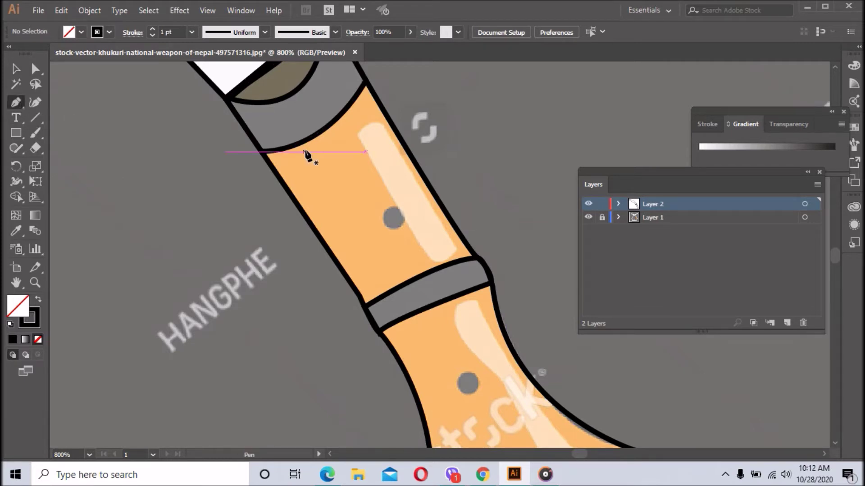
pyautogui.click(356, 137)
pyautogui.moveTo(381, 125); pyautogui.dragTo(391, 144)
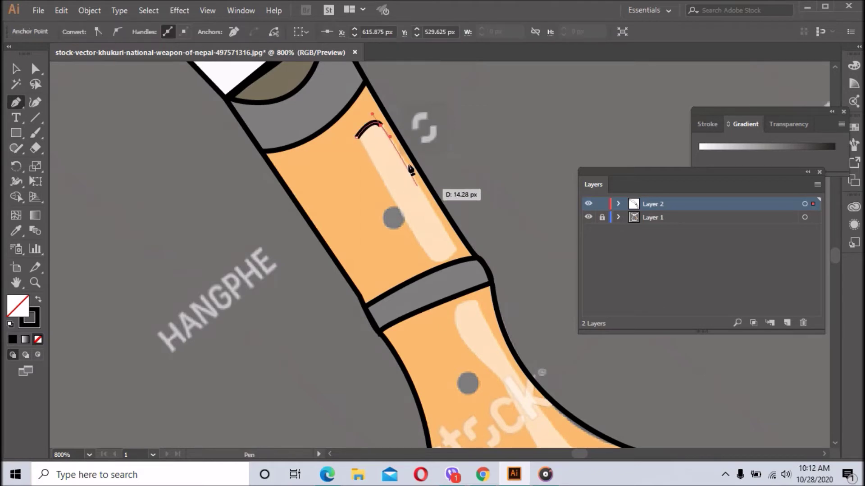
pyautogui.click(383, 131)
pyautogui.click(456, 247)
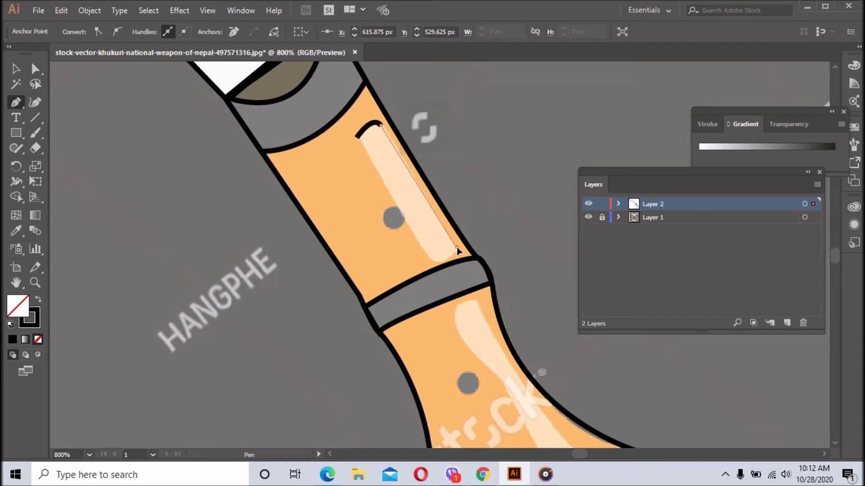
pyautogui.moveTo(452, 260); pyautogui.dragTo(443, 271)
pyautogui.click(359, 141)
pyautogui.click(359, 143)
pyautogui.click(17, 71)
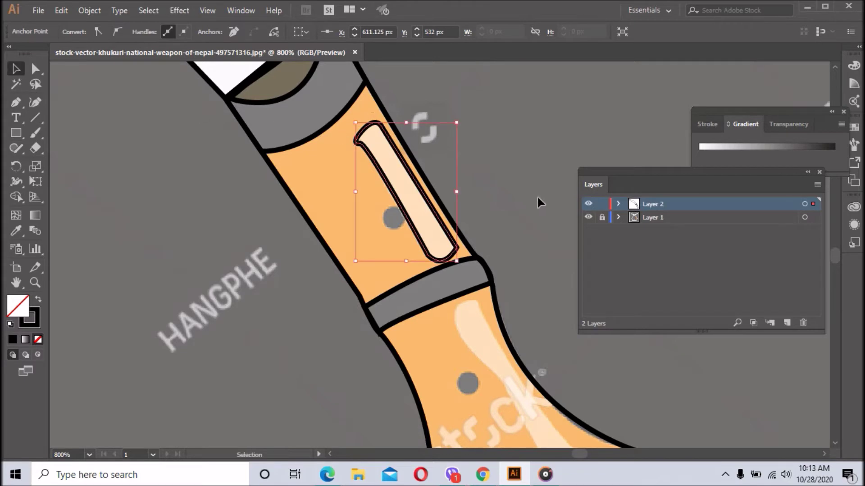
pyautogui.moveTo(540, 200); pyautogui.dragTo(421, 119)
pyautogui.click(408, 172)
pyautogui.click(14, 103)
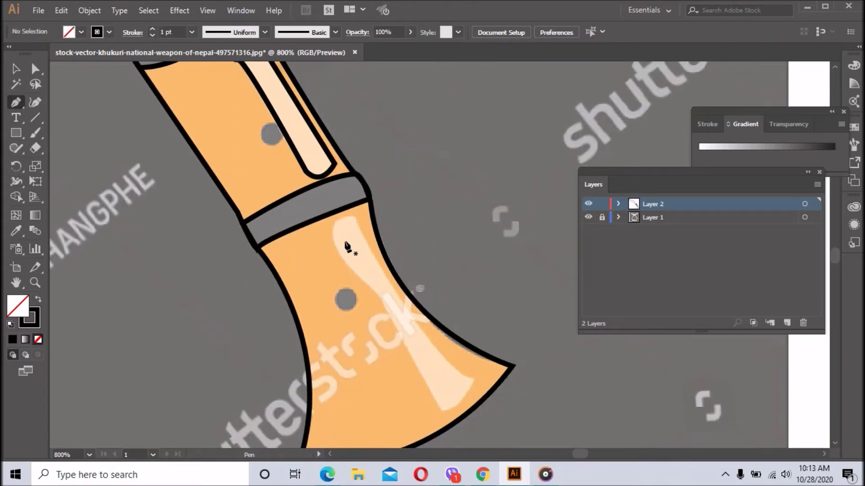
# - Trace a closed curved path around the flared pale highlight on the lower handle section
pyautogui.click(355, 219)
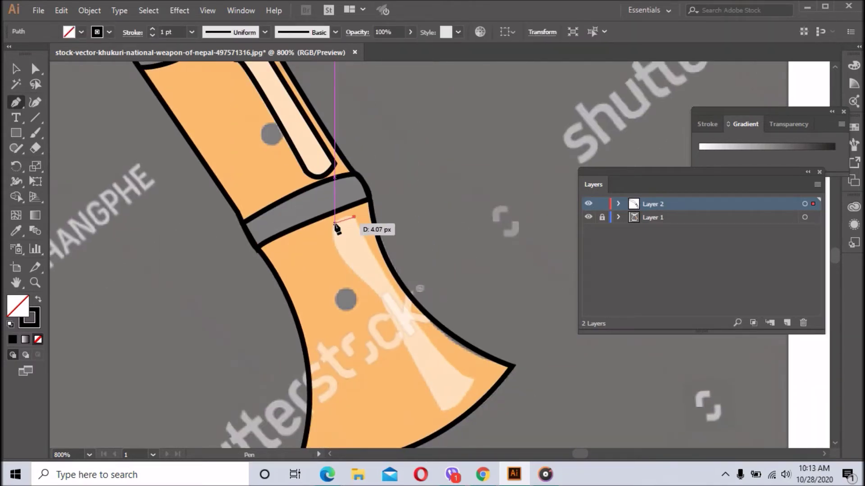
pyautogui.click(332, 232)
pyautogui.moveTo(377, 300); pyautogui.dragTo(383, 297)
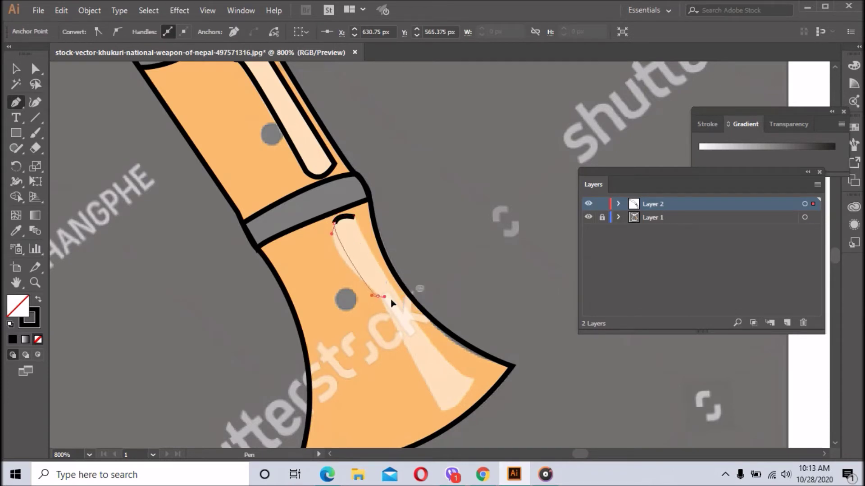
pyautogui.moveTo(435, 407)
pyautogui.mouseDown()
pyautogui.moveTo(495, 402)
pyautogui.moveTo(480, 338)
pyautogui.mouseUp()
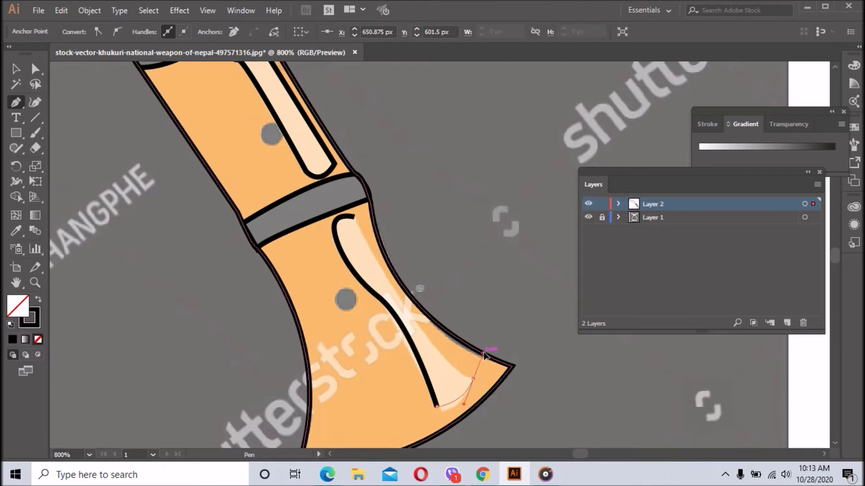
pyautogui.moveTo(473, 379); pyautogui.dragTo(385, 291)
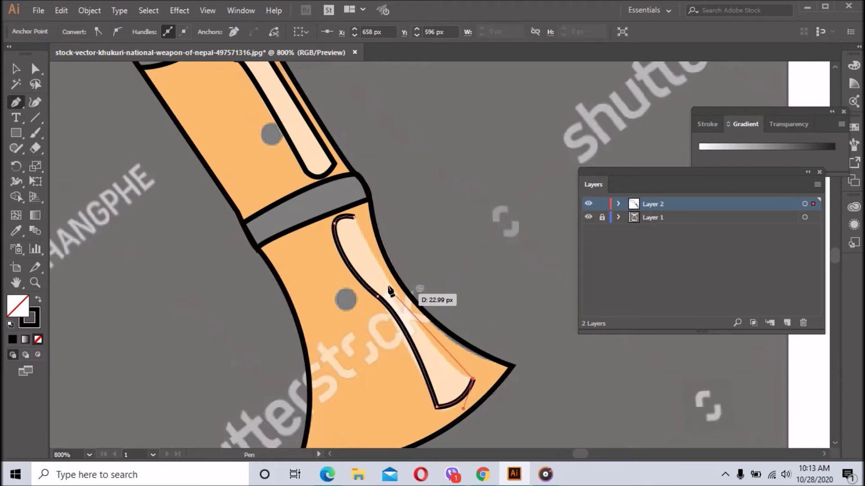
pyautogui.moveTo(385, 291); pyautogui.dragTo(375, 261)
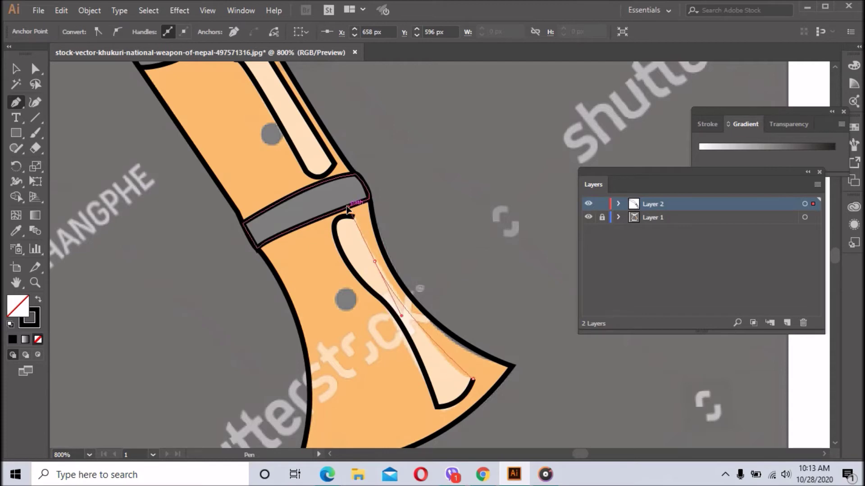
pyautogui.moveTo(355, 211); pyautogui.dragTo(358, 225)
pyautogui.press('v')
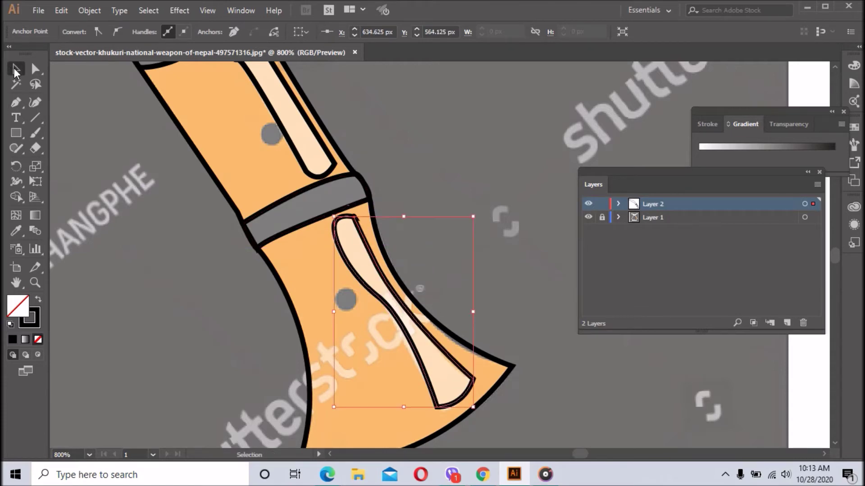
pyautogui.click(252, 333)
pyautogui.keyDown('ctrl'); pyautogui.keyDown('alt'); pyautogui.click(387, 301); pyautogui.keyUp('alt'); pyautogui.keyUp('ctrl')
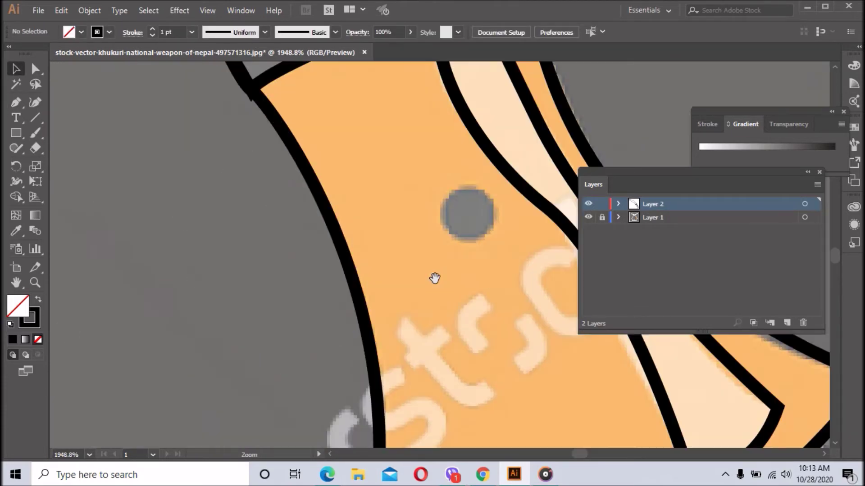
# - Draw a small circle over the upper rivet dot and nudge it into place
pyautogui.keyDown('ctrl'); pyautogui.keyDown('alt'); pyautogui.click(435, 279); pyautogui.keyUp('alt'); pyautogui.keyUp('ctrl')
pyautogui.moveTo(367, 214); pyautogui.dragTo(362, 384)
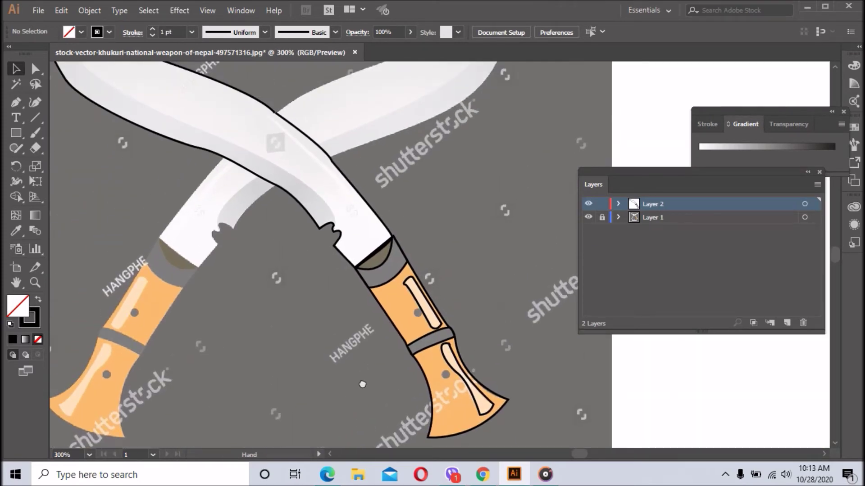
pyautogui.keyDown('ctrl'); pyautogui.click(475, 384); pyautogui.keyUp('ctrl')
pyautogui.keyDown('ctrl'); pyautogui.click(374, 186); pyautogui.keyUp('ctrl')
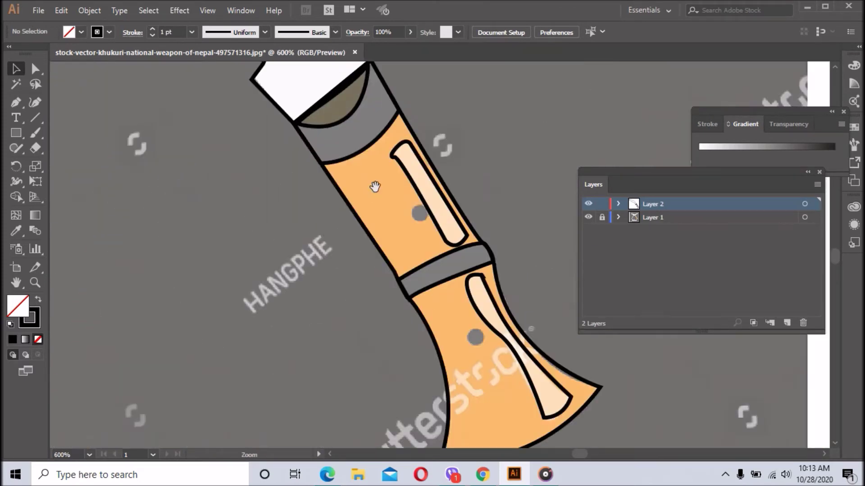
pyautogui.moveTo(20, 137); pyautogui.dragTo(63, 161)
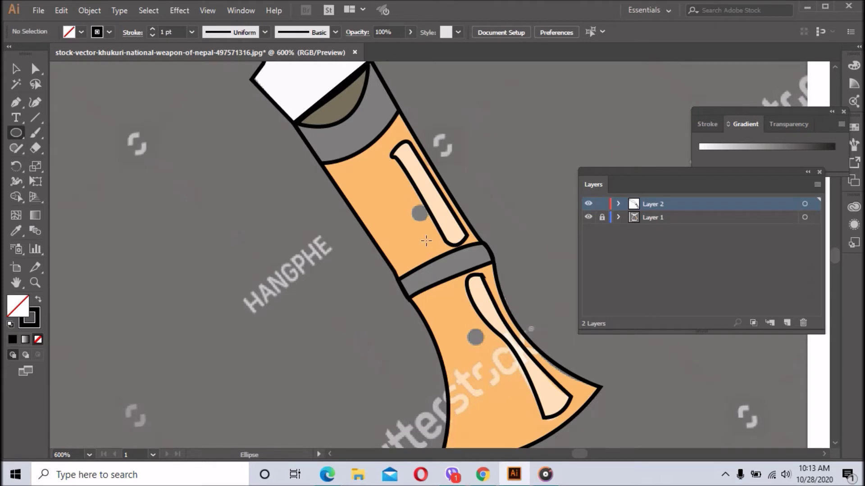
pyautogui.keyDown('ctrl'); pyautogui.click(436, 227); pyautogui.keyUp('ctrl')
pyautogui.moveTo(397, 254); pyautogui.dragTo(427, 284)
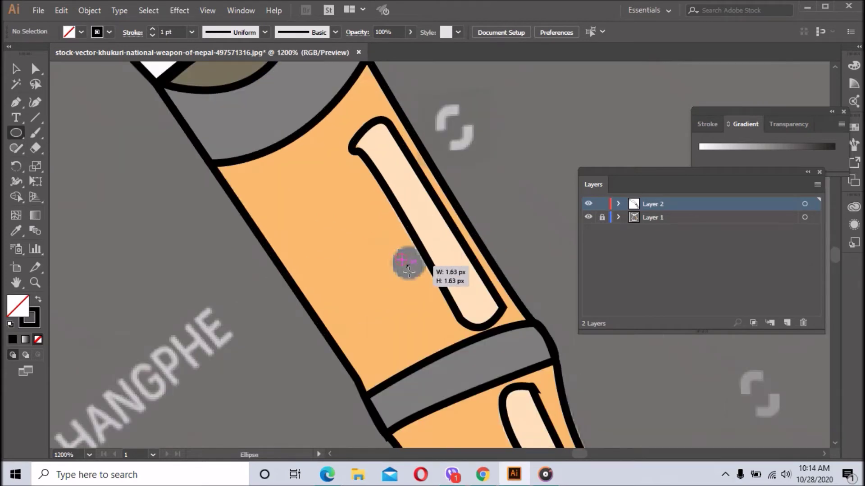
pyautogui.click(16, 70)
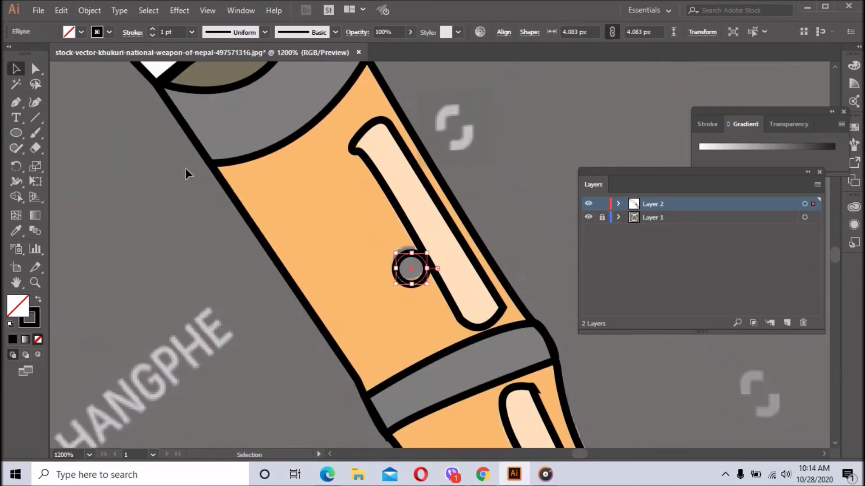
pyautogui.press('Up')
pyautogui.press('Left')
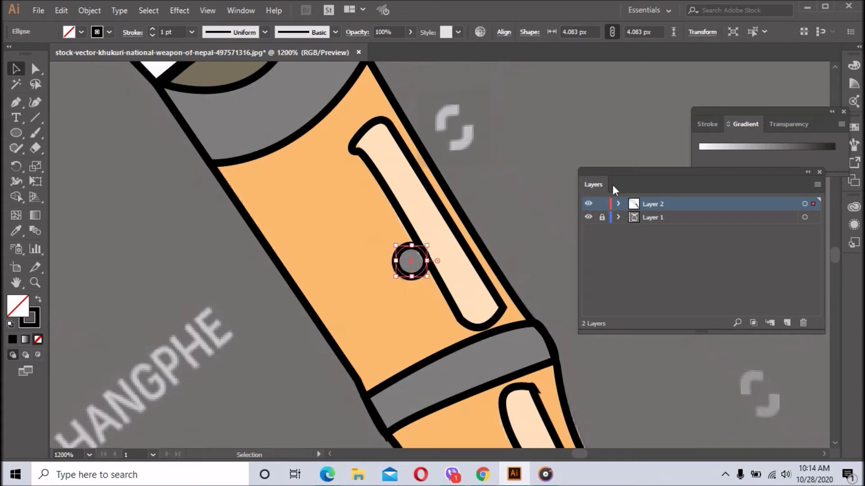
pyautogui.click(539, 196)
# - Copy the rivet circle onto the lower rivet dot
pyautogui.scroll(-3, 539, 196)
pyautogui.scroll(-2, 540, 196)
pyautogui.click(415, 105)
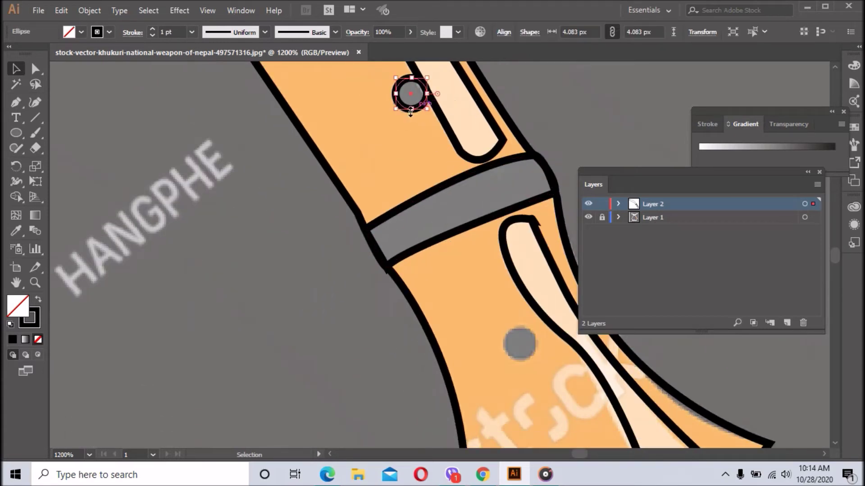
pyautogui.hotkey('ctrl', '+')
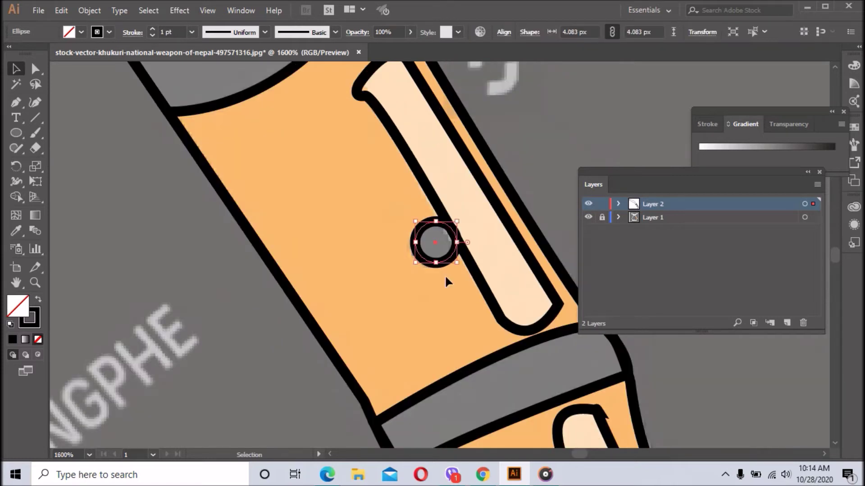
pyautogui.moveTo(450, 261); pyautogui.dragTo(512, 424)
pyautogui.scroll(-3, 504, 356)
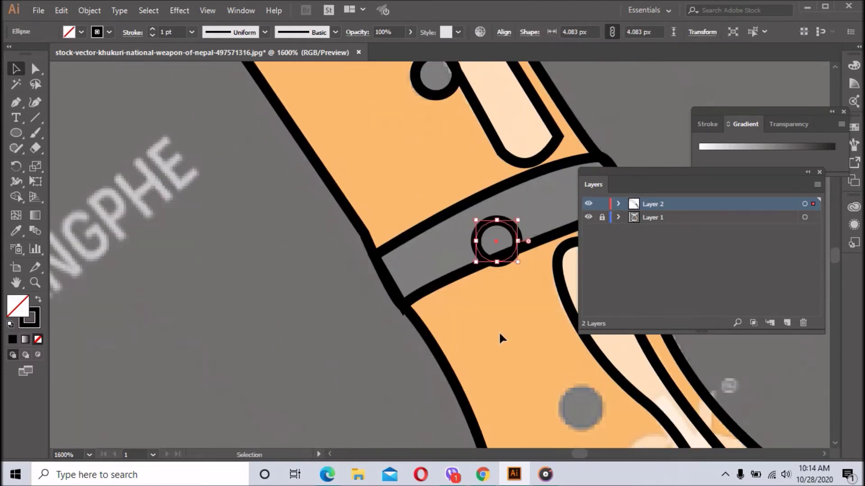
pyautogui.moveTo(509, 261); pyautogui.dragTo(597, 431)
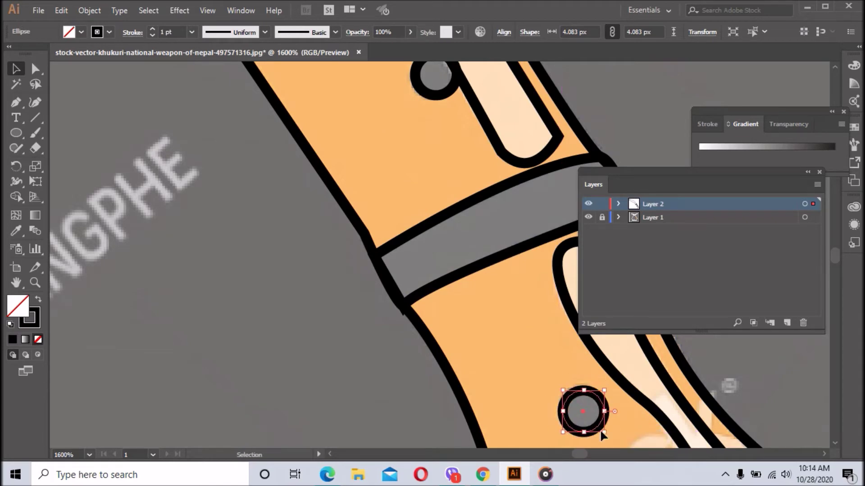
pyautogui.click(383, 367)
pyautogui.scroll(-5, 381, 372)
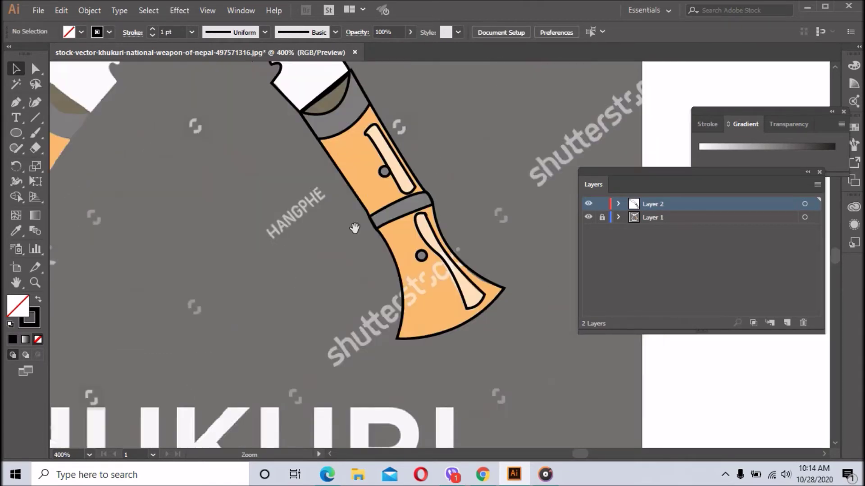
# - Start the cutting-edge outline with anchors from the blade tip curving down to the blade base
pyautogui.moveTo(401, 311); pyautogui.dragTo(331, 192)
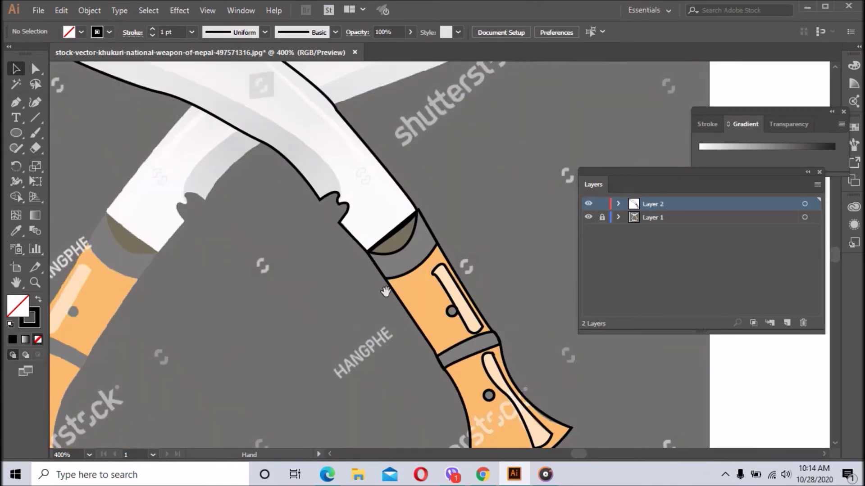
pyautogui.click(410, 275)
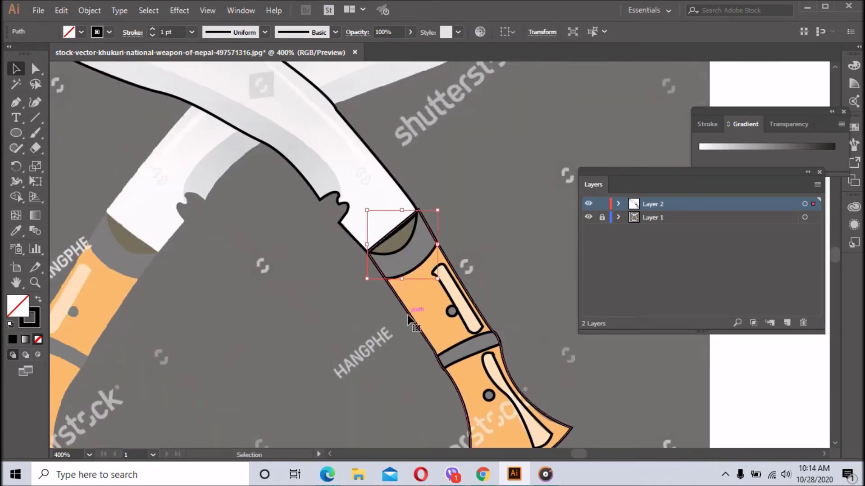
pyautogui.click(311, 339)
pyautogui.click(407, 248)
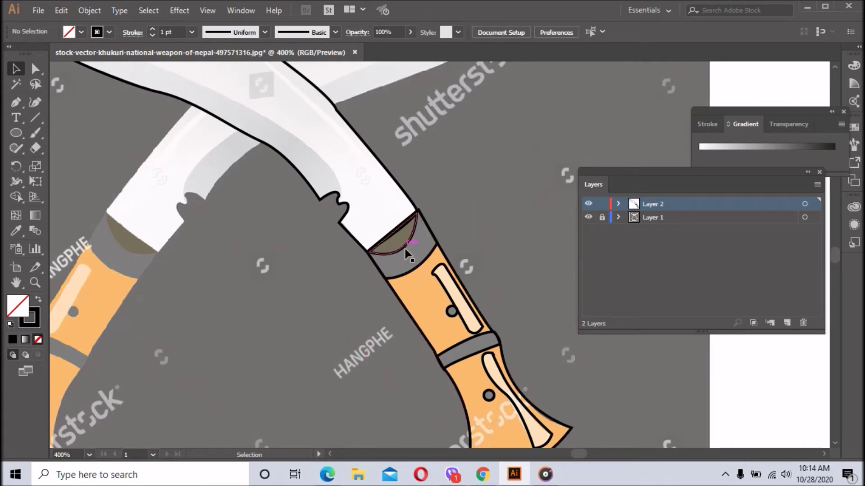
pyautogui.scroll(2, 270, 270)
pyautogui.moveTo(228, 245); pyautogui.dragTo(414, 393)
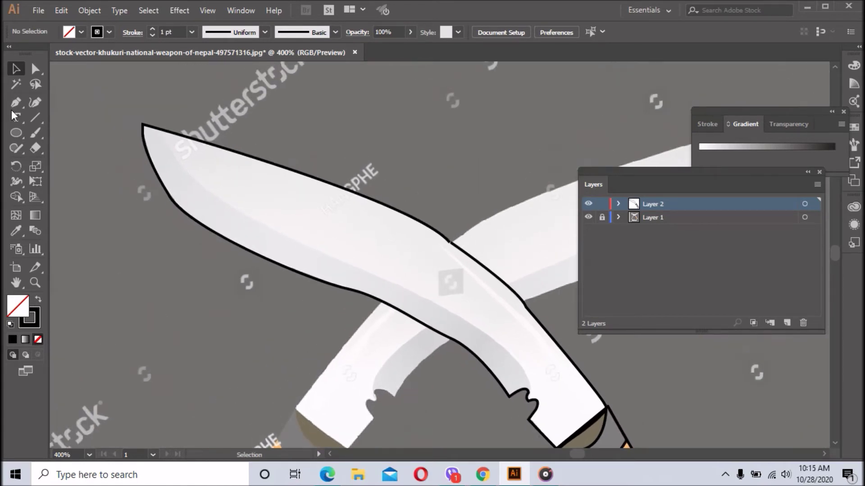
pyautogui.click(16, 102)
pyautogui.click(165, 131)
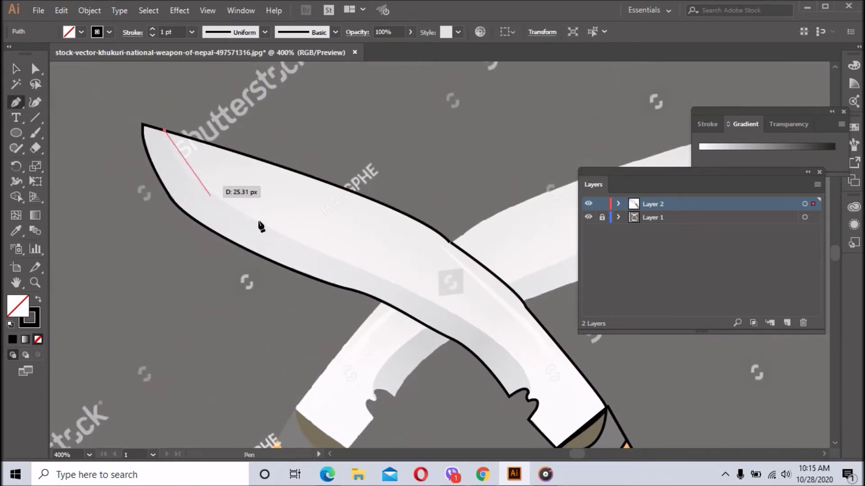
pyautogui.moveTo(338, 258)
pyautogui.mouseDown()
pyautogui.moveTo(444, 276)
pyautogui.moveTo(491, 311)
pyautogui.mouseUp()
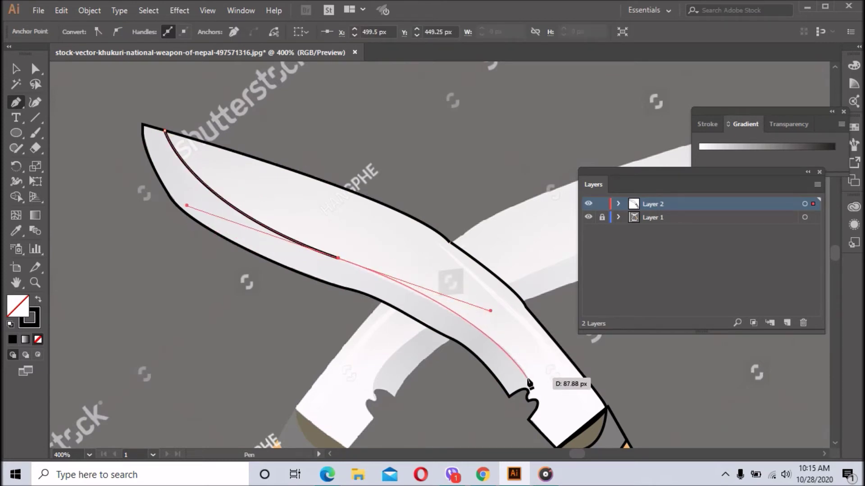
pyautogui.click(524, 373)
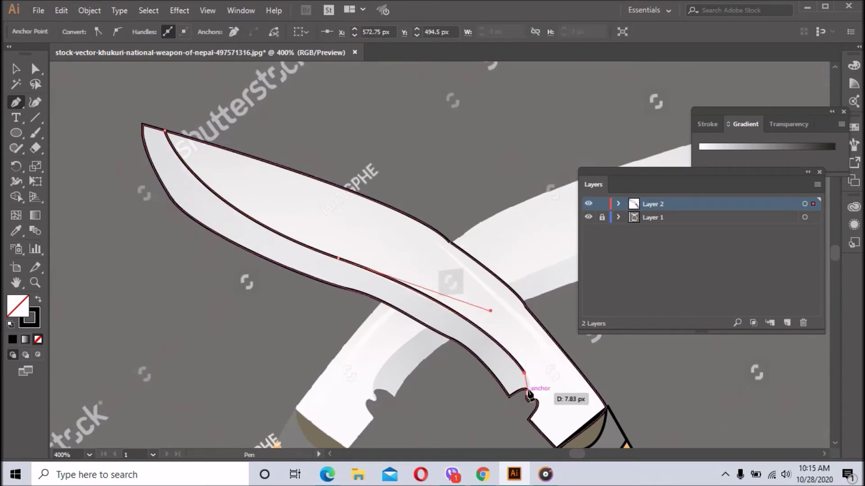
# - Trace around the notch near the handle and back along the blade's lower edge
pyautogui.keyDown('ctrl'); pyautogui.click(529, 395); pyautogui.keyUp('ctrl')
pyautogui.keyDown('ctrl'); pyautogui.click(423, 258); pyautogui.keyUp('ctrl')
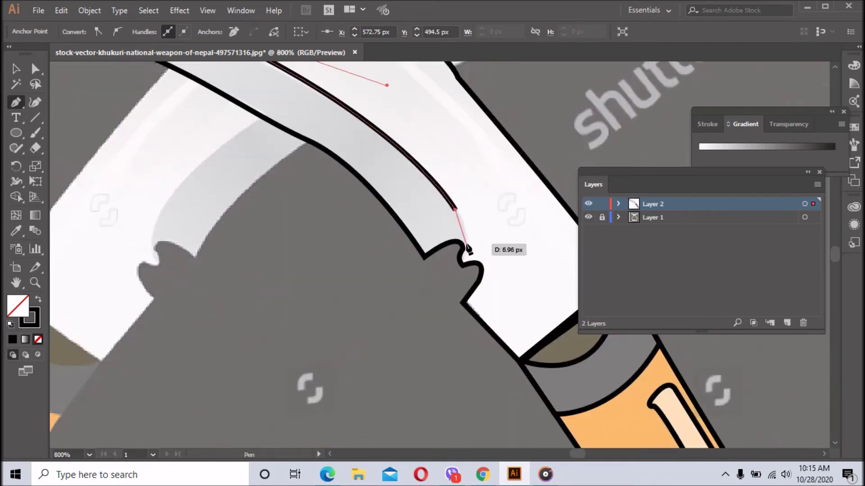
pyautogui.moveTo(463, 249); pyautogui.dragTo(452, 262)
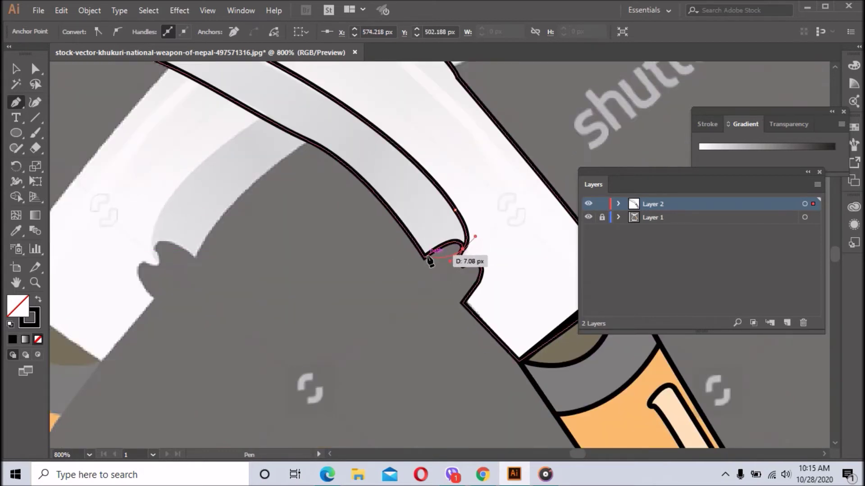
pyautogui.click(451, 243)
pyautogui.click(424, 258)
pyautogui.click(381, 200)
pyautogui.click(335, 160)
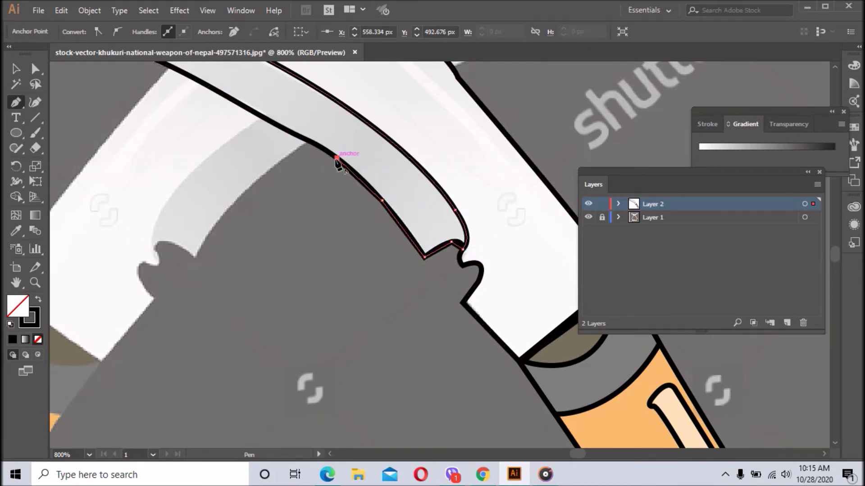
pyautogui.moveTo(338, 158); pyautogui.dragTo(531, 348)
pyautogui.click(474, 318)
pyautogui.click(390, 272)
pyautogui.click(302, 237)
pyautogui.click(233, 215)
# - Continue the edge outline up to the blade tip and close the path
pyautogui.moveTo(319, 277); pyautogui.dragTo(575, 434)
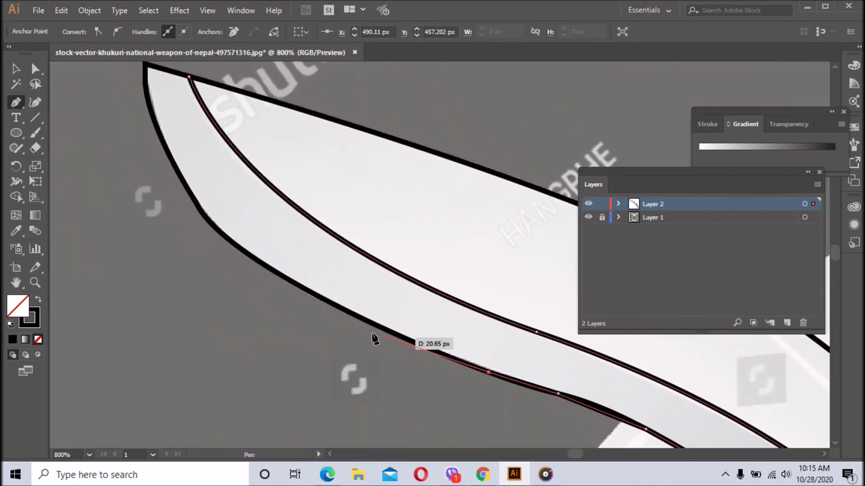
pyautogui.click(301, 287)
pyautogui.moveTo(290, 286); pyautogui.dragTo(341, 309)
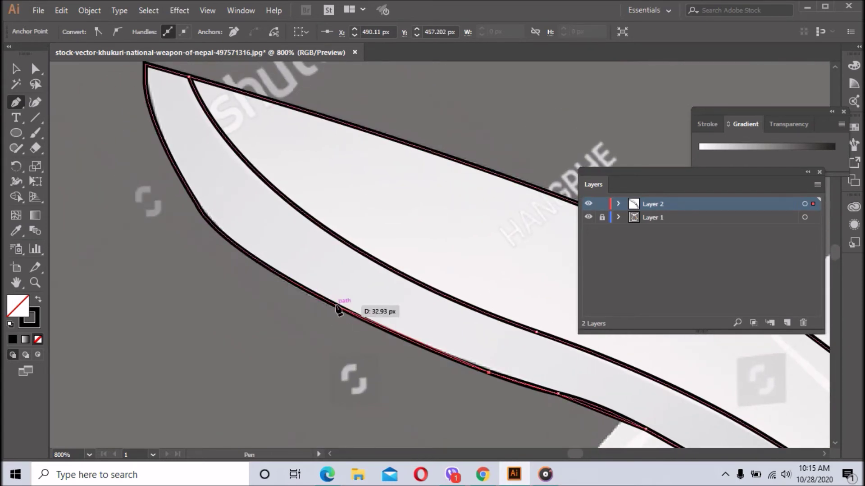
pyautogui.click(336, 307)
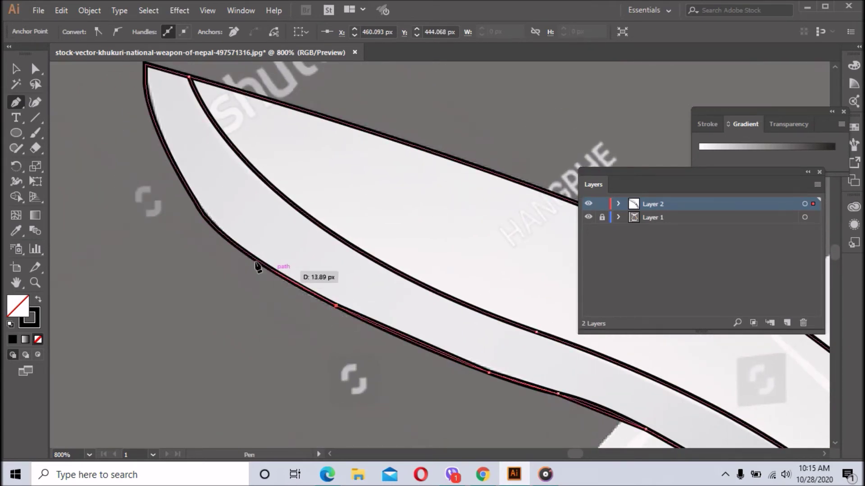
pyautogui.click(227, 238)
pyautogui.moveTo(156, 137); pyautogui.dragTo(205, 215)
pyautogui.click(172, 160)
pyautogui.moveTo(154, 121); pyautogui.dragTo(165, 129)
pyautogui.moveTo(146, 67); pyautogui.dragTo(145, 76)
pyautogui.moveTo(188, 108); pyautogui.dragTo(191, 115)
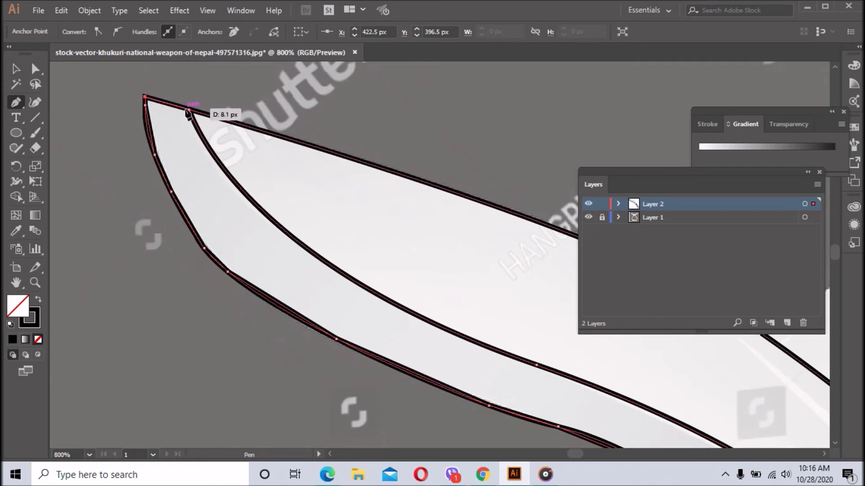
pyautogui.click(78, 158)
pyautogui.click(373, 293)
# - Fill the traced left blade with light grey ceccca
pyautogui.click(105, 260)
pyautogui.keyDown('ctrl'); pyautogui.keyDown('alt'); pyautogui.click(489, 302); pyautogui.keyUp('alt'); pyautogui.keyUp('ctrl')
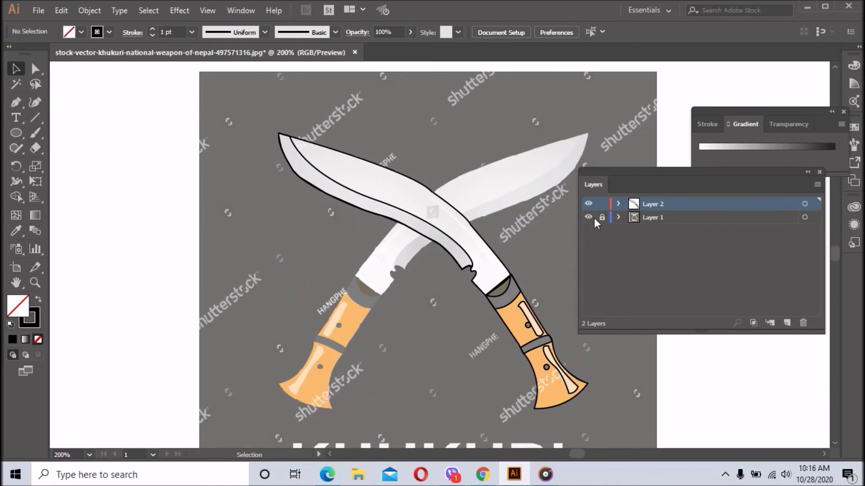
pyautogui.click(589, 217)
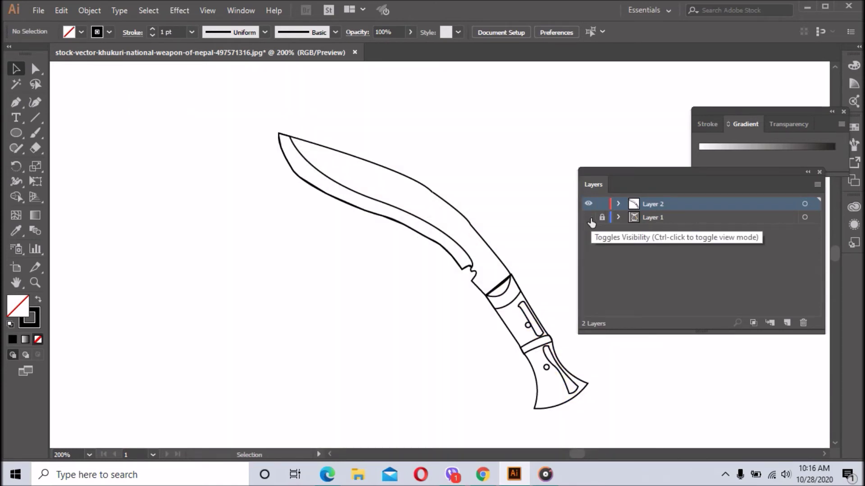
pyautogui.click(588, 217)
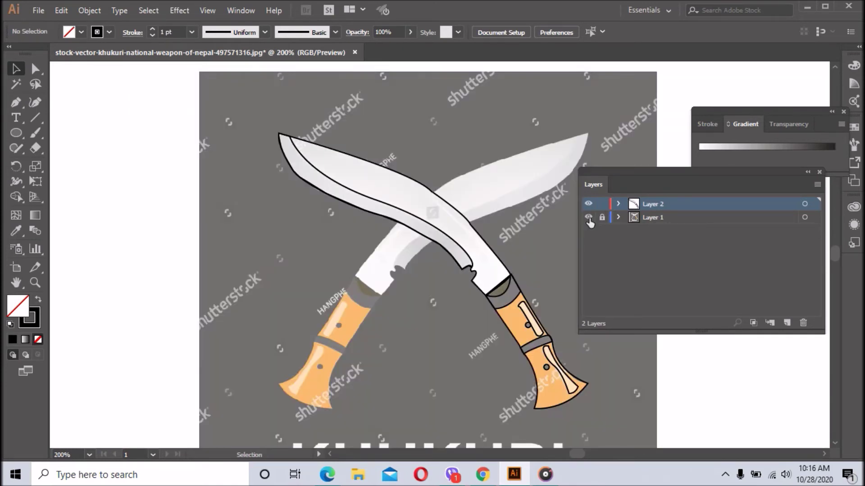
pyautogui.moveTo(496, 246); pyautogui.dragTo(405, 233)
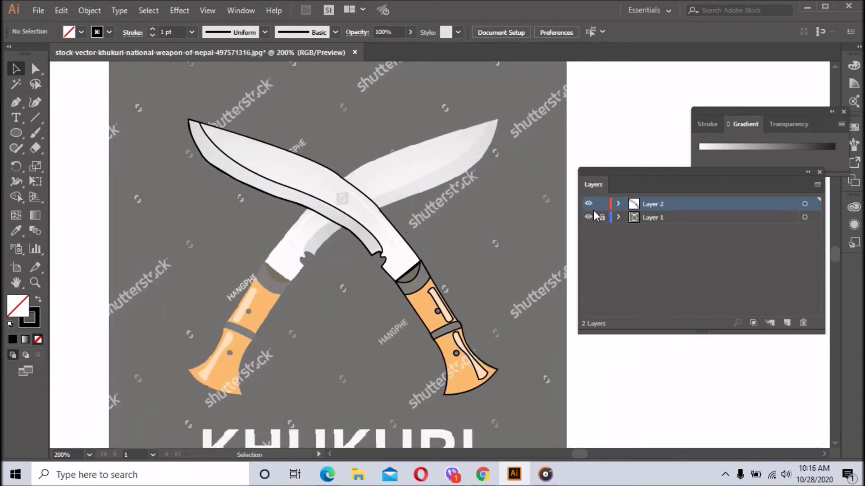
pyautogui.click(385, 224)
pyautogui.doubleClick(21, 311)
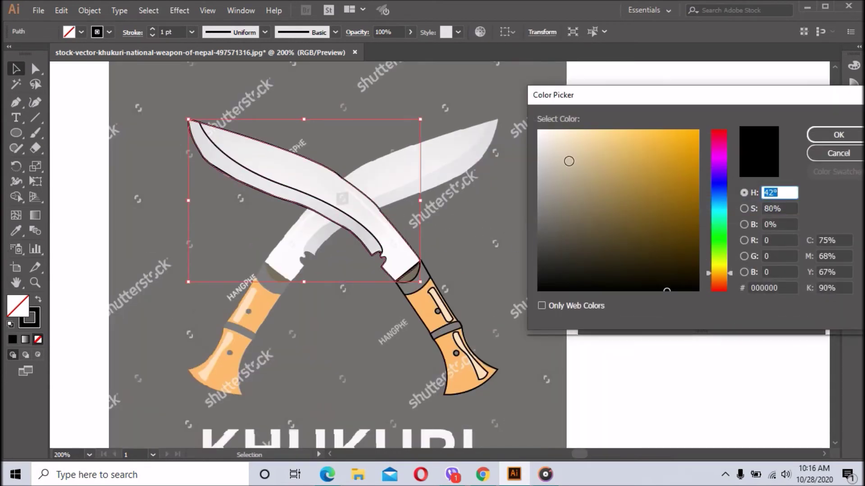
pyautogui.click(541, 165)
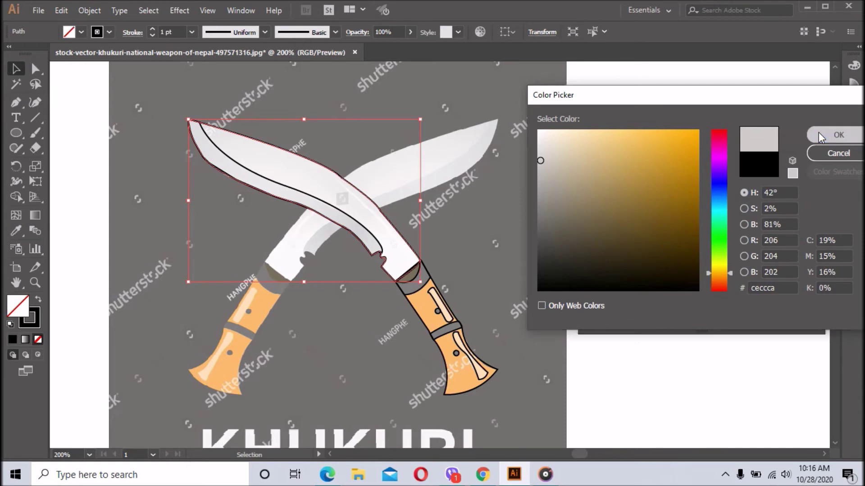
pyautogui.click(838, 135)
# - Fill the blade's cutting-edge strip with darker grey 9b9a9a
pyautogui.click(341, 216)
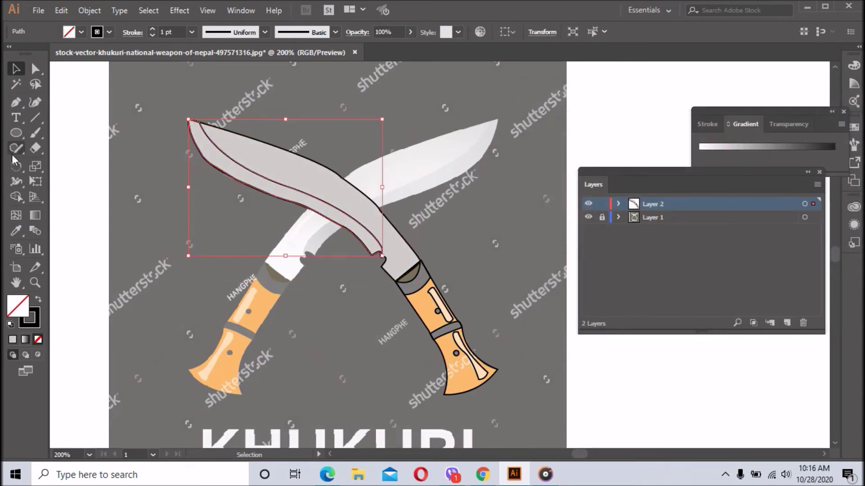
pyautogui.click(16, 232)
pyautogui.click(284, 168)
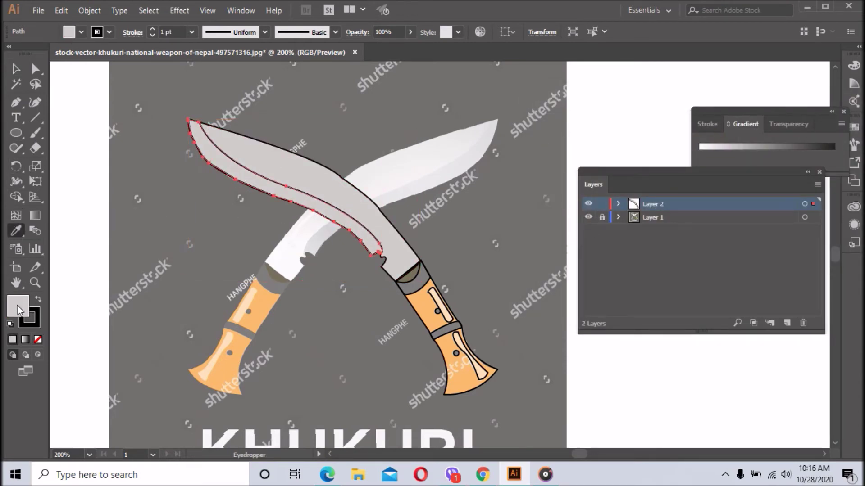
pyautogui.doubleClick(19, 308)
pyautogui.click(839, 134)
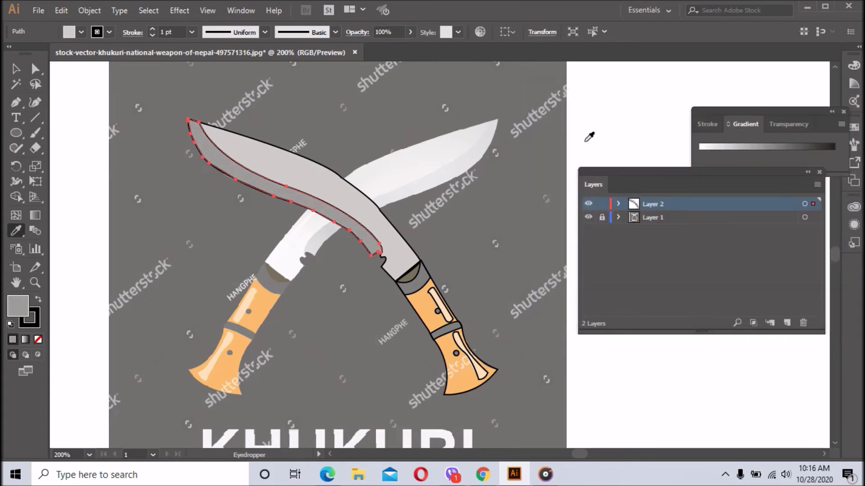
pyautogui.press('v')
pyautogui.click(365, 316)
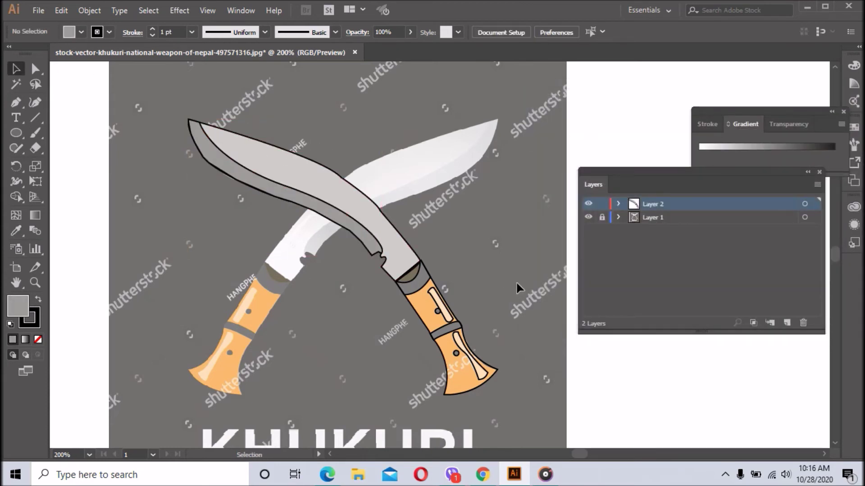
pyautogui.click(418, 320)
# - Fill the right knife's handle brown and the small blade-joint piece dark grey
pyautogui.doubleClick(17, 311)
pyautogui.moveTo(643, 162)
pyautogui.mouseDown()
pyautogui.moveTo(660, 166)
pyautogui.moveTo(662, 179)
pyautogui.mouseUp()
pyautogui.click(838, 135)
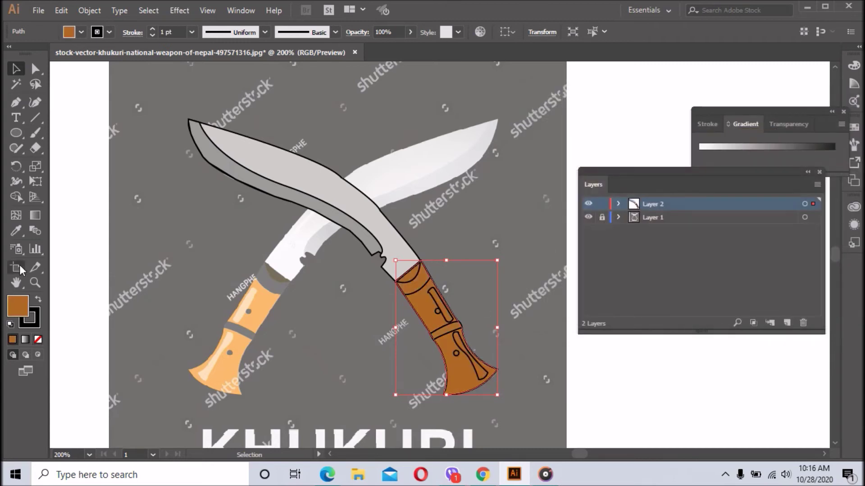
pyautogui.click(80, 261)
pyautogui.click(407, 271)
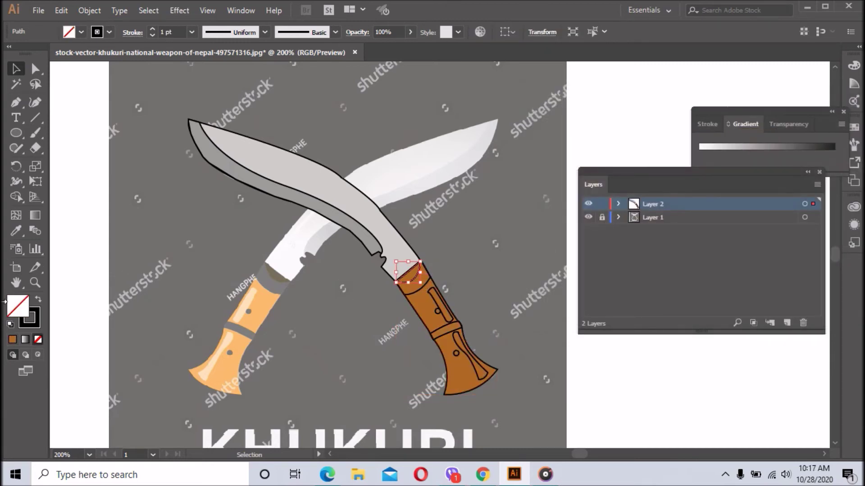
pyautogui.doubleClick(17, 310)
pyautogui.moveTo(543, 252)
pyautogui.mouseDown()
pyautogui.moveTo(533, 268)
pyautogui.moveTo(535, 246)
pyautogui.mouseUp()
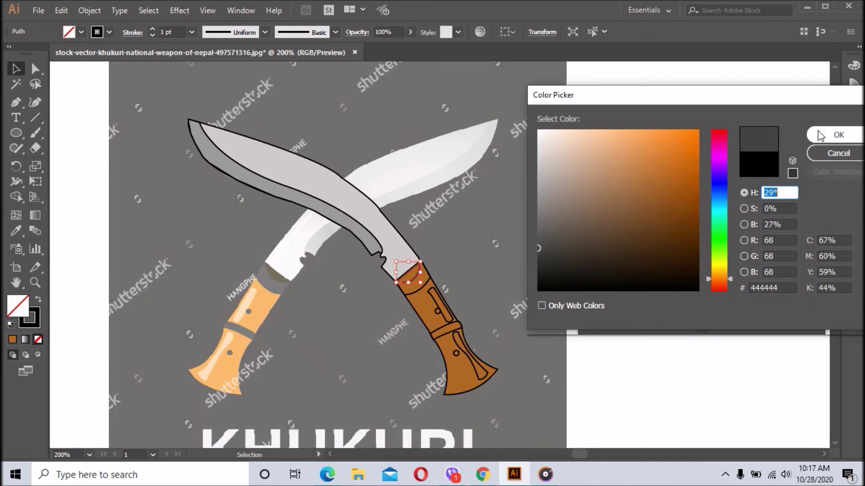
pyautogui.click(821, 136)
# - Fill the band around the joint piece with near-black 0d0d0d
pyautogui.click(420, 293)
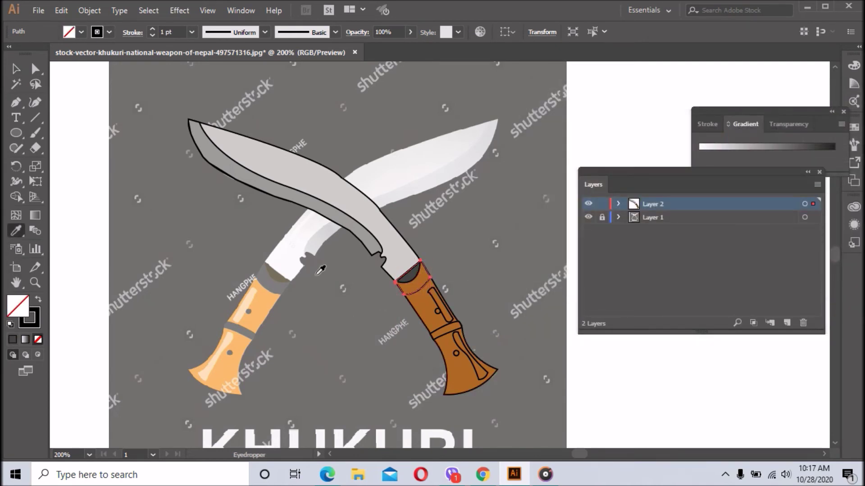
pyautogui.click(410, 274)
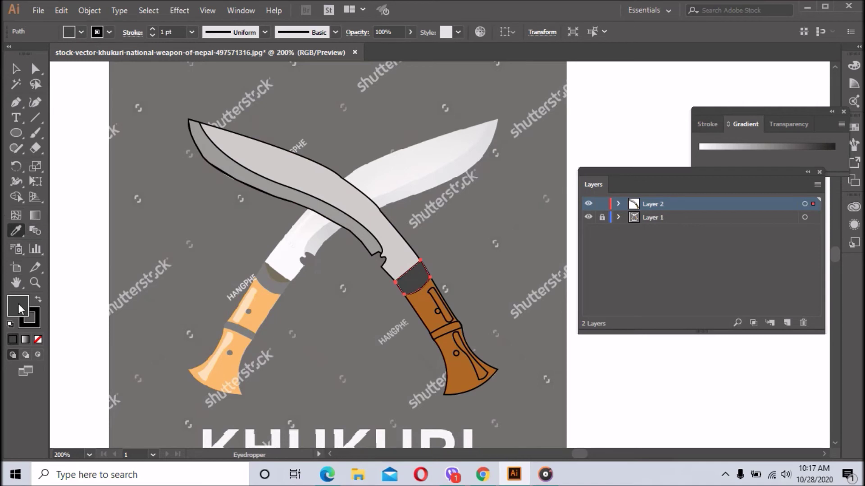
pyautogui.doubleClick(18, 309)
pyautogui.write('0d0d0d')
pyautogui.click(820, 136)
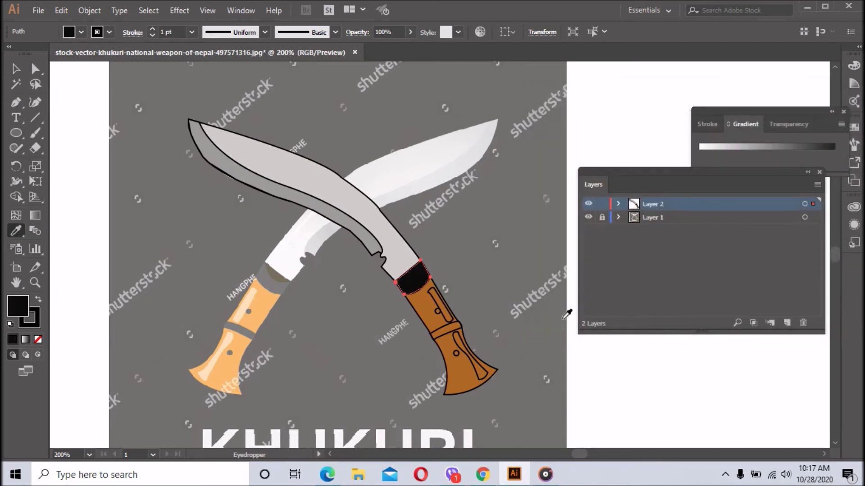
pyautogui.click(16, 71)
pyautogui.click(409, 277)
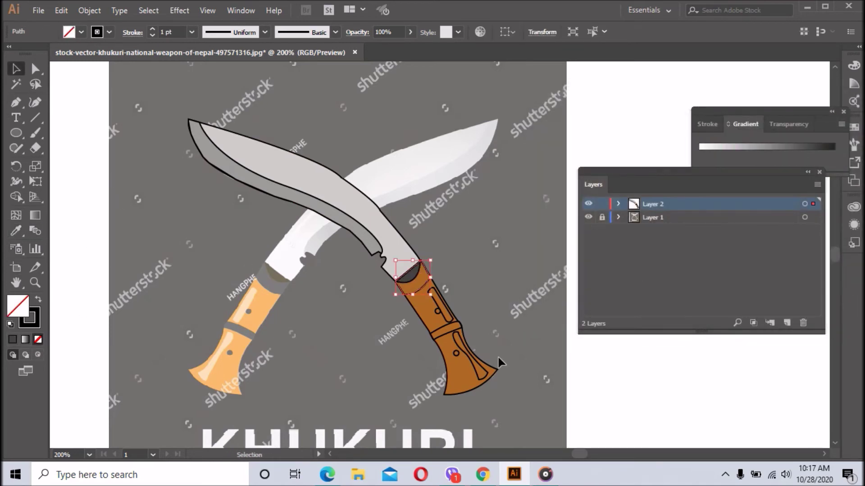
# - Sample the crescent's dark grey onto the joint band and lighten it in the Color Picker
pyautogui.scroll(2, 442, 286)
pyautogui.scroll(1, 396, 212)
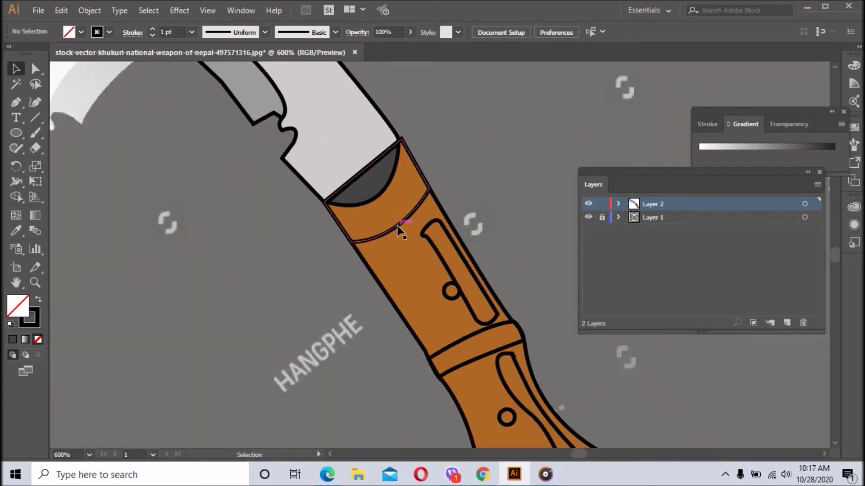
pyautogui.click(16, 231)
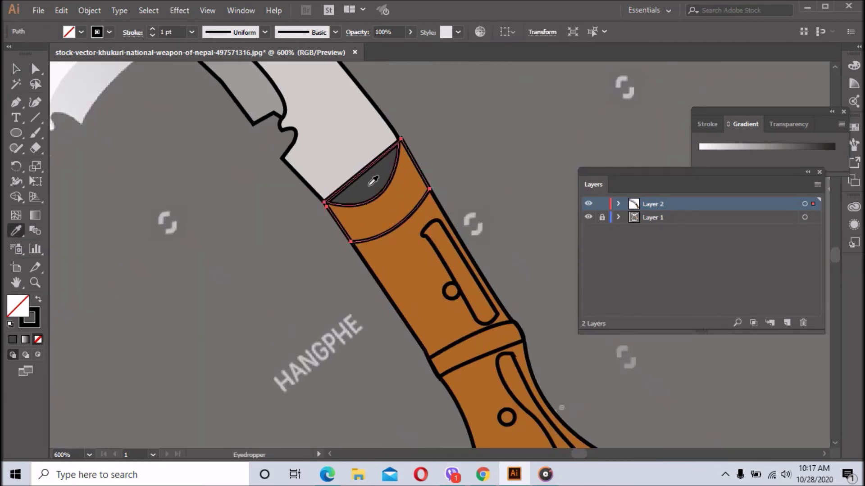
pyautogui.click(372, 183)
pyautogui.doubleClick(17, 307)
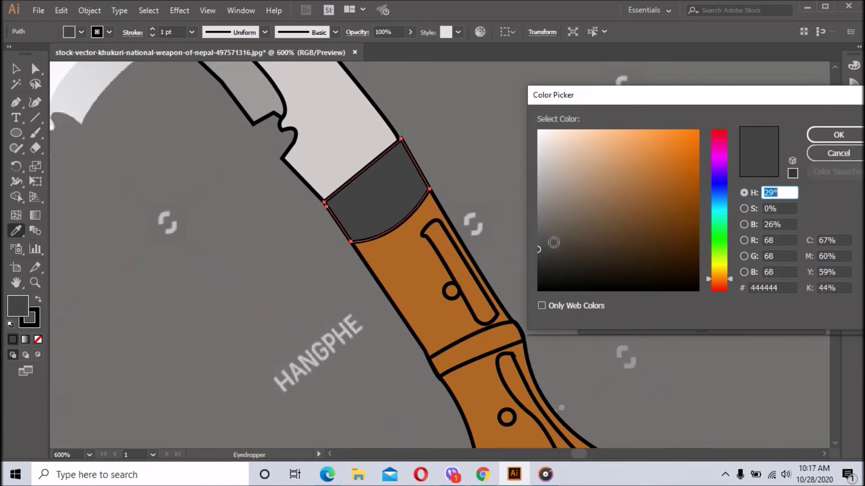
pyautogui.moveTo(542, 253); pyautogui.dragTo(542, 228)
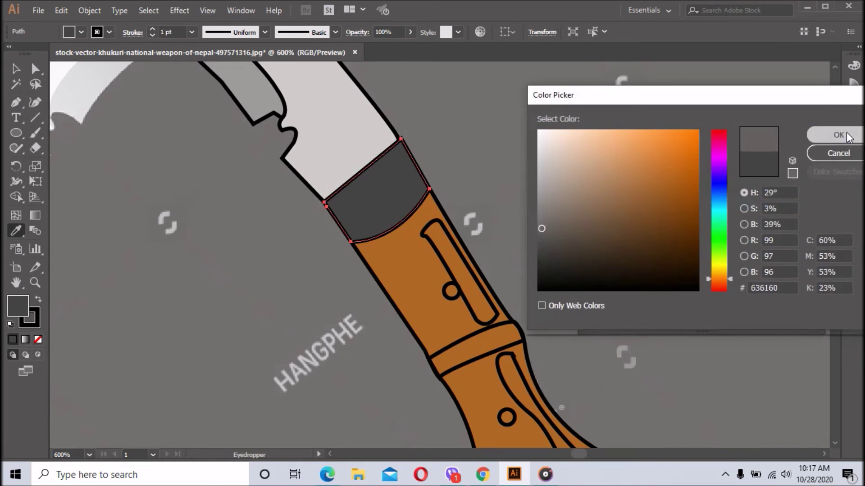
pyautogui.click(839, 134)
pyautogui.click(16, 70)
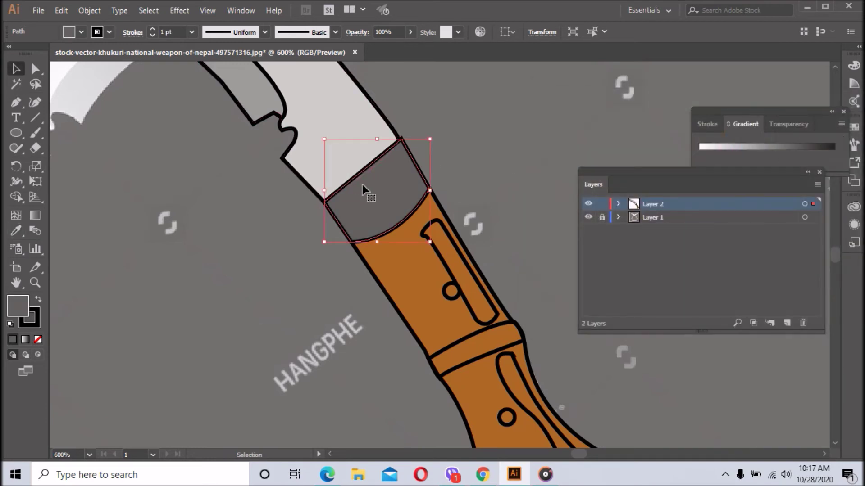
pyautogui.click(326, 289)
# - Undo the band's recent fill changes and test moving the band before restoring its position
pyautogui.hotkey('ctrl', 'z')
pyautogui.press('/')
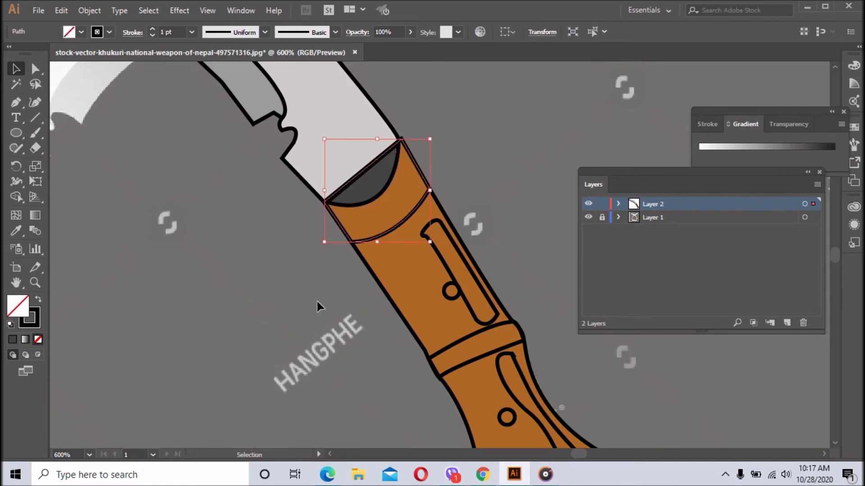
pyautogui.hotkey('ctrl', 'shift', 'a')
pyautogui.click(413, 203)
pyautogui.moveTo(442, 200); pyautogui.dragTo(510, 168)
pyautogui.hotkey('ctrl', 'z')
pyautogui.press('v')
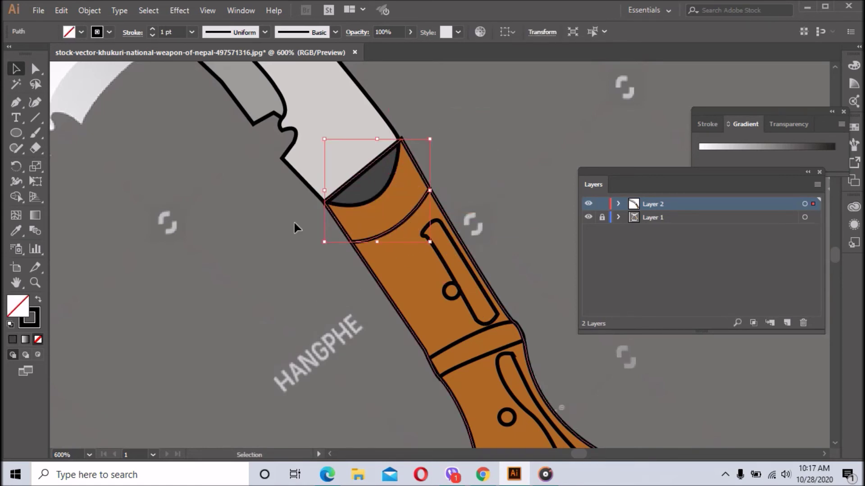
# - Resample the crescent grey onto the band and lighten it slightly to #606060
pyautogui.click(16, 231)
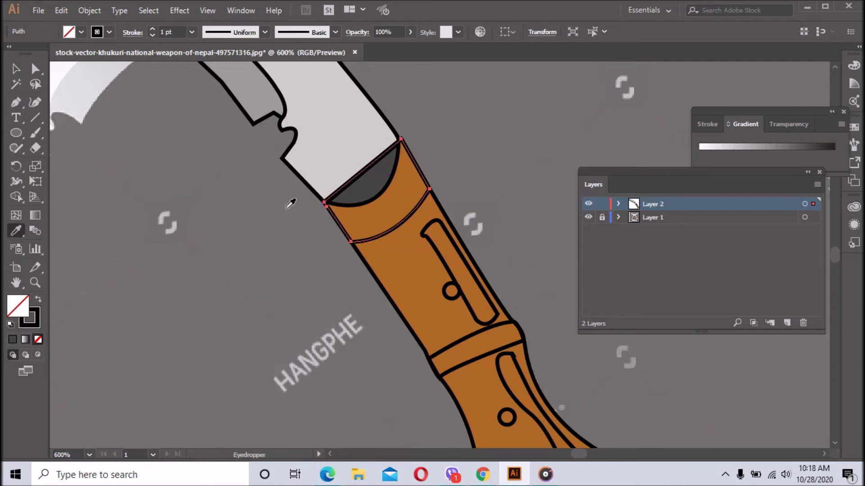
pyautogui.click(378, 179)
pyautogui.doubleClick(13, 307)
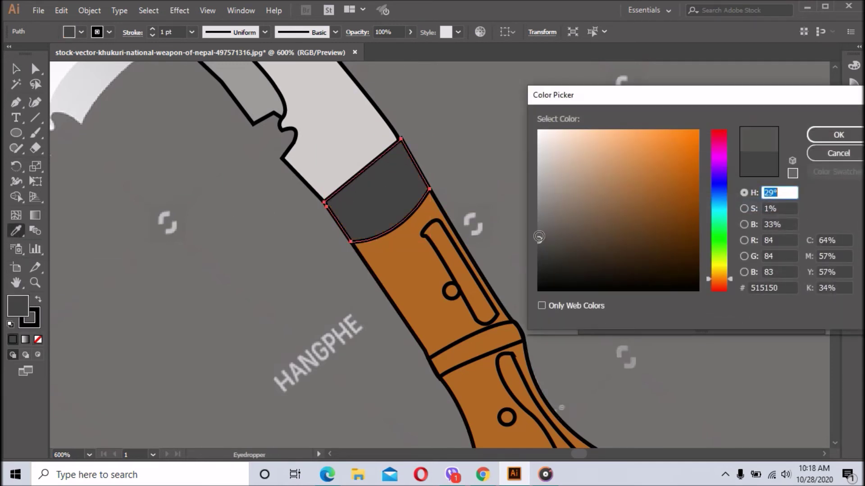
pyautogui.moveTo(538, 234); pyautogui.dragTo(538, 227)
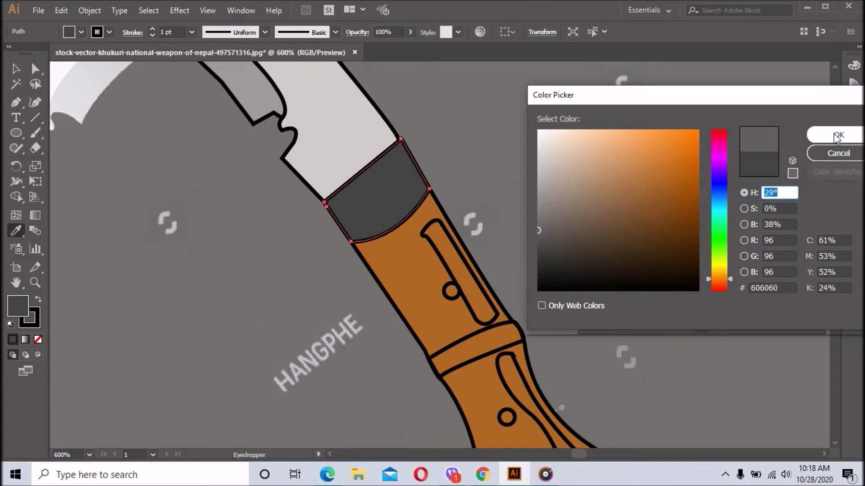
pyautogui.click(838, 134)
# - Try different stacking orders for the grey band relative to the handle
pyautogui.press('v')
pyautogui.rightClick(392, 206)
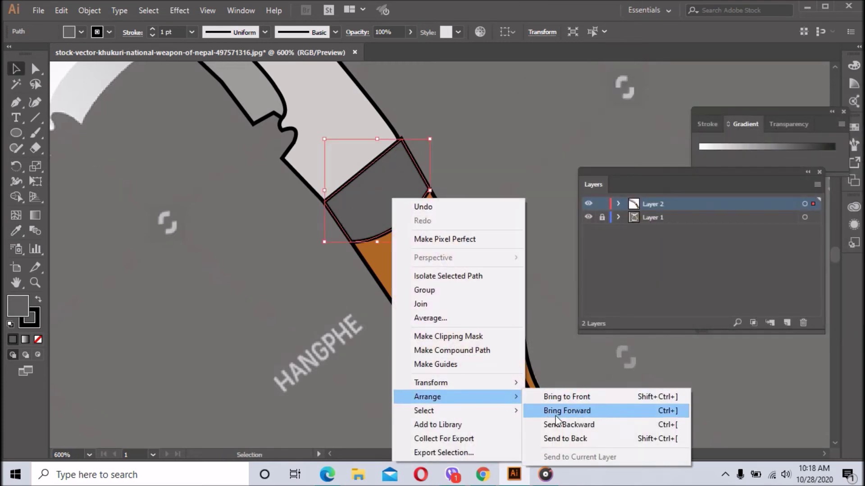
pyautogui.click(559, 435)
pyautogui.rightClick(394, 200)
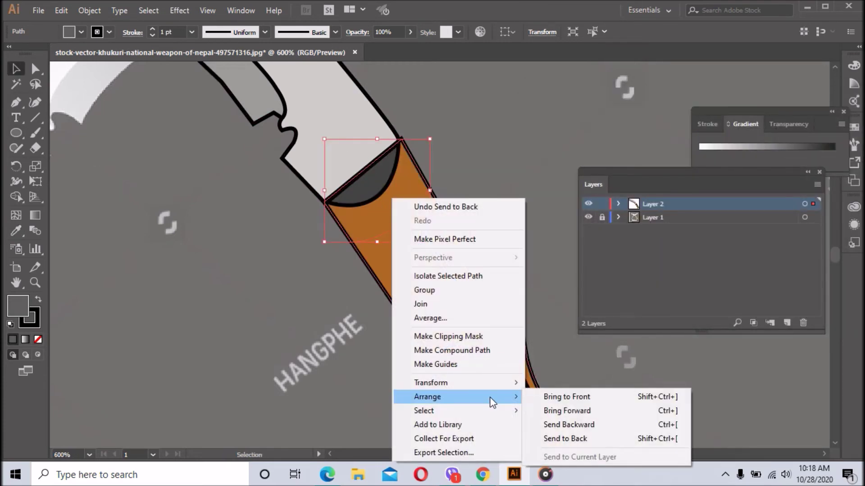
pyautogui.click(563, 407)
pyautogui.rightClick(401, 198)
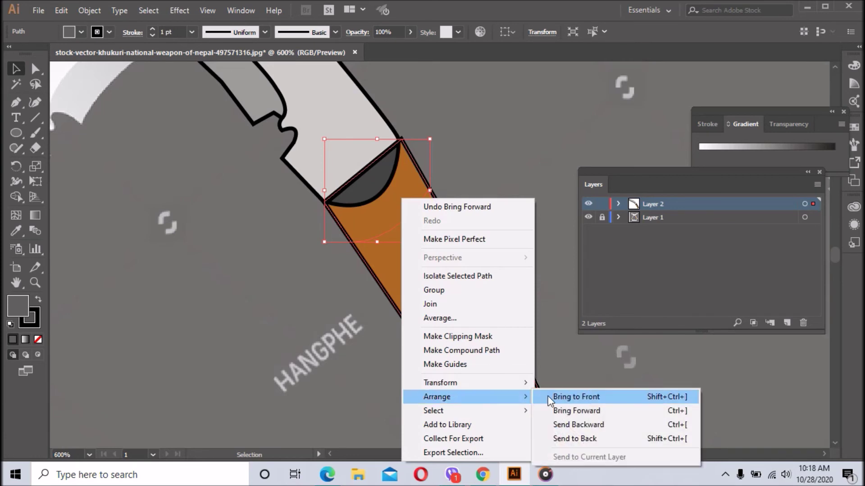
pyautogui.click(585, 392)
pyautogui.rightClick(415, 195)
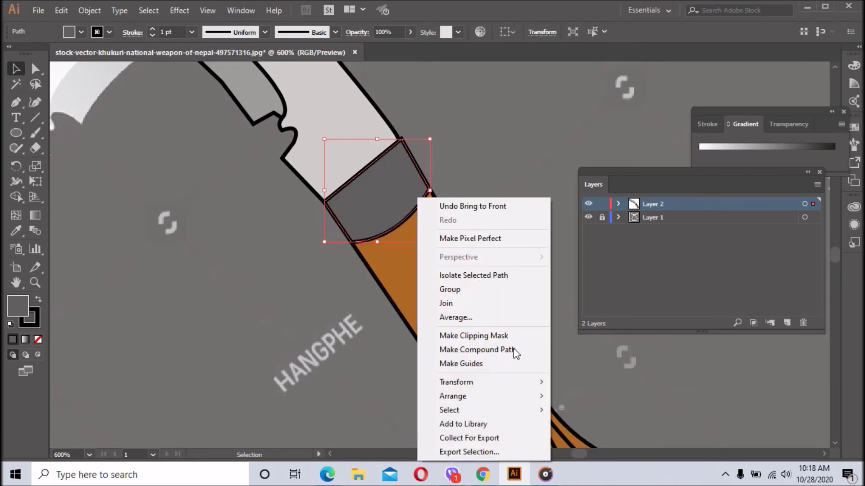
pyautogui.click(618, 420)
# - Move the band up-right off the handle and place the crescent in front on top of it
pyautogui.click(510, 211)
pyautogui.moveTo(396, 188); pyautogui.dragTo(495, 141)
pyautogui.moveTo(383, 172); pyautogui.dragTo(478, 130)
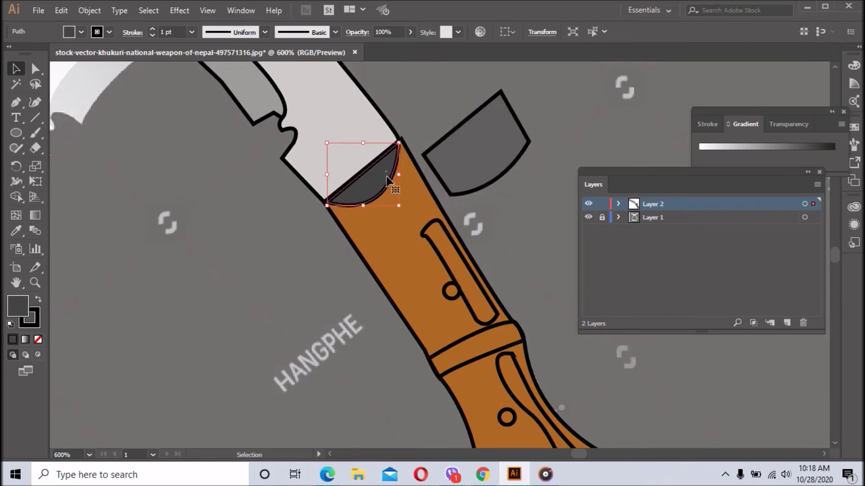
pyautogui.rightClick(473, 131)
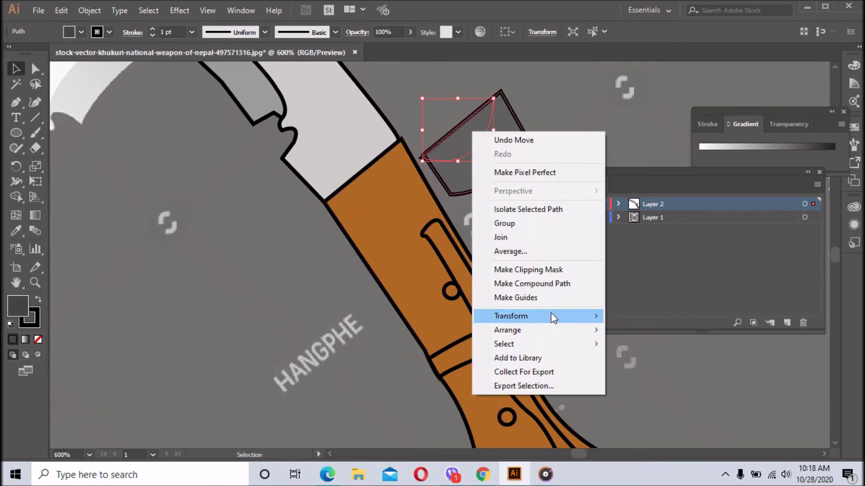
pyautogui.click(635, 330)
# - Nudge the crescent with the arrow keys until it fits the band's top edge
pyautogui.press('Up')
pyautogui.press('Up')
pyautogui.press('Right')
pyautogui.press('Up')
pyautogui.click(587, 131)
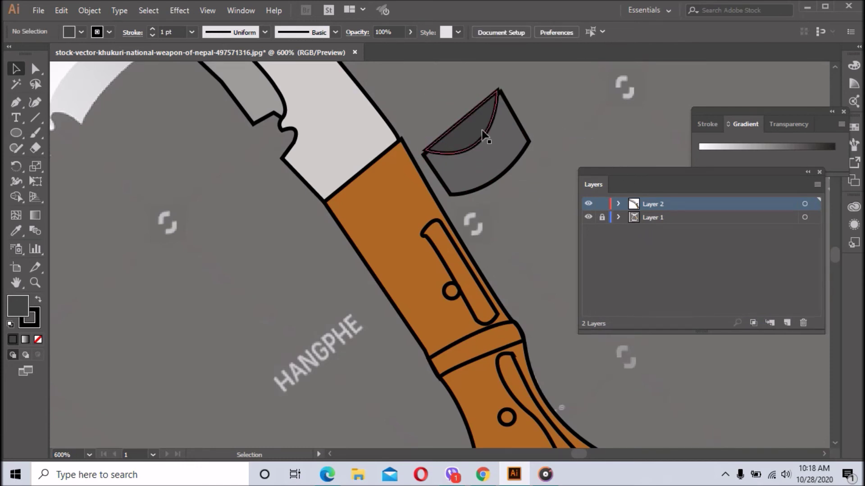
pyautogui.click(483, 134)
pyautogui.press('Down')
pyautogui.click(560, 112)
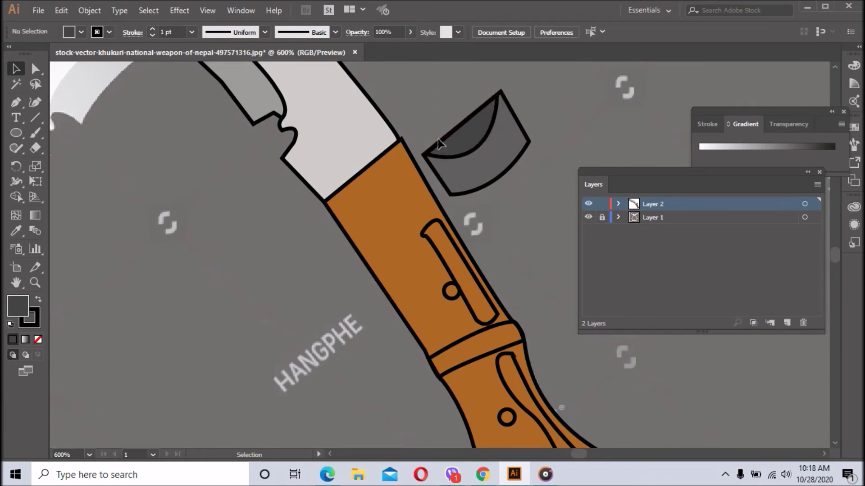
# - Clip the crescent inside the band and move the combined piece back onto the handle
pyautogui.click(486, 149)
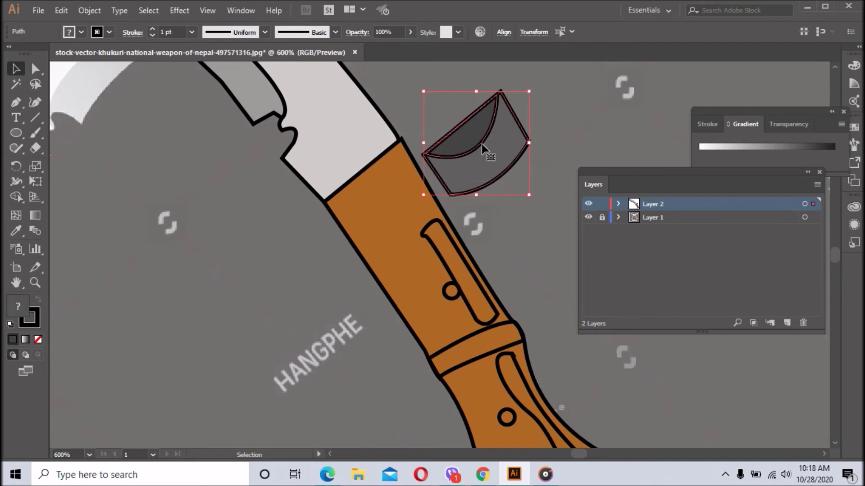
pyautogui.rightClick(485, 148)
pyautogui.click(540, 272)
pyautogui.moveTo(461, 148); pyautogui.dragTo(391, 183)
pyautogui.scroll(-1, 518, 180)
# - Fill the upper handle slot with a light brown based on the handle's orange
pyautogui.click(486, 288)
pyautogui.click(493, 253)
pyautogui.click(477, 286)
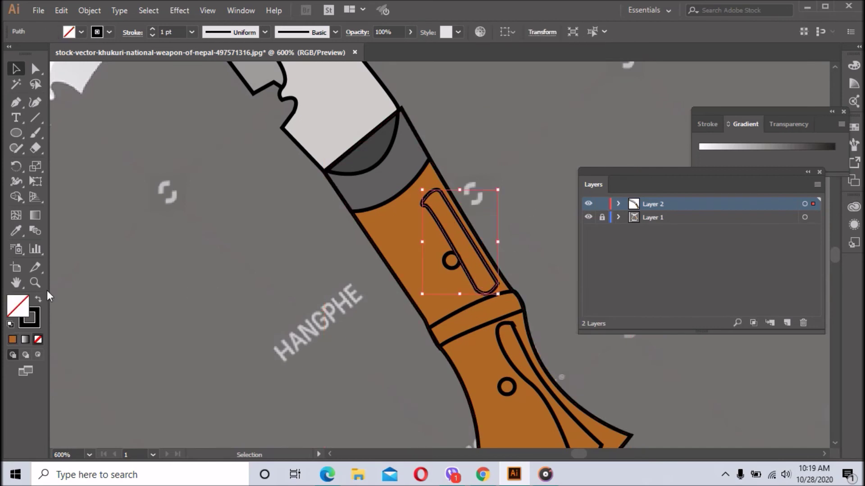
pyautogui.click(17, 231)
pyautogui.click(401, 229)
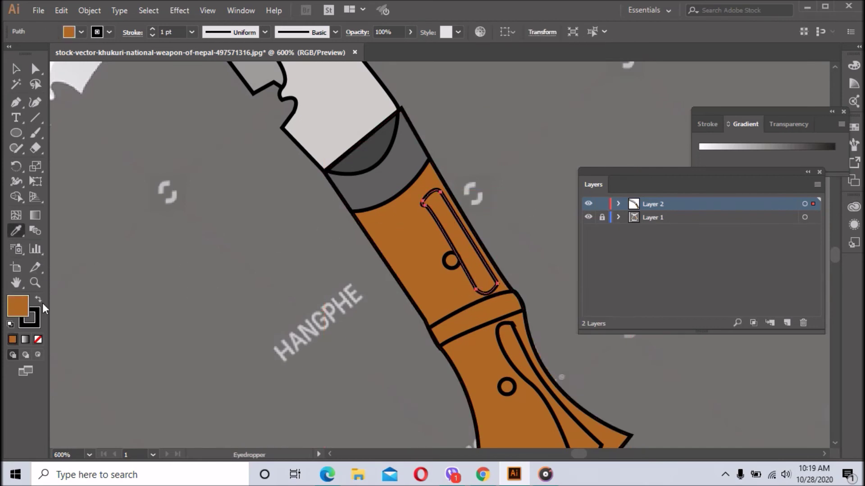
pyautogui.doubleClick(18, 306)
pyautogui.click(621, 184)
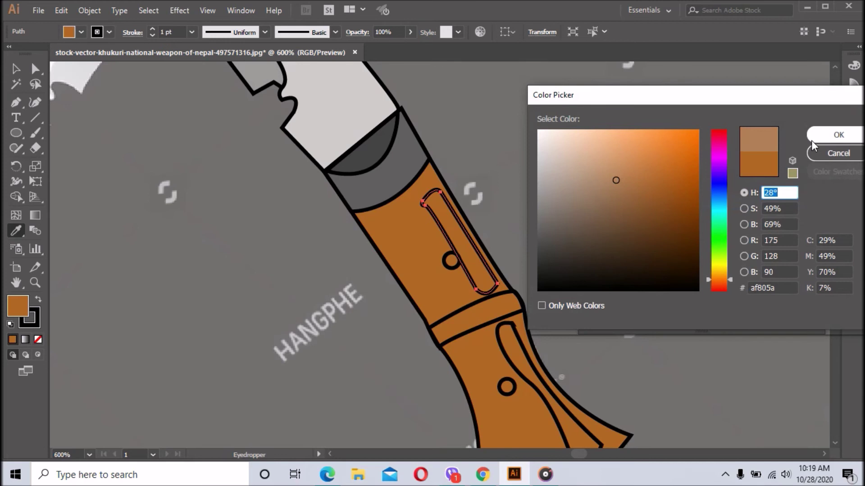
pyautogui.click(834, 133)
# - Give the upper rivet circle a dark grey fill
pyautogui.click(16, 69)
pyautogui.click(217, 257)
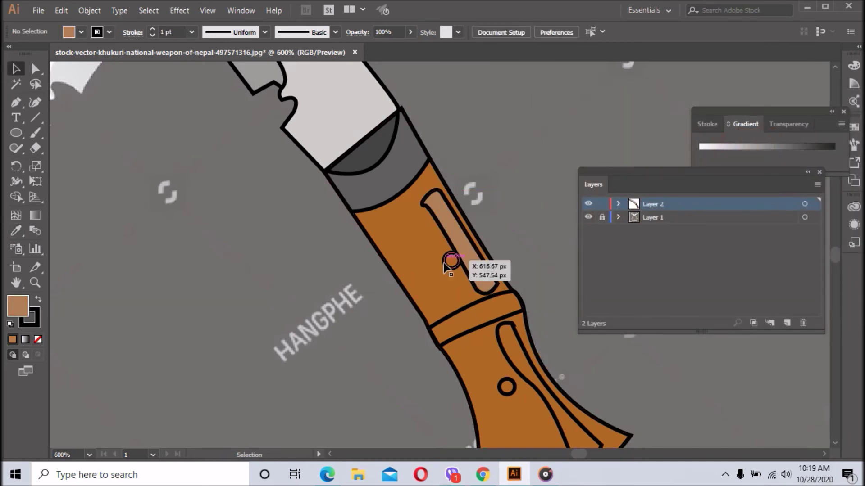
pyautogui.click(451, 261)
pyautogui.doubleClick(10, 305)
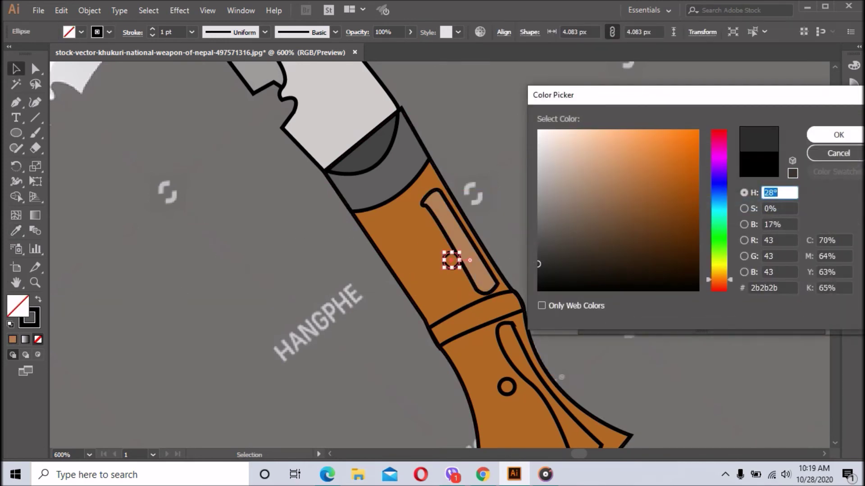
pyautogui.press('Return')
pyautogui.click(274, 240)
# - Copy the light brown and dark grey onto the lower slot and lower rivet with the Eyedropper
pyautogui.moveTo(452, 349); pyautogui.dragTo(323, 270)
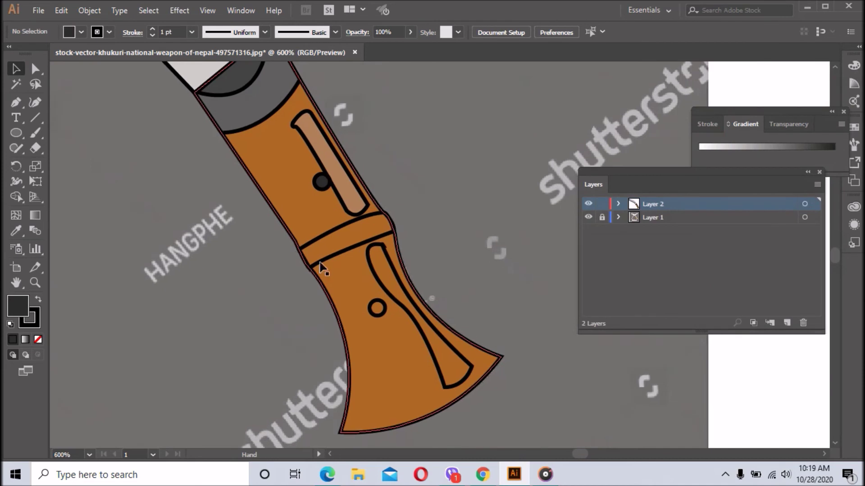
pyautogui.click(399, 303)
pyautogui.press('i')
pyautogui.click(311, 146)
pyautogui.press('v')
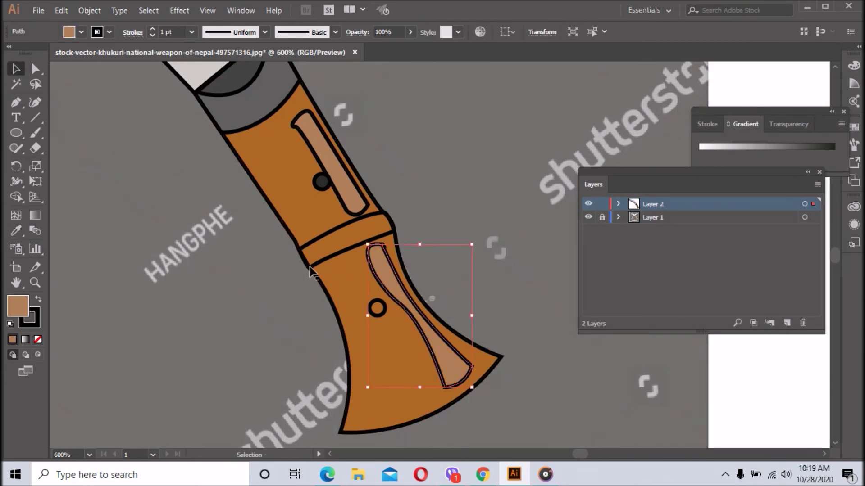
pyautogui.click(377, 315)
pyautogui.click(16, 231)
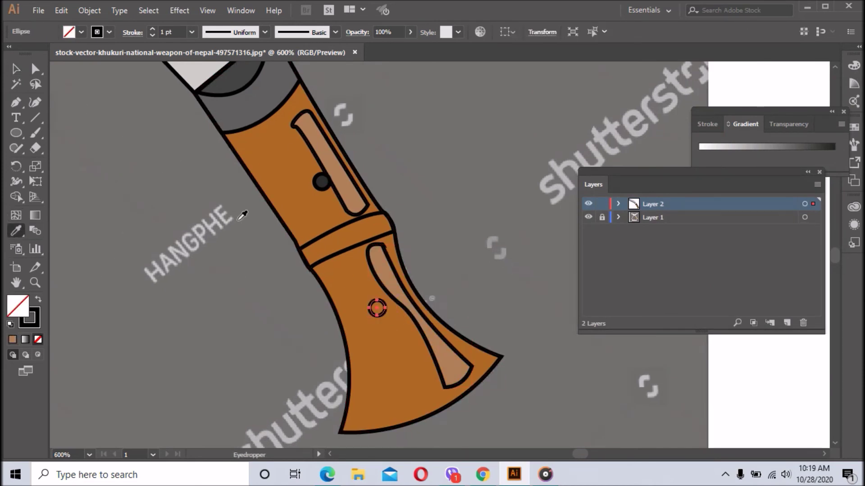
pyautogui.click(322, 181)
pyautogui.press('v')
pyautogui.click(271, 266)
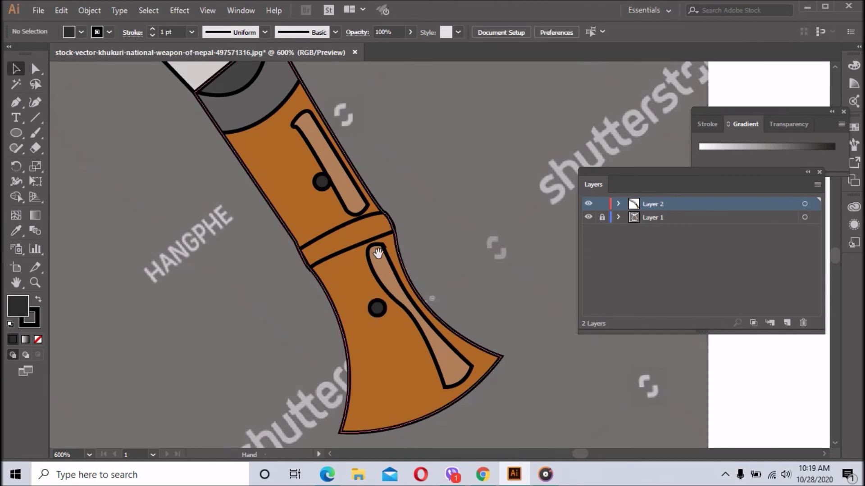
pyautogui.scroll(-2, 388, 251)
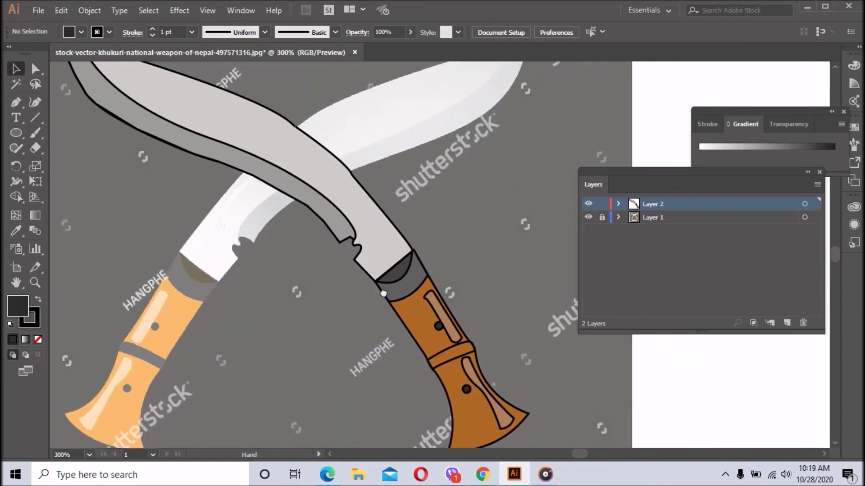
# - Join the open ends of the blade outline
pyautogui.moveTo(383, 293); pyautogui.dragTo(432, 328)
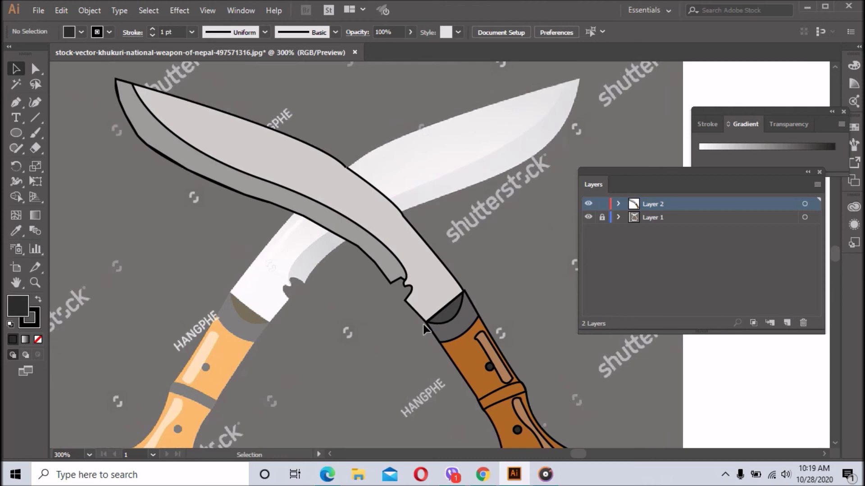
pyautogui.click(366, 178)
pyautogui.scroll(1, 366, 177)
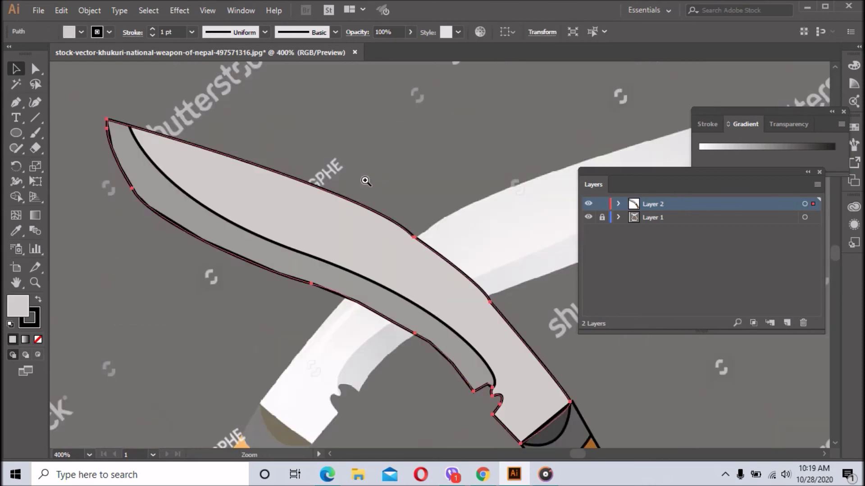
pyautogui.scroll(3, 450, 255)
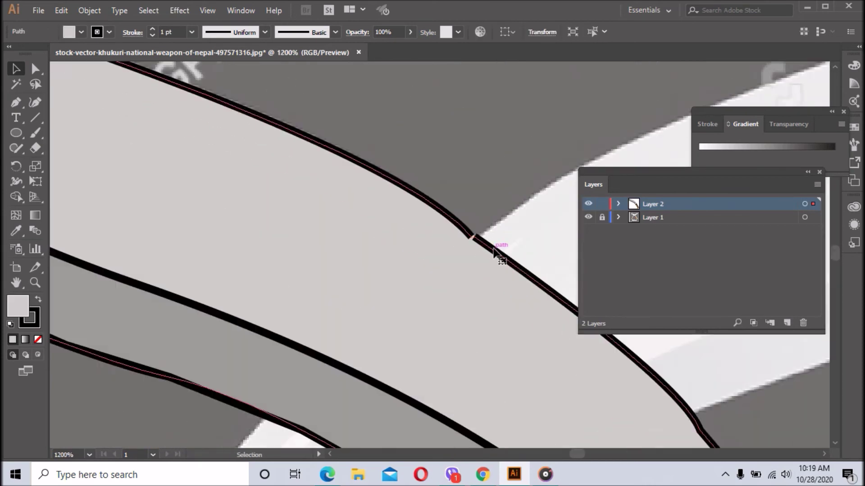
pyautogui.rightClick(496, 252)
pyautogui.click(517, 307)
pyautogui.click(490, 243)
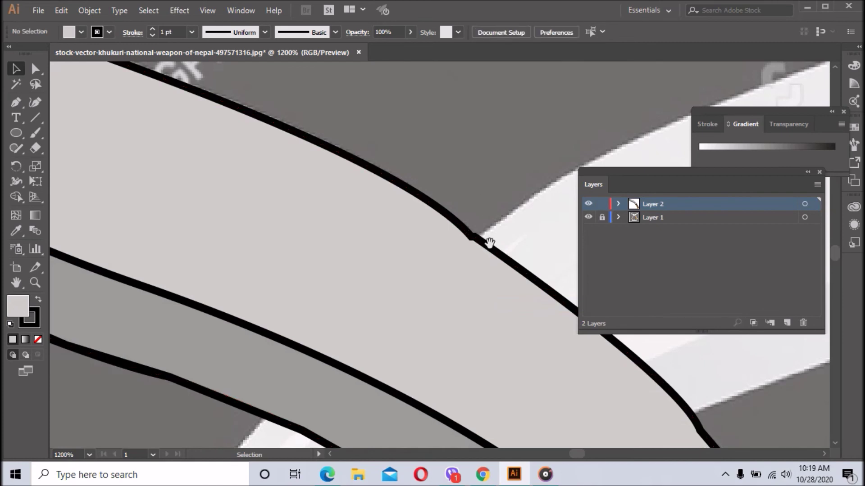
# - Hide the traced reference image and centre the new khukuri in view
pyautogui.scroll(-2, 489, 243)
pyautogui.scroll(-3, 428, 275)
pyautogui.click(588, 218)
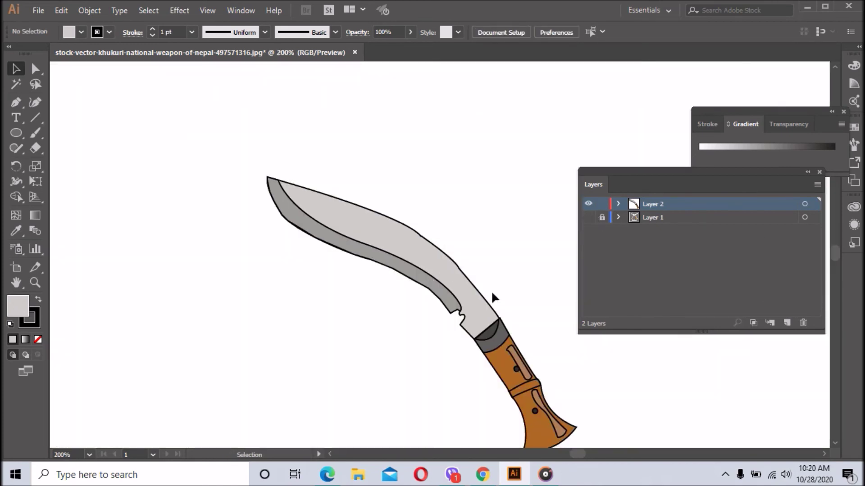
pyautogui.moveTo(491, 291); pyautogui.dragTo(458, 200)
pyautogui.moveTo(466, 270); pyautogui.dragTo(441, 359)
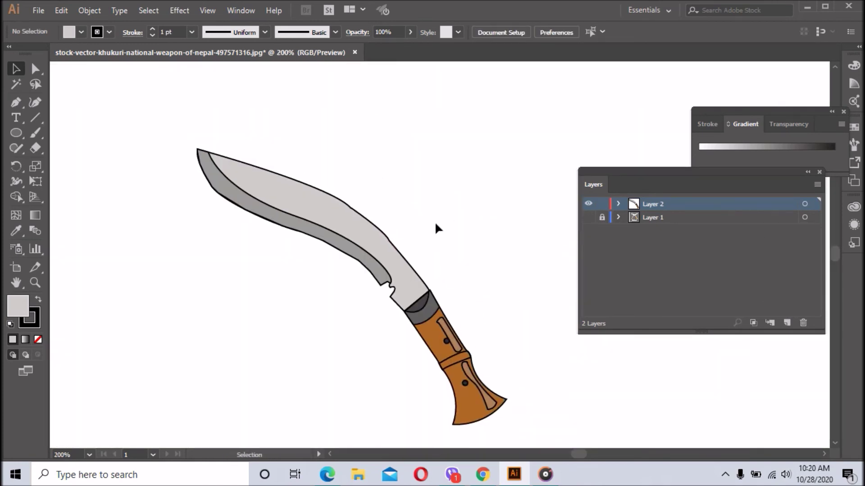
# - Select every part of the khukuri and group them into one object
pyautogui.moveTo(182, 113); pyautogui.dragTo(445, 340)
pyautogui.scroll(-1, 353, 232)
pyautogui.rightClick(372, 217)
pyautogui.click(405, 295)
pyautogui.click(534, 298)
pyautogui.scroll(-1, 518, 290)
# - Zoom out and move the grouped khukuri off the artboard to the left
pyautogui.hotkey('ctrl', '-')
pyautogui.hotkey('ctrl', '-')
pyautogui.hotkey('ctrl', '-')
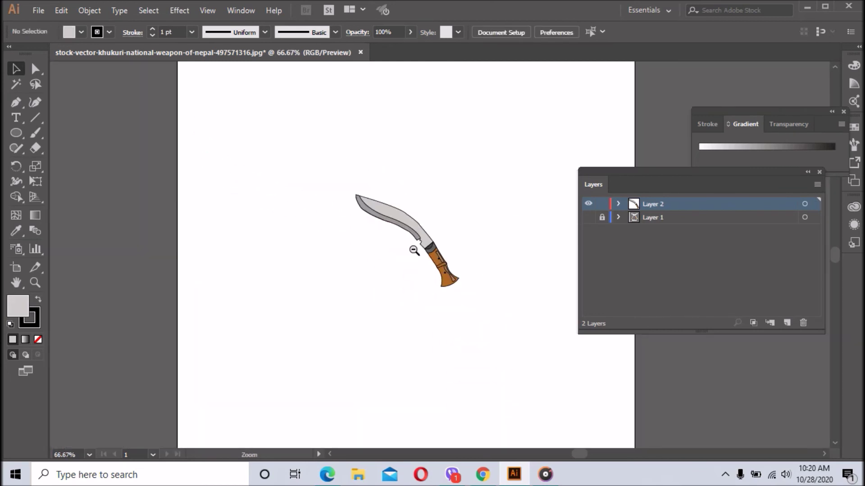
pyautogui.hotkey('ctrl', '-')
pyautogui.click(468, 277)
pyautogui.moveTo(471, 282)
pyautogui.mouseDown()
pyautogui.moveTo(217, 242)
pyautogui.moveTo(242, 284)
pyautogui.mouseUp()
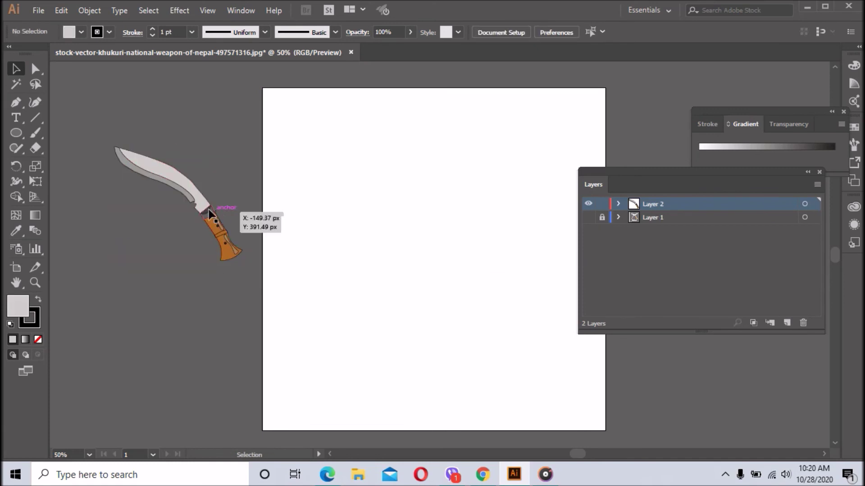
# - Place a copy of the khukuri on the artboard and set its stroke to None
pyautogui.keyDown('alt'); pyautogui.moveTo(210, 219); pyautogui.dragTo(447, 229); pyautogui.keyUp('alt')
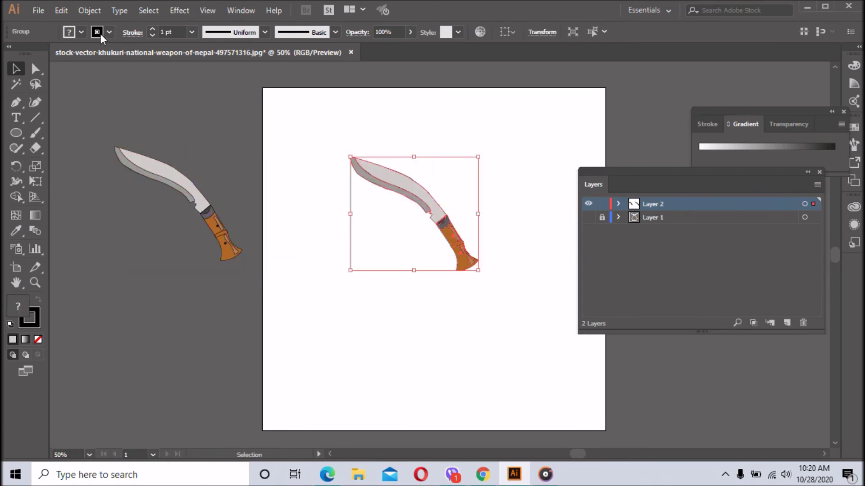
pyautogui.click(152, 35)
pyautogui.click(315, 113)
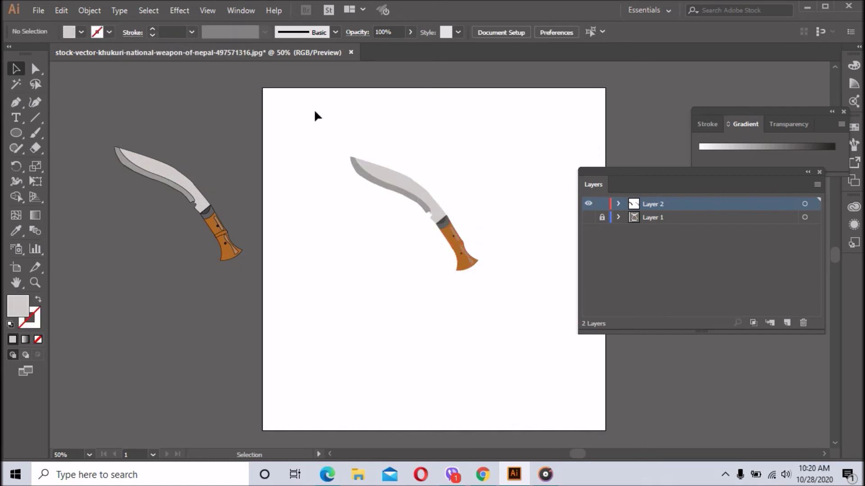
pyautogui.click(451, 259)
pyautogui.keyDown('alt'); pyautogui.click(474, 295); pyautogui.keyUp('alt')
pyautogui.keyDown('alt'); pyautogui.click(473, 295); pyautogui.keyUp('alt')
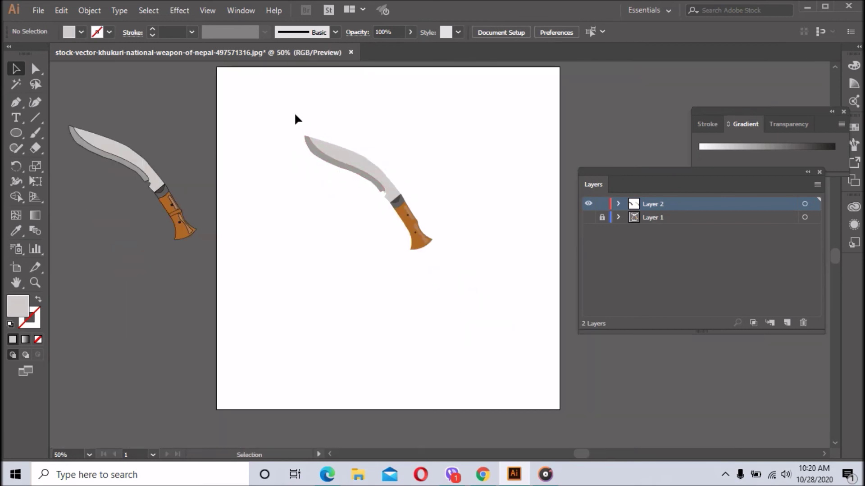
pyautogui.moveTo(307, 123); pyautogui.dragTo(463, 267)
# - Duplicate the knife to the right and reflect the copy vertically so the knives cross
pyautogui.rightClick(409, 216)
pyautogui.moveTo(449, 326)
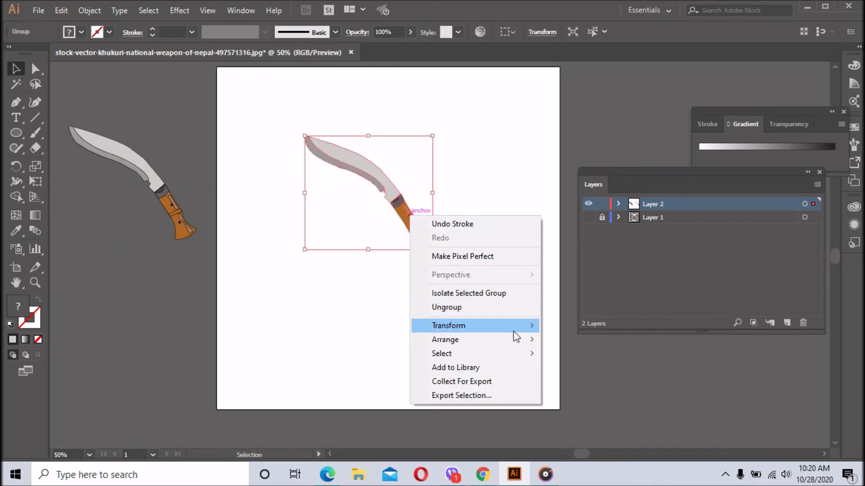
pyautogui.click(573, 372)
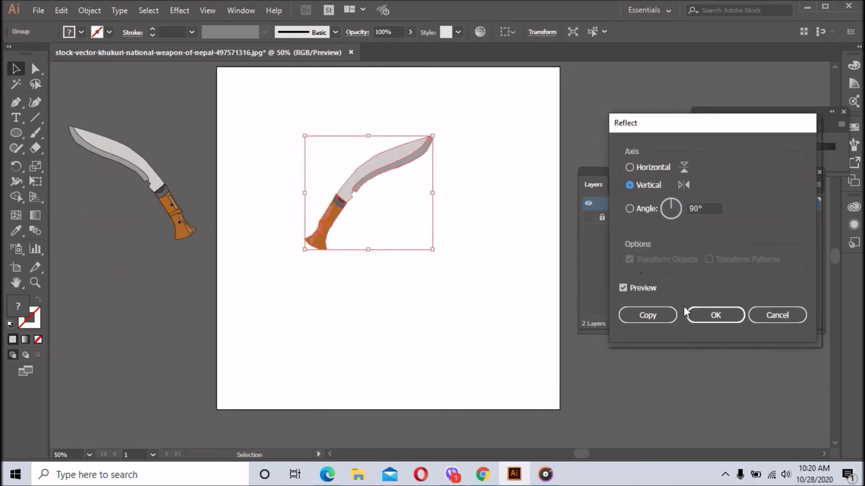
pyautogui.click(623, 287)
pyautogui.press('Return')
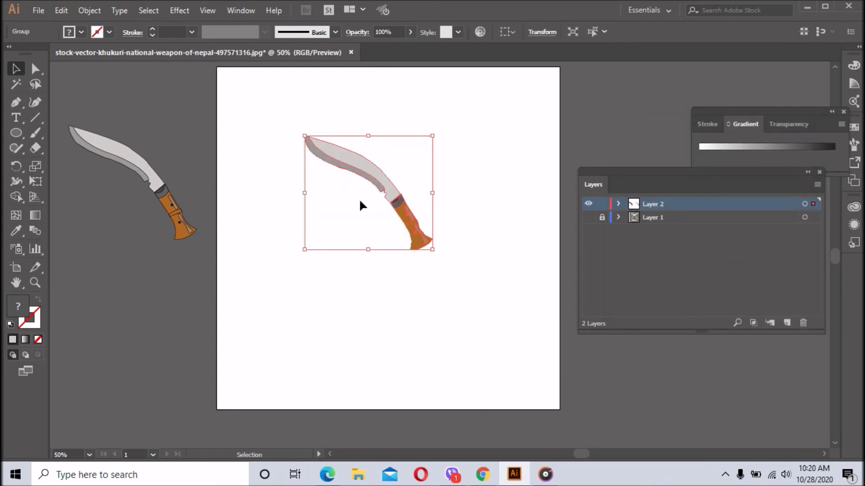
pyautogui.moveTo(399, 192); pyautogui.dragTo(438, 190)
pyautogui.rightClick(444, 197)
pyautogui.moveTo(478, 310)
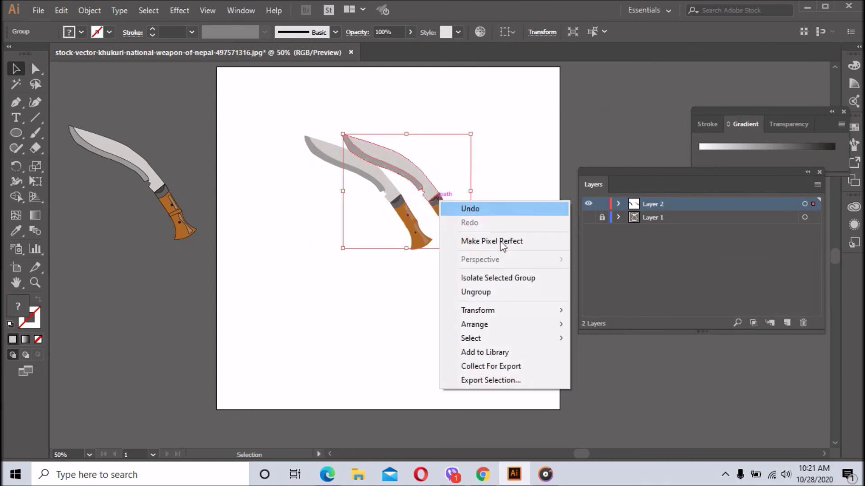
pyautogui.click(586, 356)
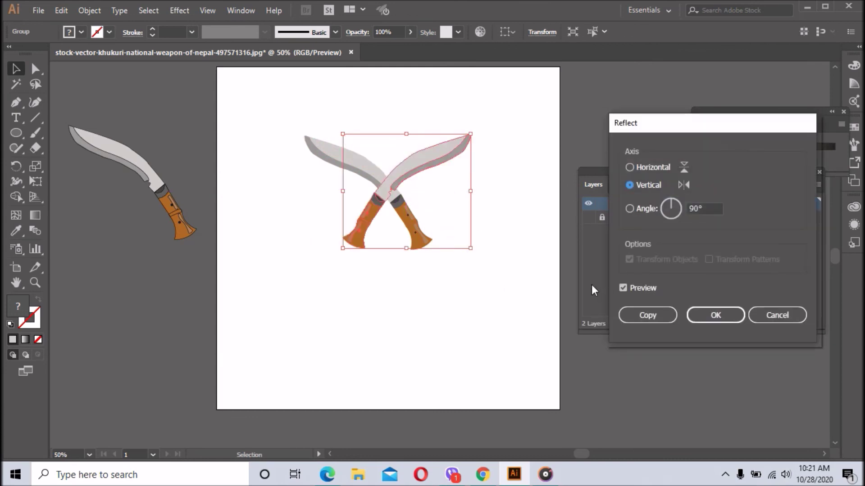
pyautogui.click(710, 316)
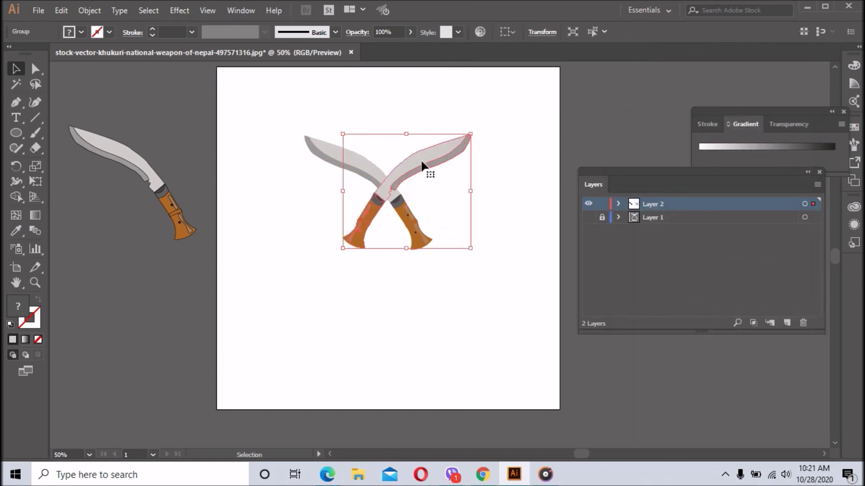
pyautogui.press('Left')
pyautogui.press('Left')
pyautogui.press('Left')
pyautogui.press('Left')
pyautogui.press('Left')
pyautogui.press('Left')
pyautogui.press('Left')
pyautogui.press('Left')
pyautogui.press('Left')
pyautogui.press('Left')
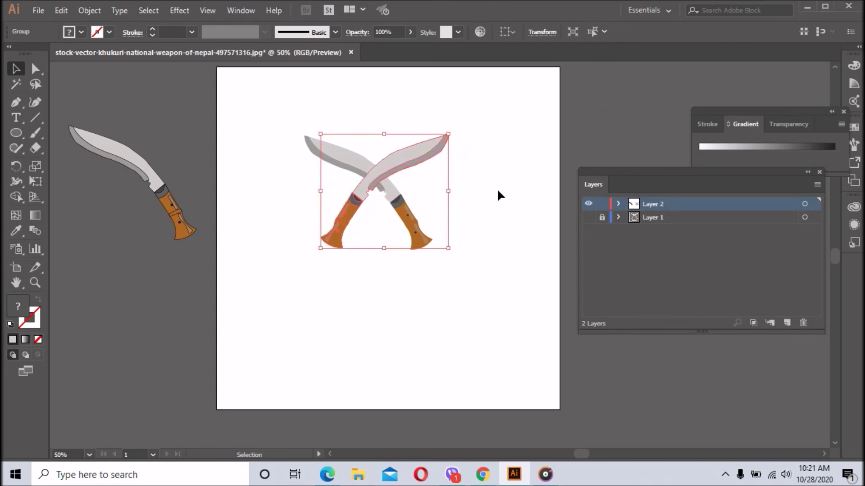
pyautogui.click(496, 189)
# - Select both crossed knives and group them together
pyautogui.scroll(1, 496, 190)
pyautogui.moveTo(265, 141); pyautogui.dragTo(487, 326)
pyautogui.rightClick(401, 188)
pyautogui.click(480, 269)
pyautogui.hotkey('ctrl', 'shift', 'a')
pyautogui.scroll(2, 392, 239)
pyautogui.scroll(1, 463, 256)
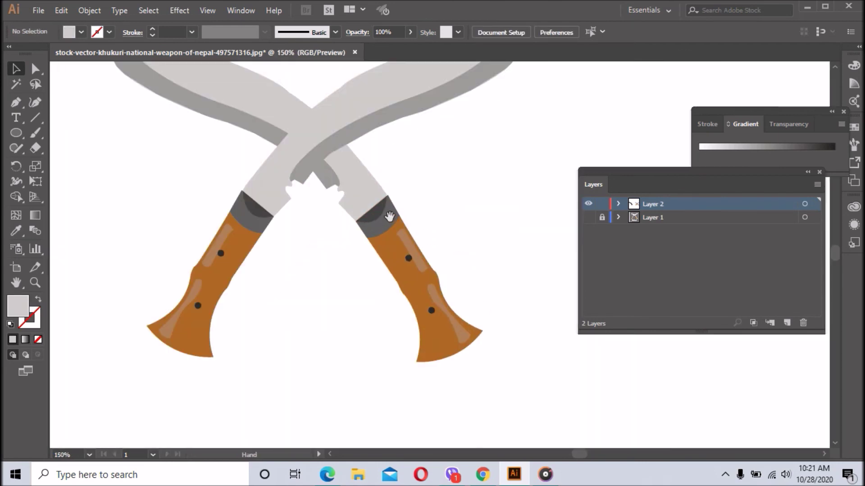
# - Zoom in to inspect the right blade edge, then zoom back out to show both knives
pyautogui.moveTo(389, 216); pyautogui.dragTo(417, 289)
pyautogui.keyDown('alt'); pyautogui.click(419, 285); pyautogui.keyUp('alt')
pyautogui.keyDown('alt'); pyautogui.click(440, 274); pyautogui.keyUp('alt')
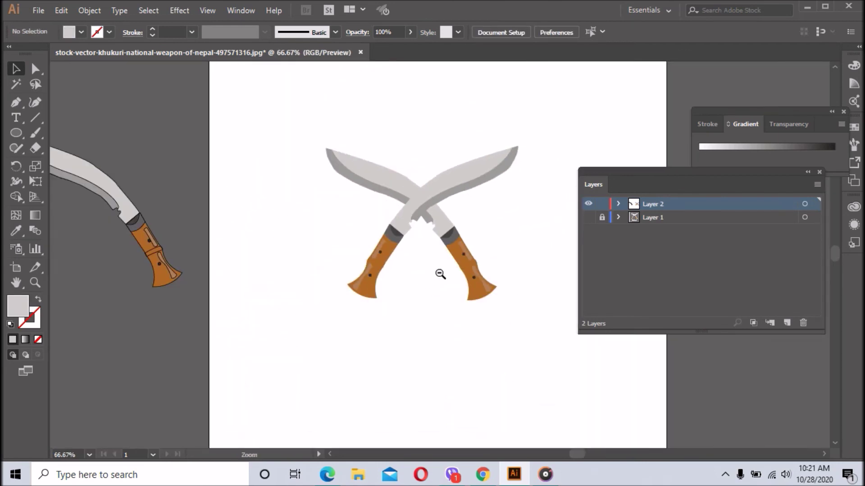
pyautogui.click(445, 232)
pyautogui.click(448, 232)
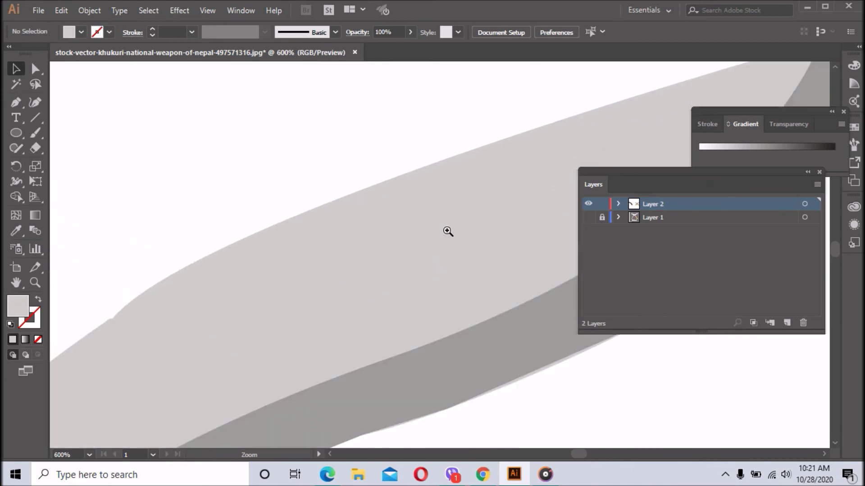
pyautogui.click(415, 208)
pyautogui.click(429, 289)
pyautogui.click(383, 202)
pyautogui.click(391, 292)
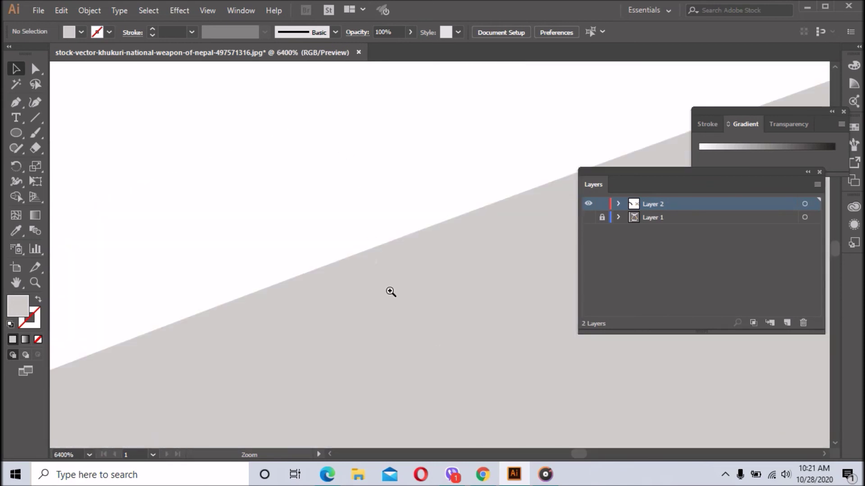
pyautogui.keyDown('alt'); pyautogui.click(390, 291); pyautogui.keyUp('alt')
pyautogui.keyDown('alt'); pyautogui.click(452, 307); pyautogui.keyUp('alt')
pyautogui.keyDown('alt'); pyautogui.click(427, 273); pyautogui.keyUp('alt')
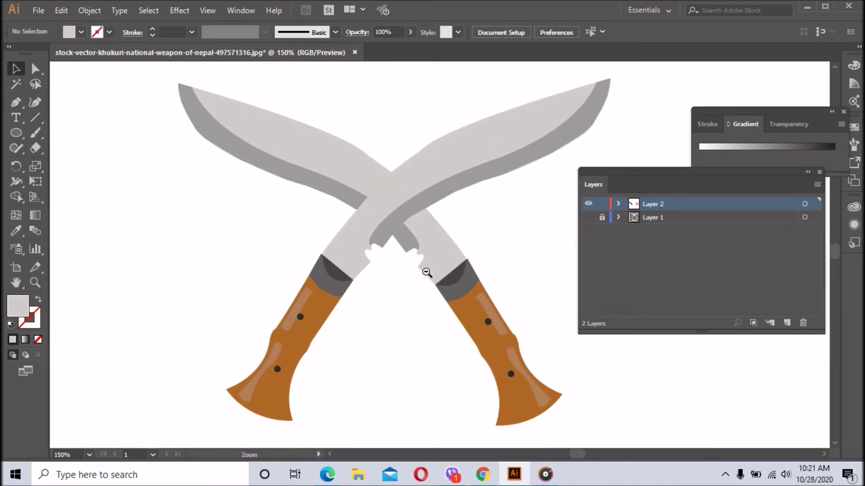
# - Ungroup the pair and nudge the left-handled knife slightly left with the arrow keys
pyautogui.rightClick(365, 295)
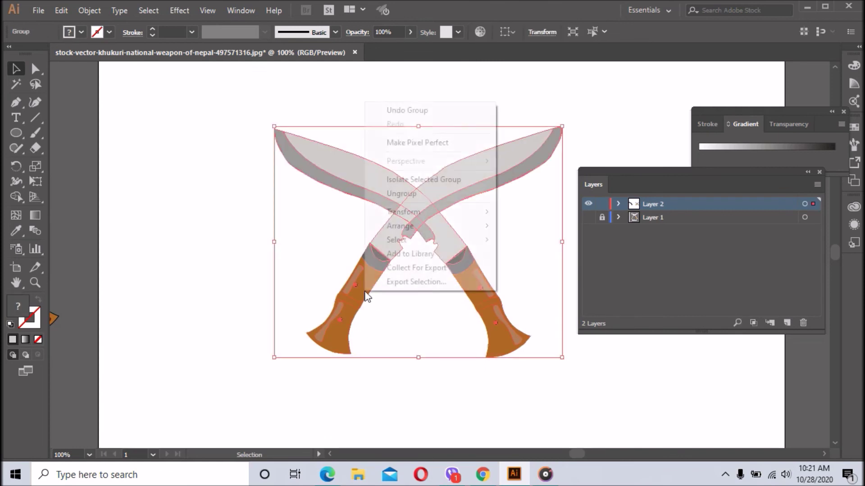
pyautogui.click(402, 198)
pyautogui.click(205, 295)
pyautogui.click(334, 329)
pyautogui.press('Left')
pyautogui.press('Left')
pyautogui.press('Left')
pyautogui.press('Left')
pyautogui.press('Left')
pyautogui.press('Left')
pyautogui.press('Left')
pyautogui.press('Left')
pyautogui.press('Left')
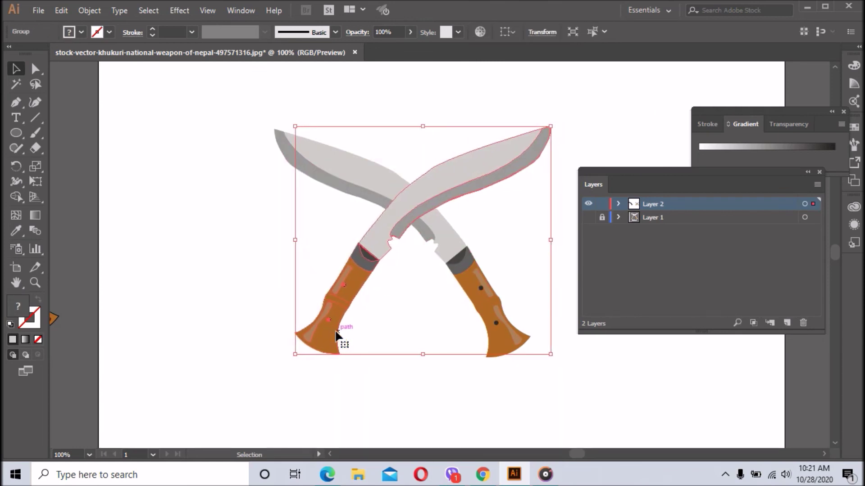
pyautogui.press('Down')
pyautogui.press('Down')
pyautogui.press('Down')
pyautogui.press('Down')
pyautogui.press('Left')
pyautogui.press('Left')
pyautogui.press('Up')
pyautogui.press('Up')
pyautogui.press('Down')
pyautogui.press('Down')
pyautogui.press('Down')
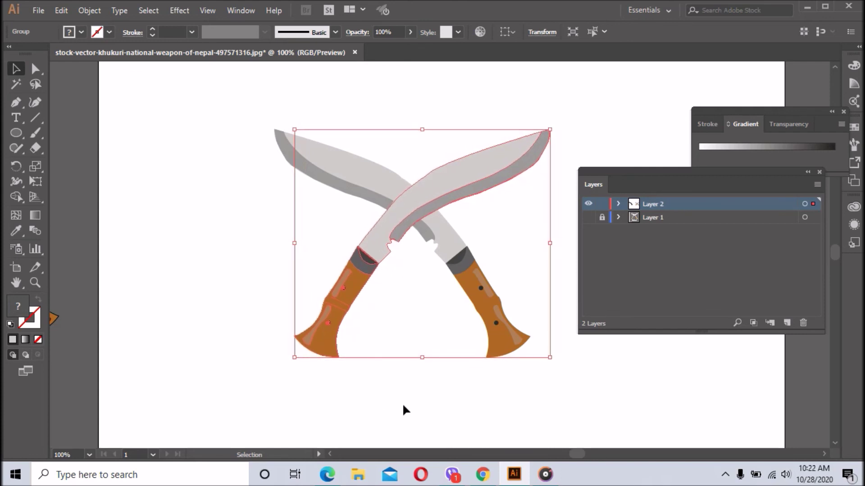
pyautogui.click(402, 404)
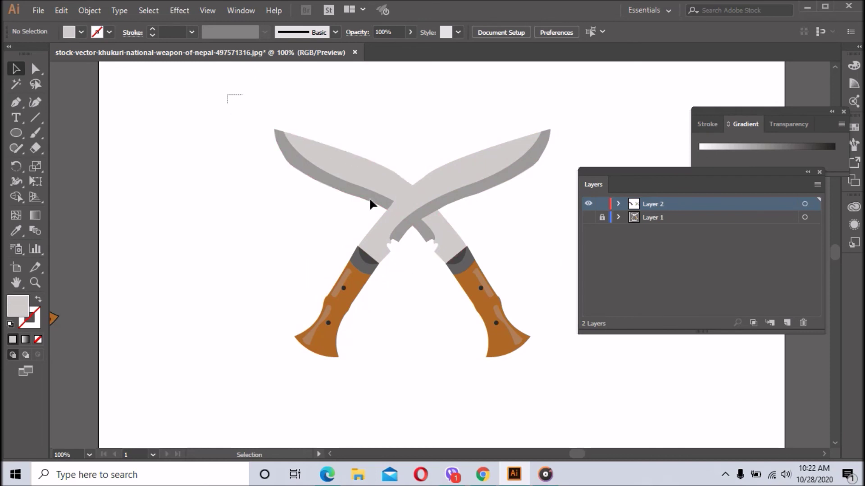
# - Select both knives, open their context menu, then zoom to review the whole artwork
pyautogui.click(305, 162)
pyautogui.keyDown('shift'); pyautogui.click(466, 281); pyautogui.keyUp('shift')
pyautogui.rightClick(407, 195)
pyautogui.click(571, 328)
pyautogui.keyDown('ctrl'); pyautogui.keyDown('alt'); pyautogui.click(425, 256); pyautogui.keyUp('alt'); pyautogui.keyUp('ctrl')
pyautogui.keyDown('ctrl'); pyautogui.click(315, 252); pyautogui.keyUp('ctrl')
pyautogui.keyDown('ctrl'); pyautogui.click(473, 241); pyautogui.keyUp('ctrl')
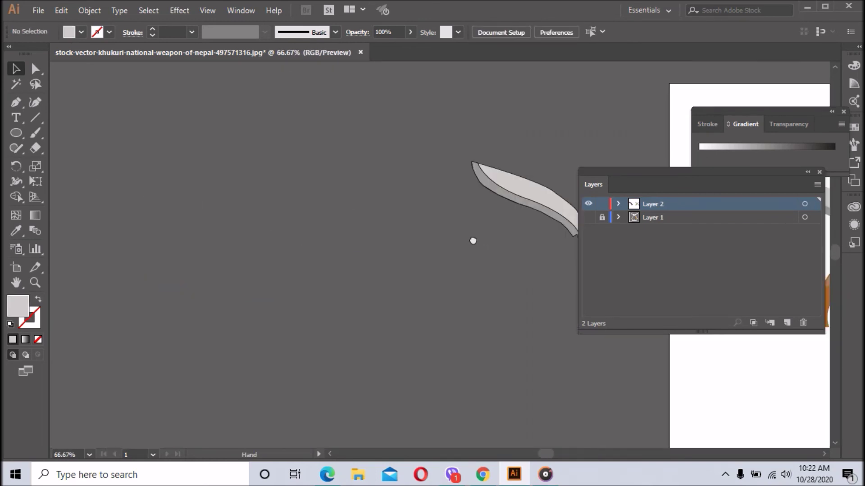
# - Compare against the crossed-khukuri reference picture in Photos, then zoom in on the drawing
pyautogui.click(358, 475)
pyautogui.click(56, 102)
pyautogui.doubleClick(145, 102)
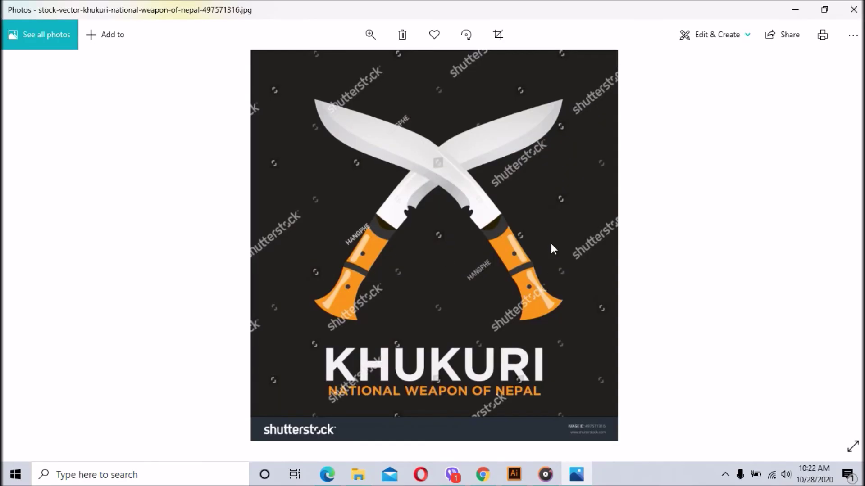
pyautogui.hotkey('alt', 'Tab')
pyautogui.moveTo(469, 349); pyautogui.dragTo(264, 322)
pyautogui.keyDown('ctrl'); pyautogui.click(459, 318); pyautogui.keyUp('ctrl')
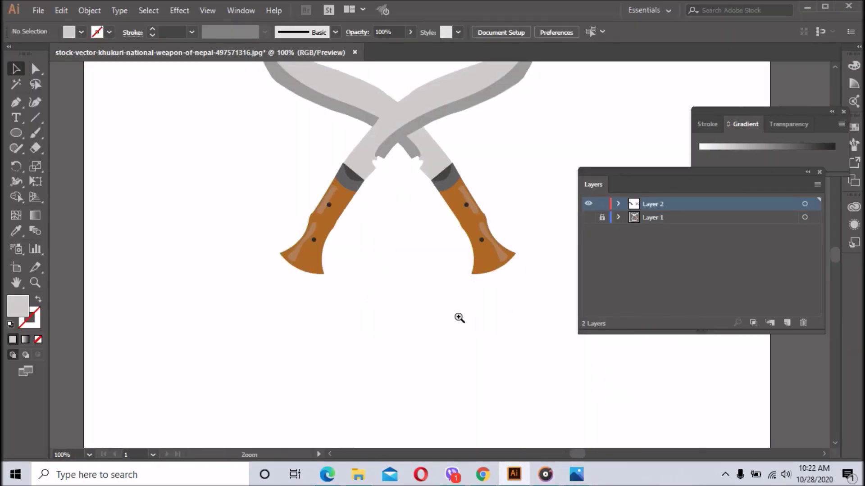
pyautogui.keyDown('ctrl'); pyautogui.click(448, 224); pyautogui.keyUp('ctrl')
pyautogui.scroll(5, 448, 223)
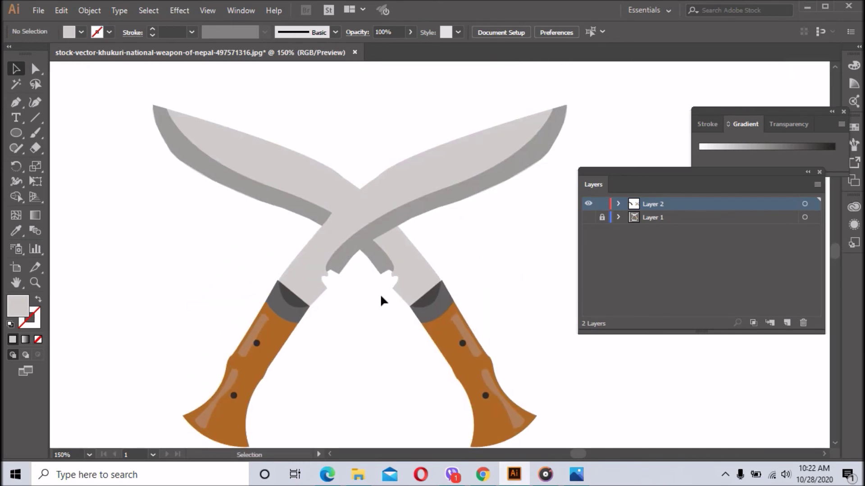